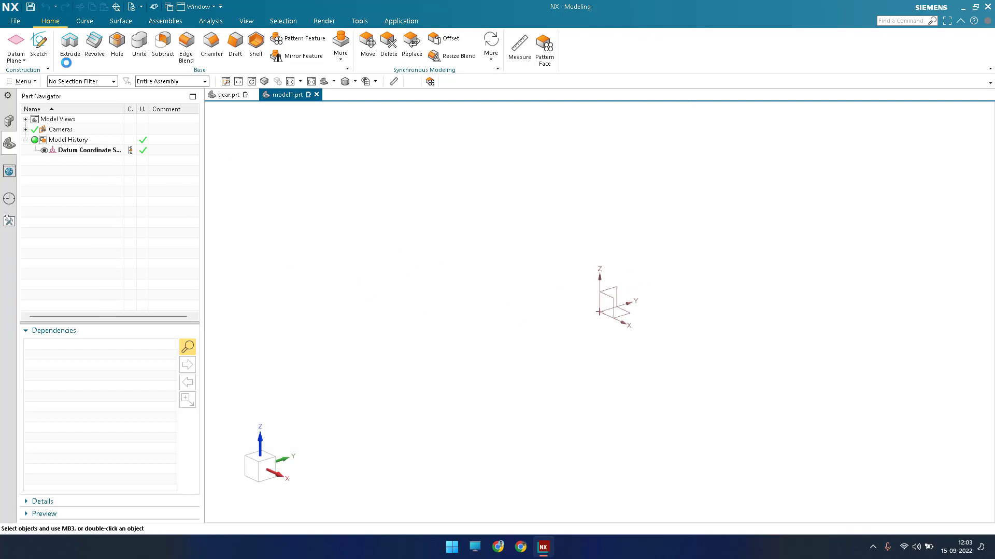
Start a sketch on the YZ plane and draw a vertical line about 245 mm long upward from the origin.
{"action": "key", "text": "s"}
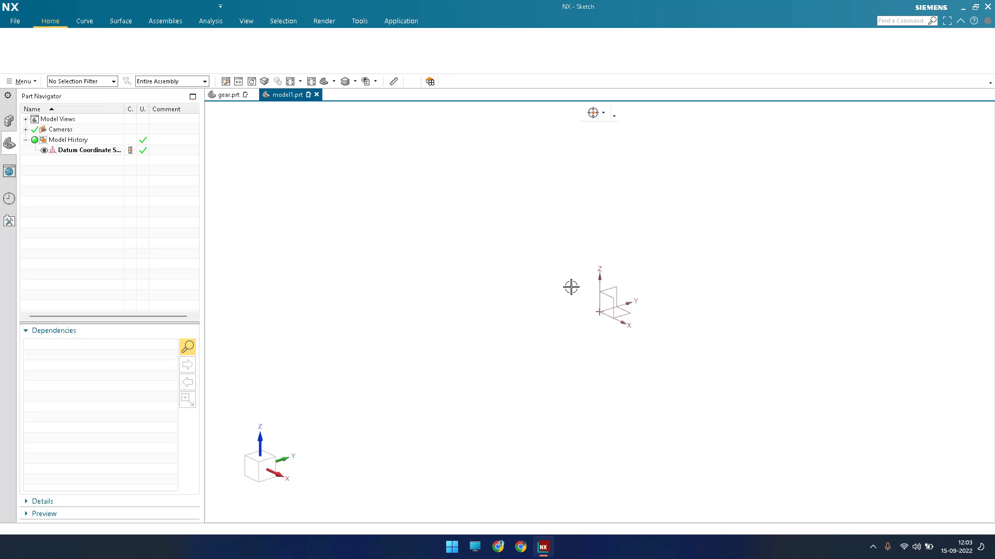
{"action": "middle_click", "coordinate": [510, 269]}
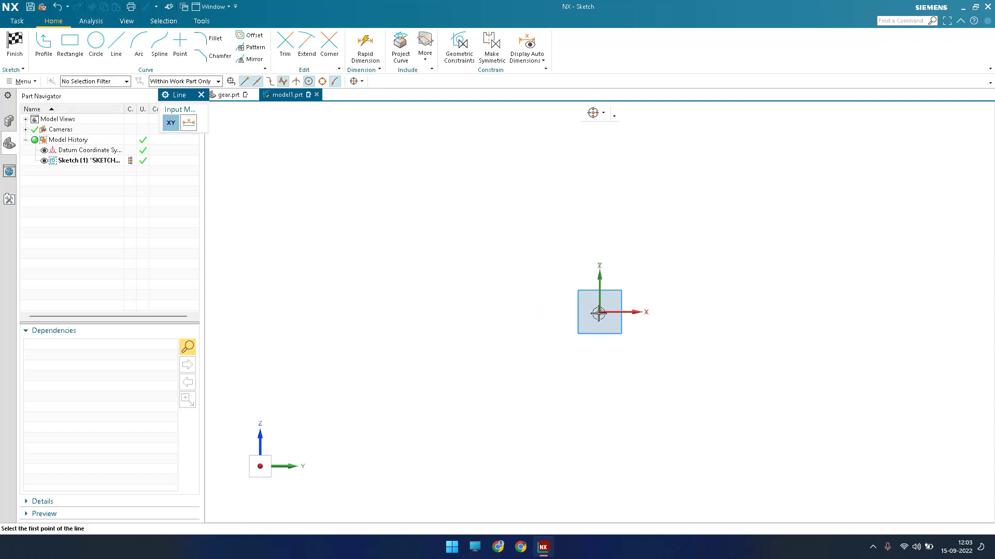
{"action": "key", "text": "Return"}
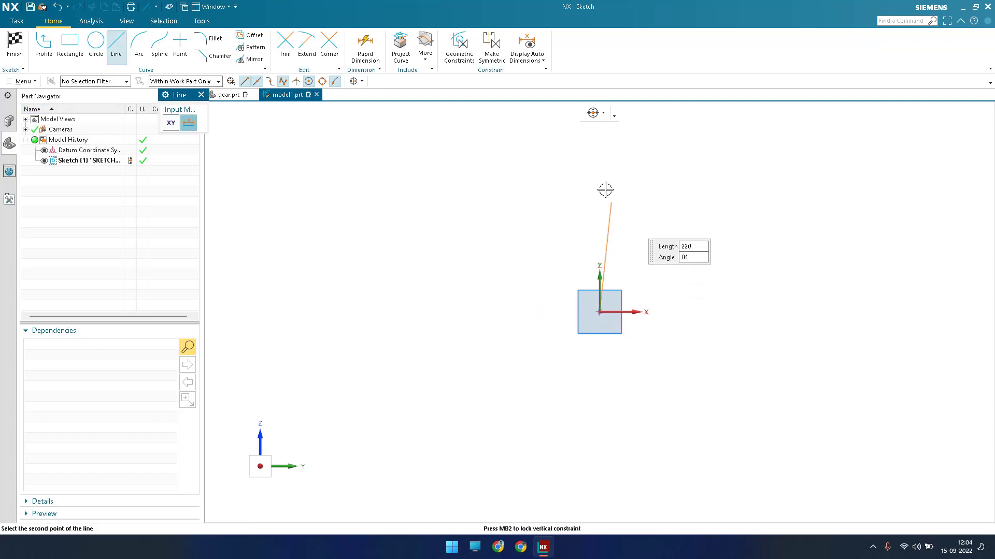
{"action": "key", "text": "Return"}
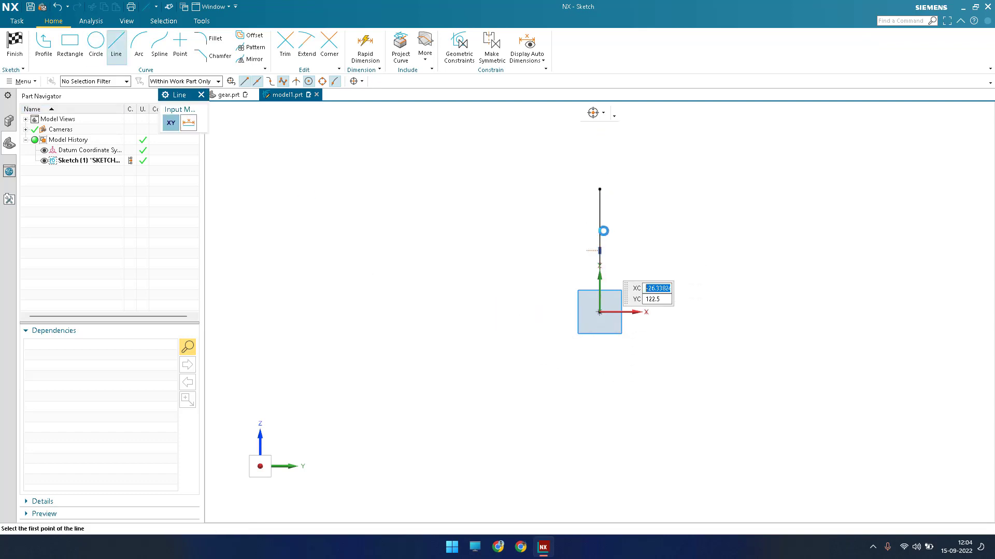
{"action": "key", "text": "Escape"}
Dimension the vertical line's length as 27.6 mm and place the dimension close beside the line.
{"action": "key", "text": "d"}
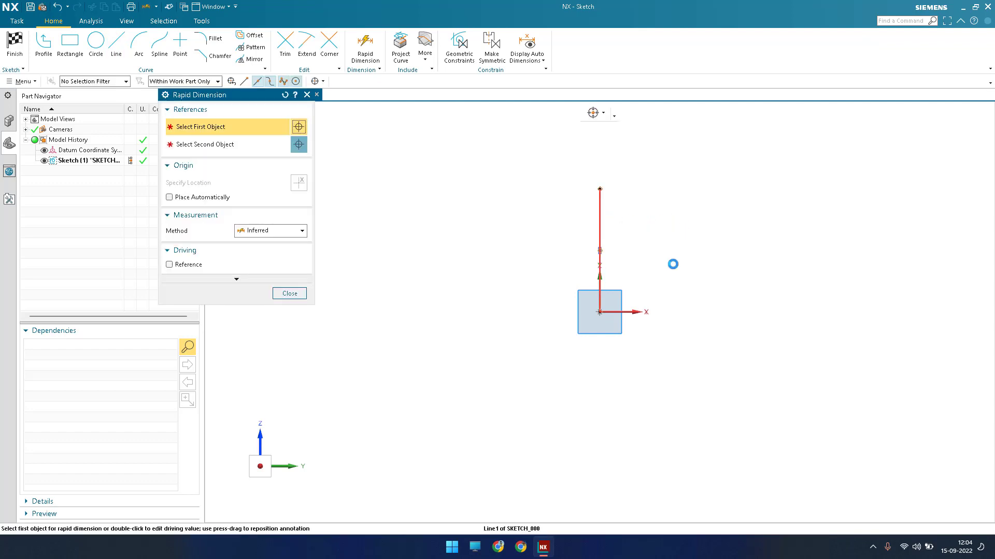
{"action": "left_click", "coordinate": [672, 264]}
{"action": "type", "text": "24"}
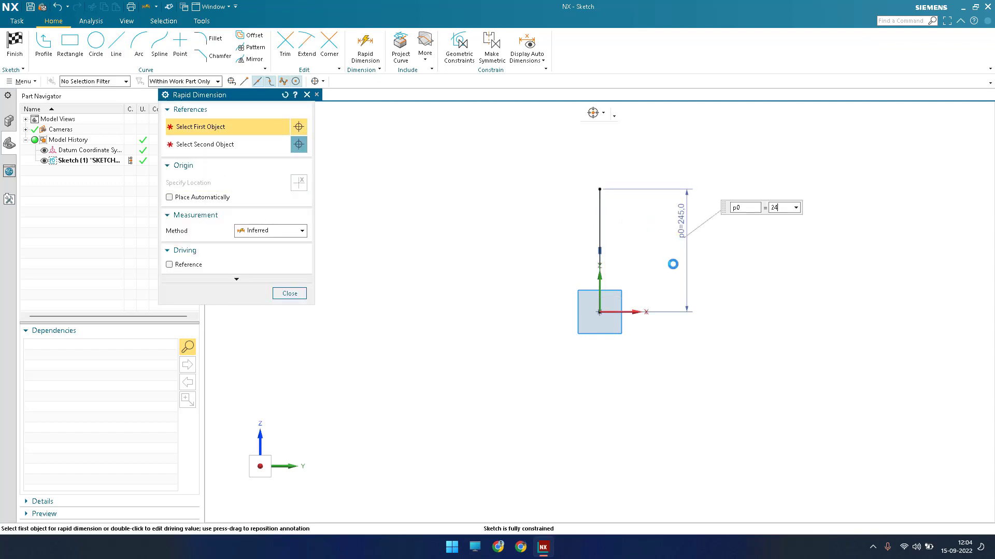
{"action": "key", "text": "Return"}
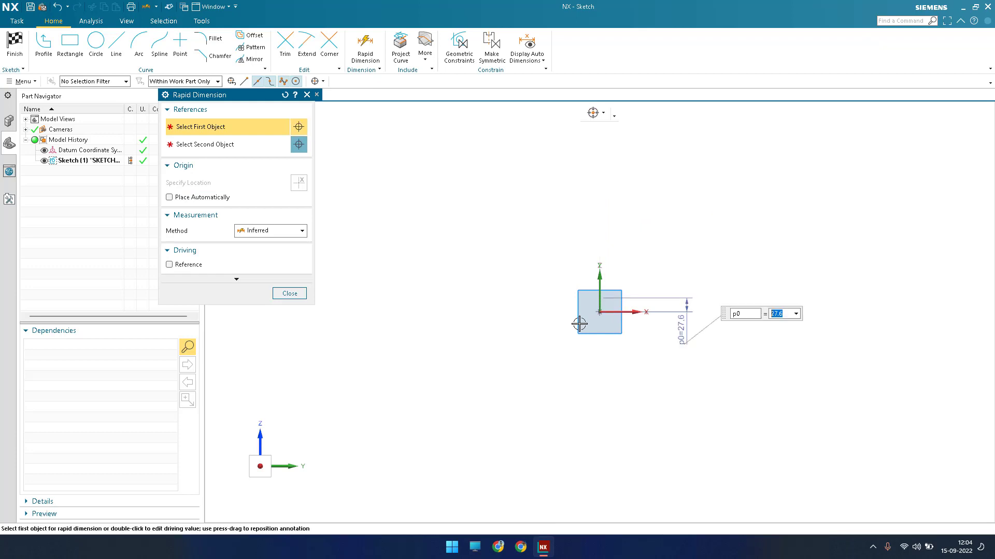
{"action": "key", "text": "Escape"}
{"action": "key", "text": "ctrl+f"}
{"action": "scroll", "coordinate": [882, 295], "scroll_direction": "up", "scroll_amount": 6}
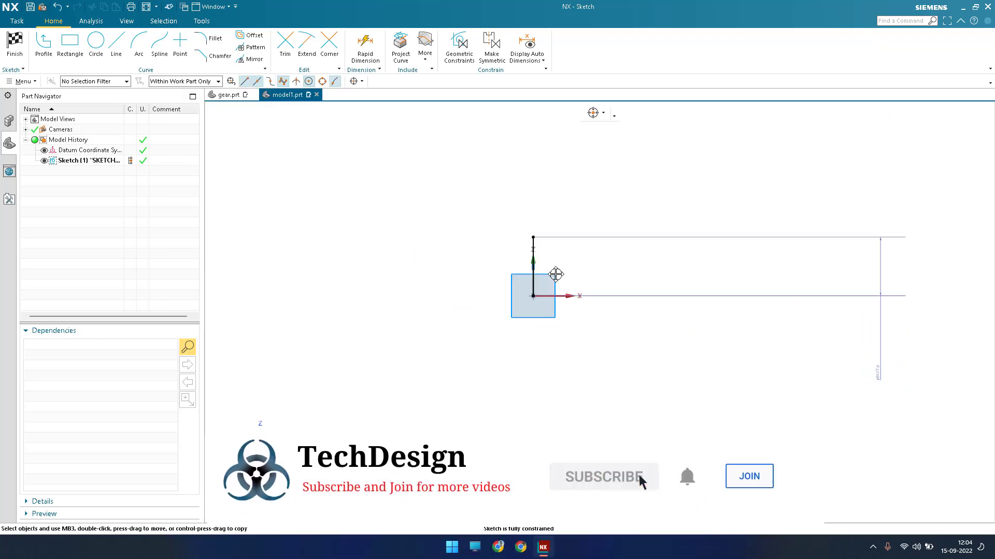
{"action": "left_click_drag", "start_coordinate": [677, 229], "coordinate": [549, 294]}
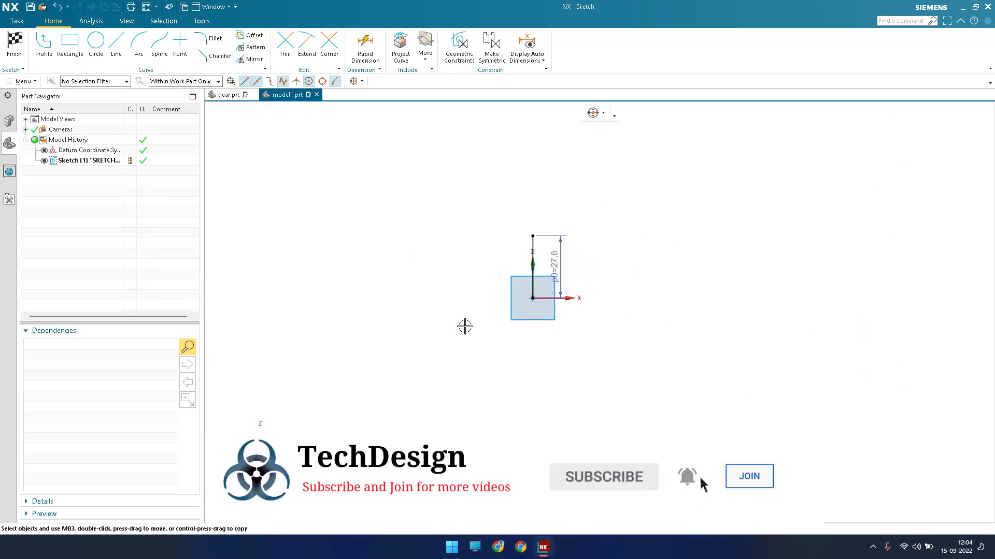
Draw a second, separate vertical line about 25 mm long to the left of the 27.6 mm line.
{"action": "middle_click_drag", "start_coordinate": [539, 258], "coordinate": [744, 312], "text": "ctrl"}
{"action": "scroll", "coordinate": [593, 309], "scroll_direction": "up", "scroll_amount": 2}
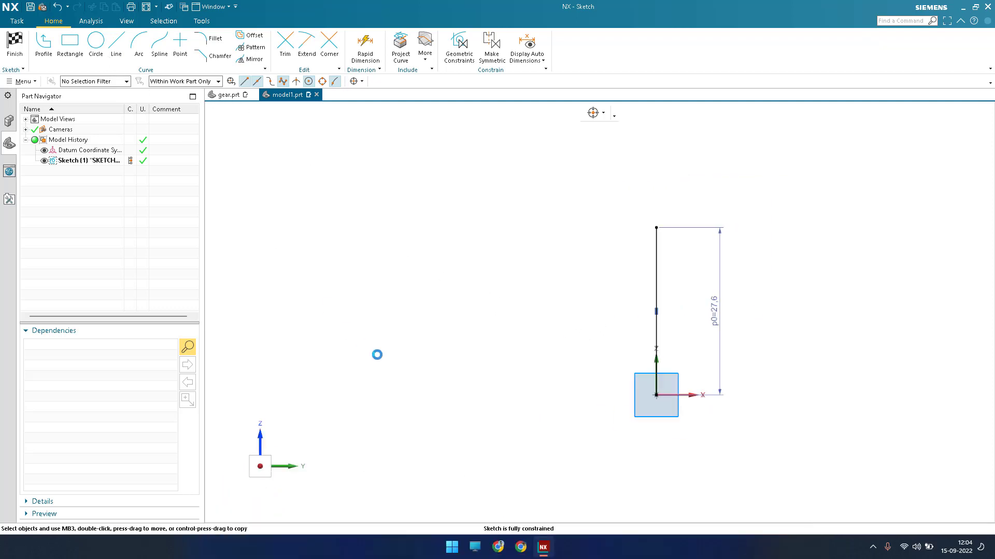
{"action": "key", "text": "l"}
{"action": "left_click", "coordinate": [514, 406]}
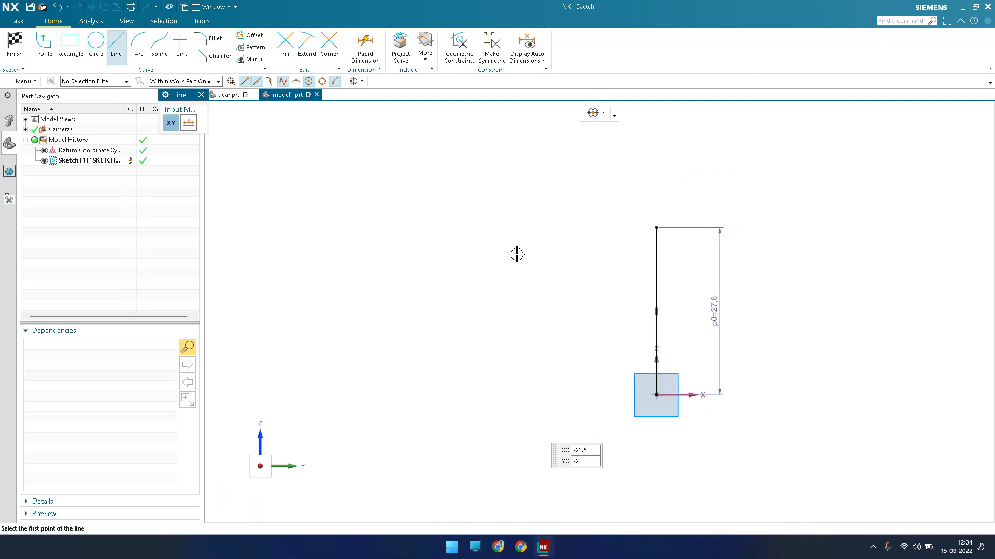
{"action": "left_click", "coordinate": [519, 316]}
{"action": "key", "text": "Escape"}
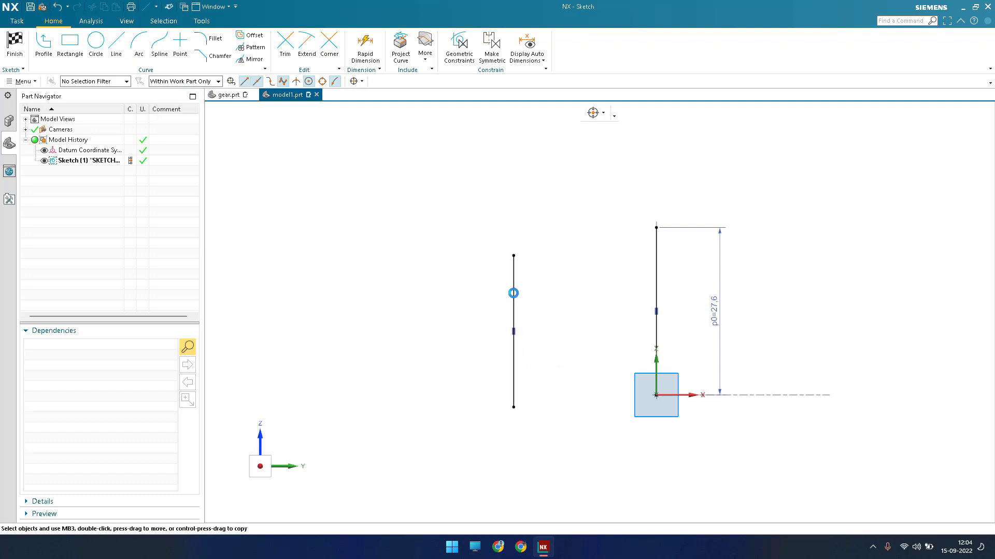
Dimension the second vertical line's length as 18.2 mm.
{"action": "key", "text": "d"}
{"action": "left_click", "coordinate": [513, 345]}
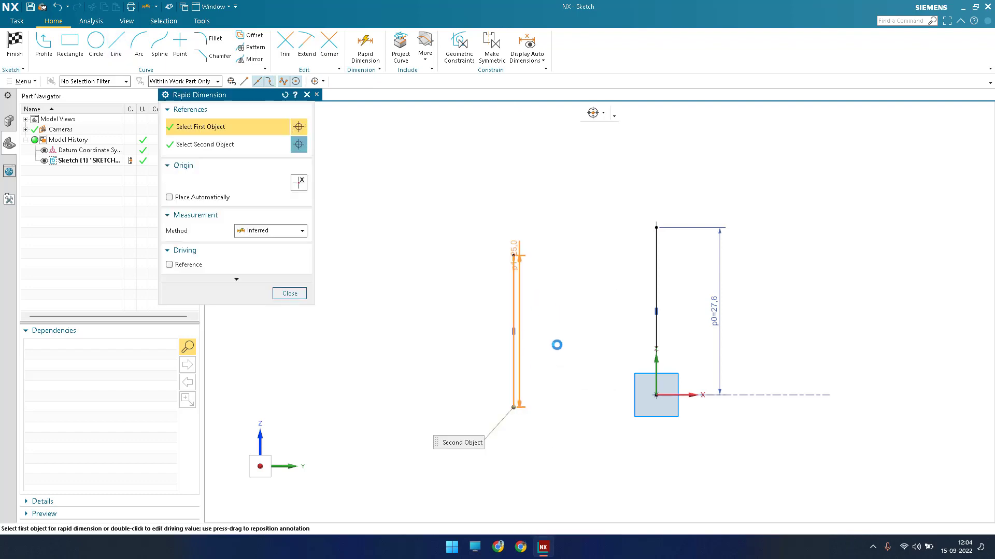
{"action": "left_click", "coordinate": [557, 345]}
{"action": "left_click", "coordinate": [556, 345]}
{"action": "type", "text": "1"}
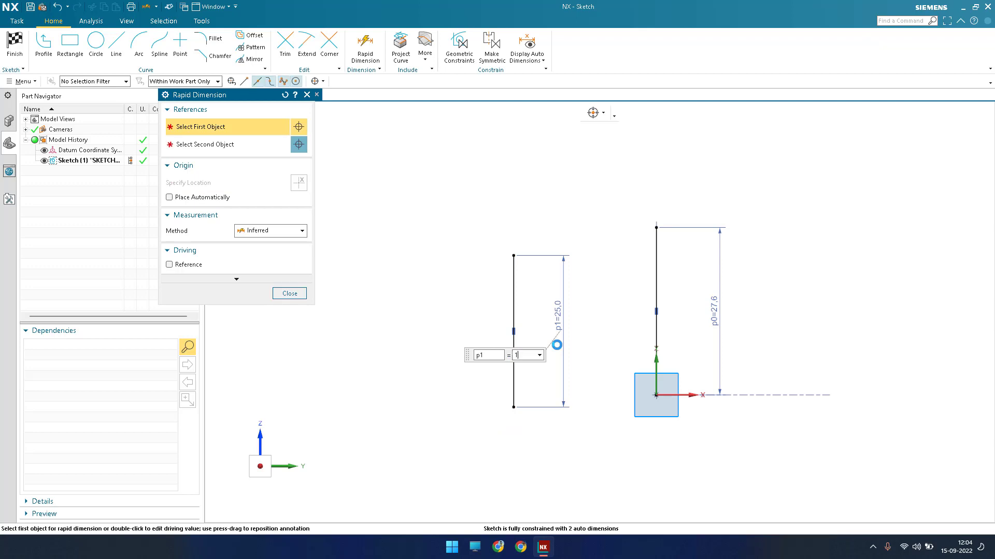
{"action": "type", "text": "8.2"}
{"action": "key", "text": "Return"}
Draw a horizontal line about 58.5 mm long leftward from the sketch origin and convert it to a reference line.
{"action": "left_click", "coordinate": [117, 48]}
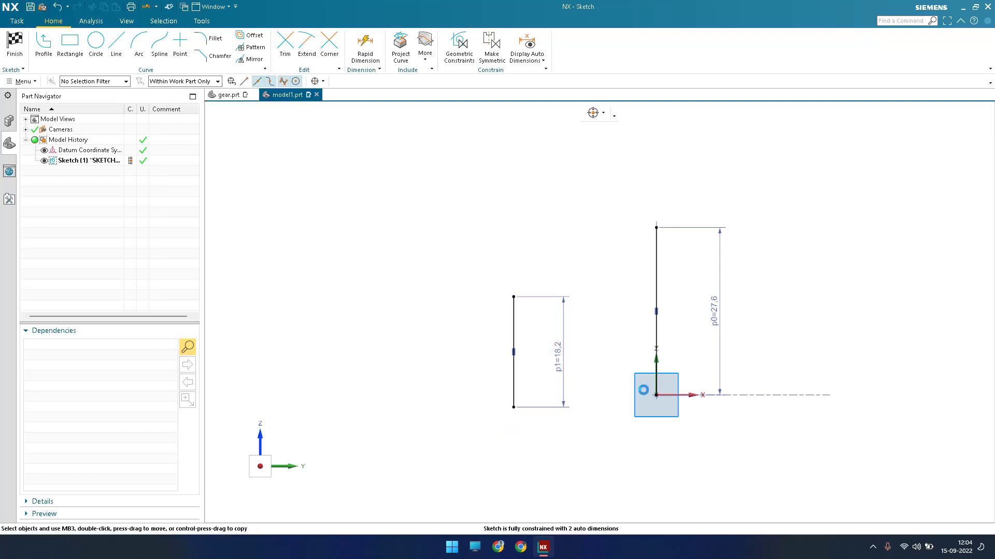
{"action": "left_click", "coordinate": [655, 395]}
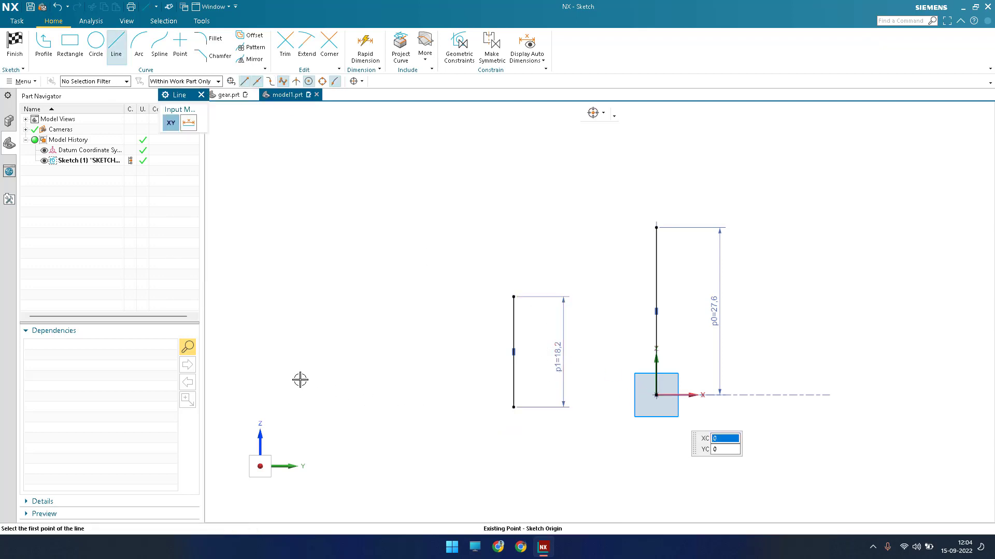
{"action": "key", "text": "Return"}
{"action": "key", "text": "Escape"}
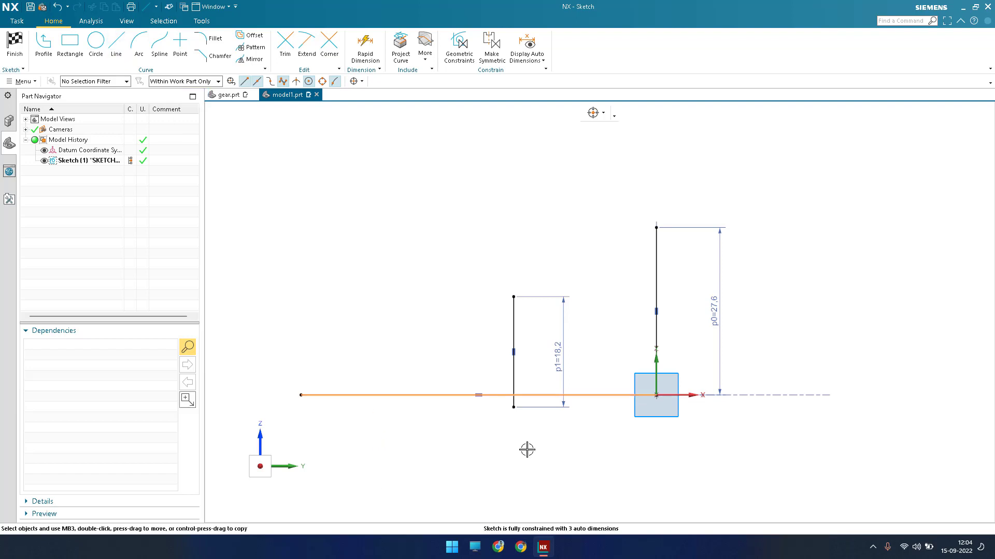
Constrain the lower endpoint of the 18.2 mm line onto the horizontal reference line with Point on Curve.
{"action": "key", "text": "c"}
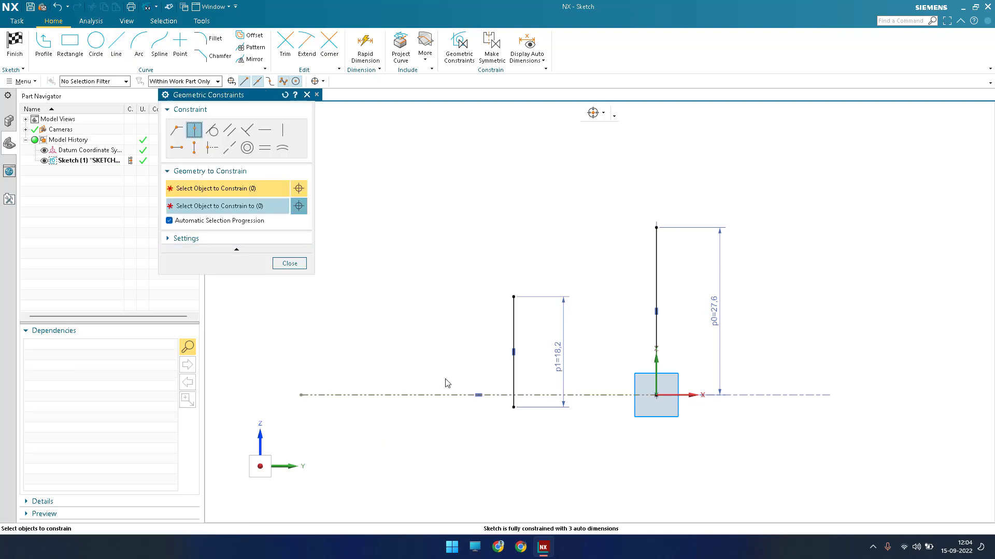
{"action": "left_click", "coordinate": [514, 408]}
{"action": "left_click", "coordinate": [414, 396]}
{"action": "middle_click", "coordinate": [387, 310]}
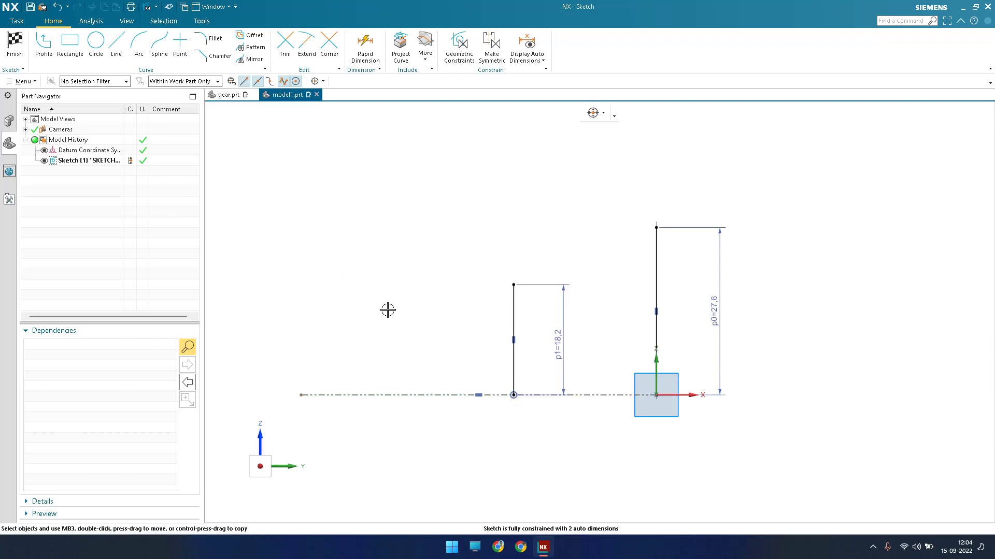
Draw a slanted line from the upper end of the 27.6 mm line to the left end of the reference line.
{"action": "middle_click_drag", "start_coordinate": [460, 322], "coordinate": [457, 315], "text": "shift"}
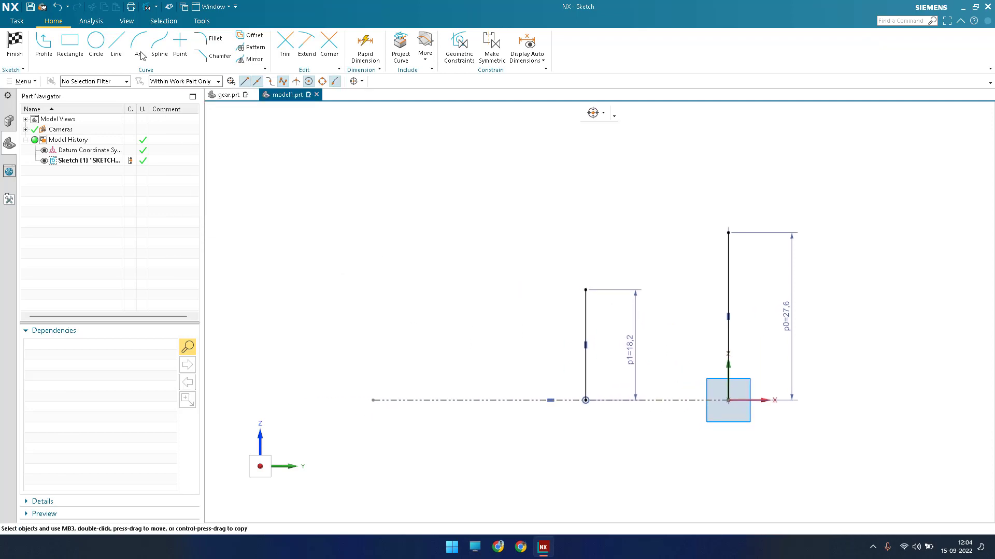
{"action": "left_click", "coordinate": [728, 233]}
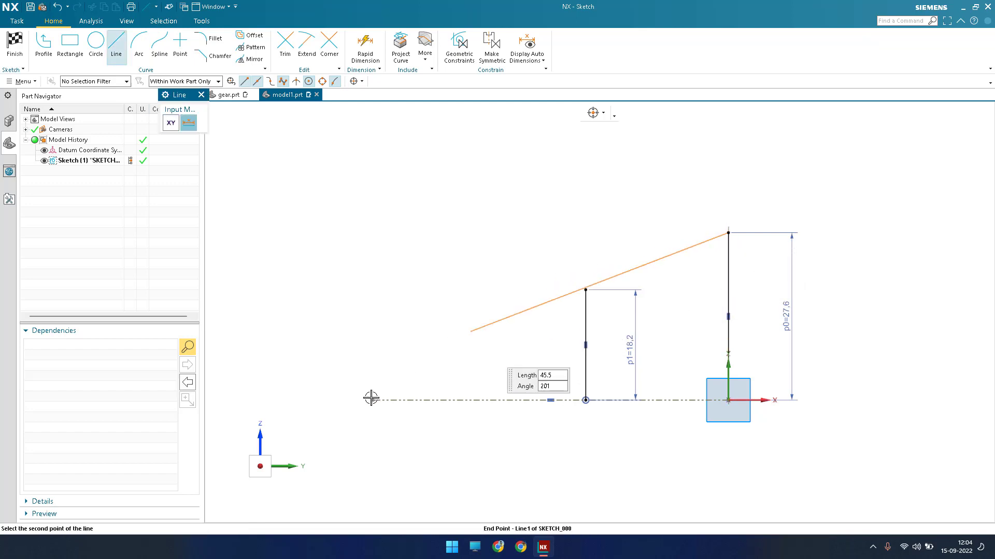
{"action": "left_click", "coordinate": [383, 388]}
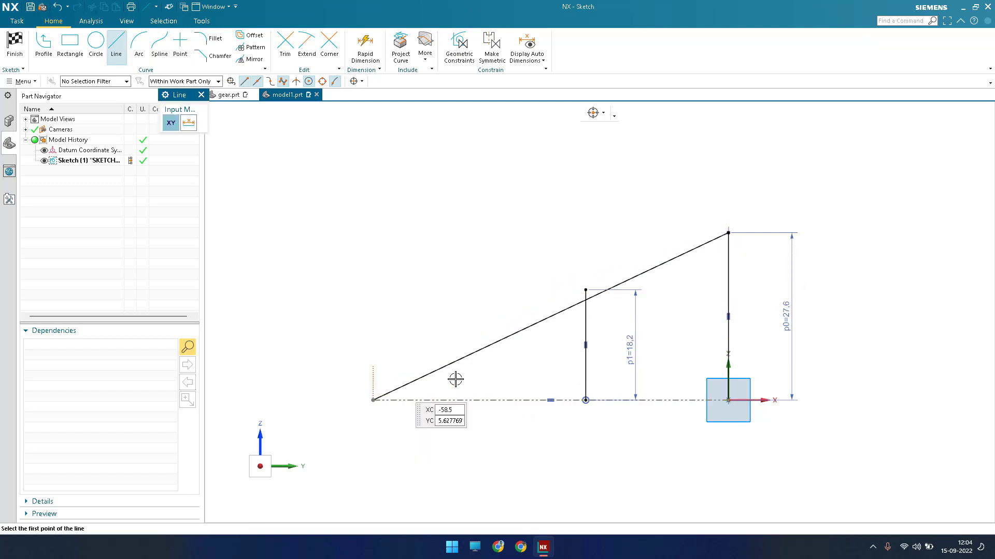
{"action": "key", "text": "Escape"}
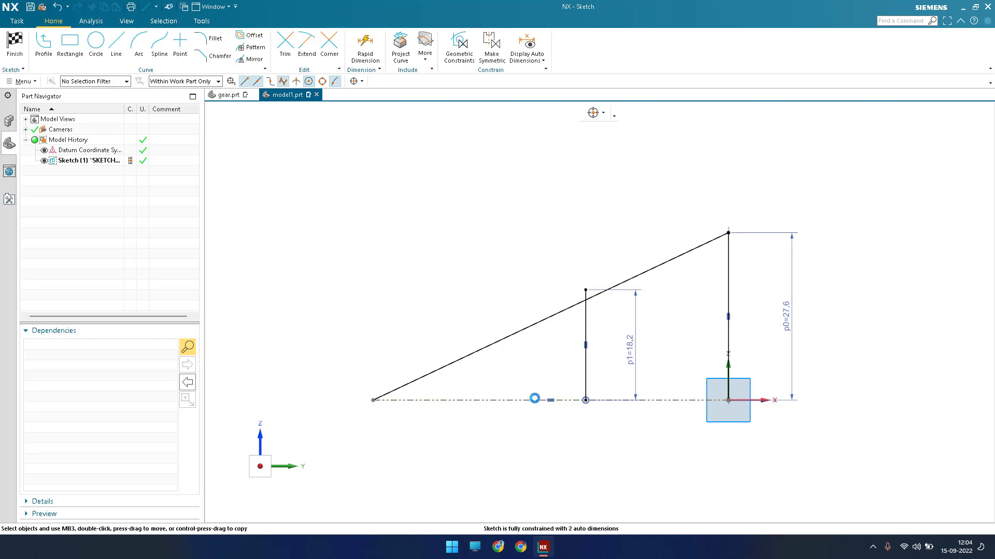
Dimension the horizontal reference line's length as 45 mm, with the dimension placed below it.
{"action": "key", "text": "d"}
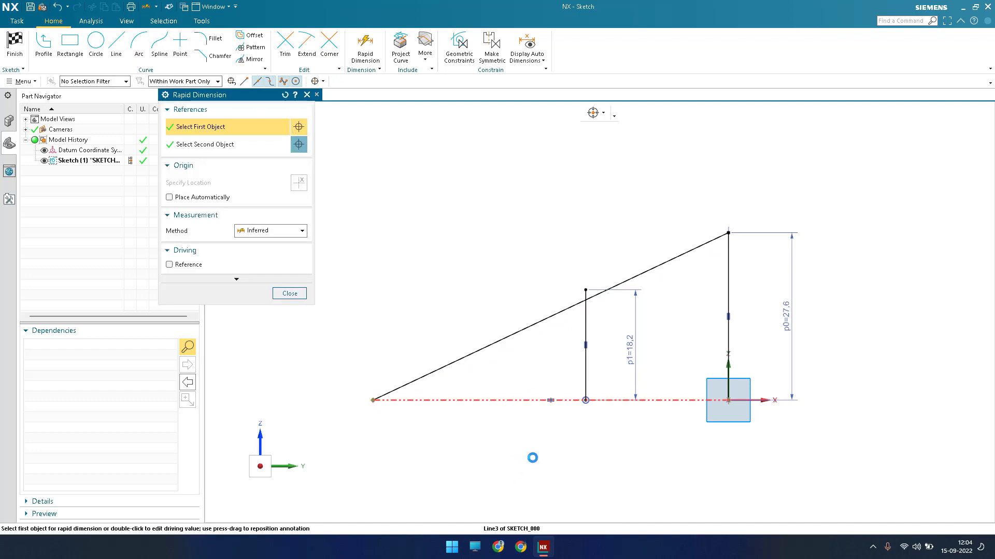
{"action": "left_click", "coordinate": [559, 467]}
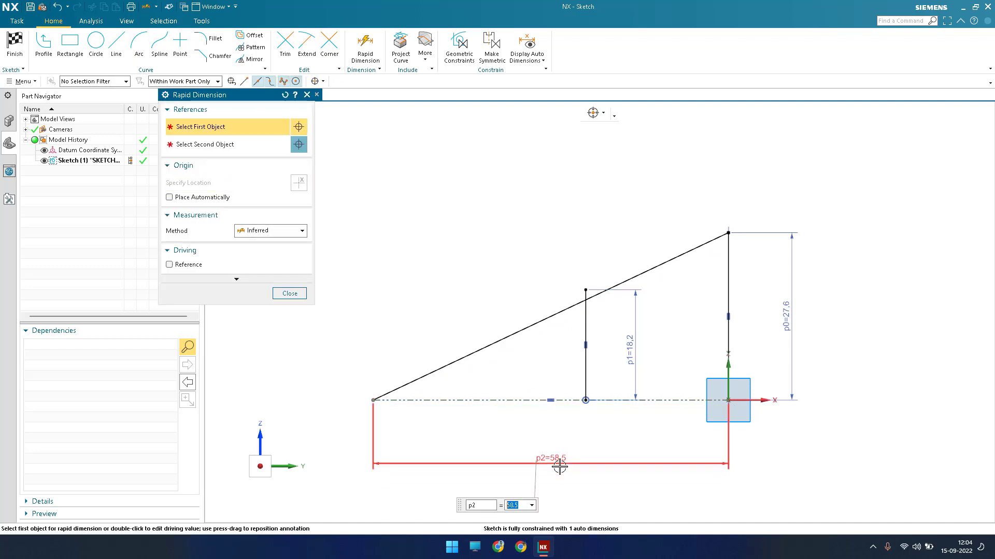
{"action": "key", "text": "Return"}
{"action": "key", "text": "Escape"}
{"action": "scroll", "coordinate": [593, 233], "scroll_direction": "down", "scroll_amount": 3}
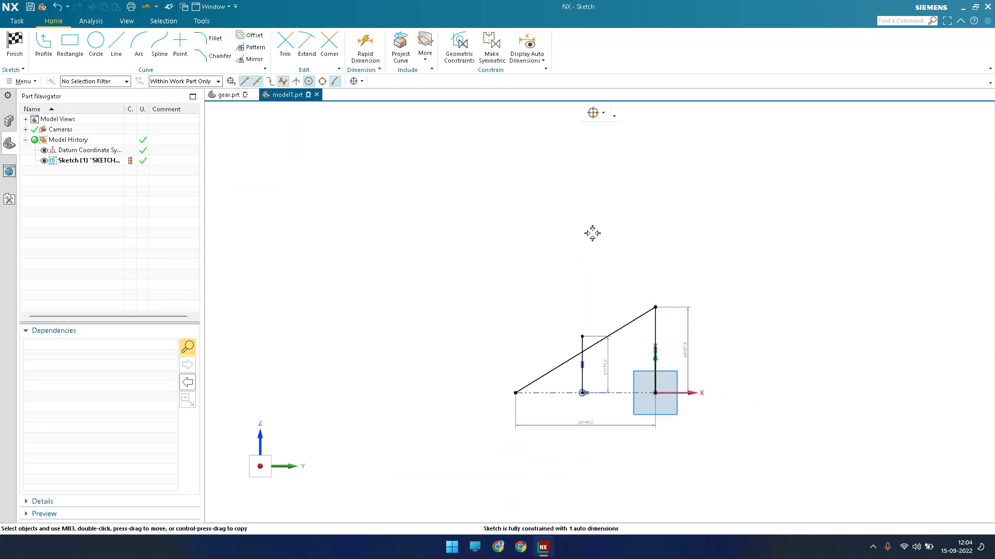
Constrain the upper endpoint of the 18.2 mm line onto the slanted line with Point on Curve.
{"action": "scroll", "coordinate": [592, 233], "scroll_direction": "up", "scroll_amount": 5}
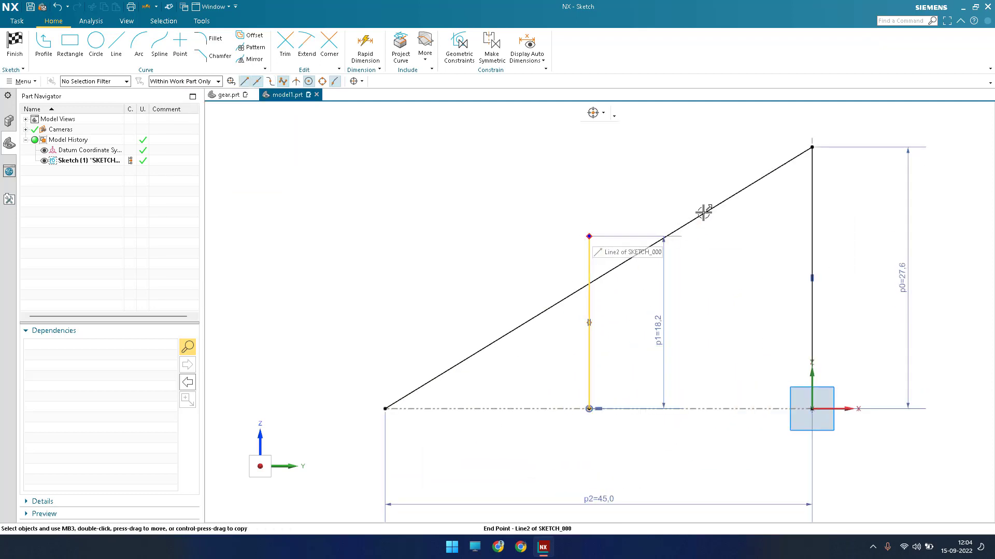
{"action": "left_click", "coordinate": [616, 264]}
{"action": "key", "text": "Escape"}
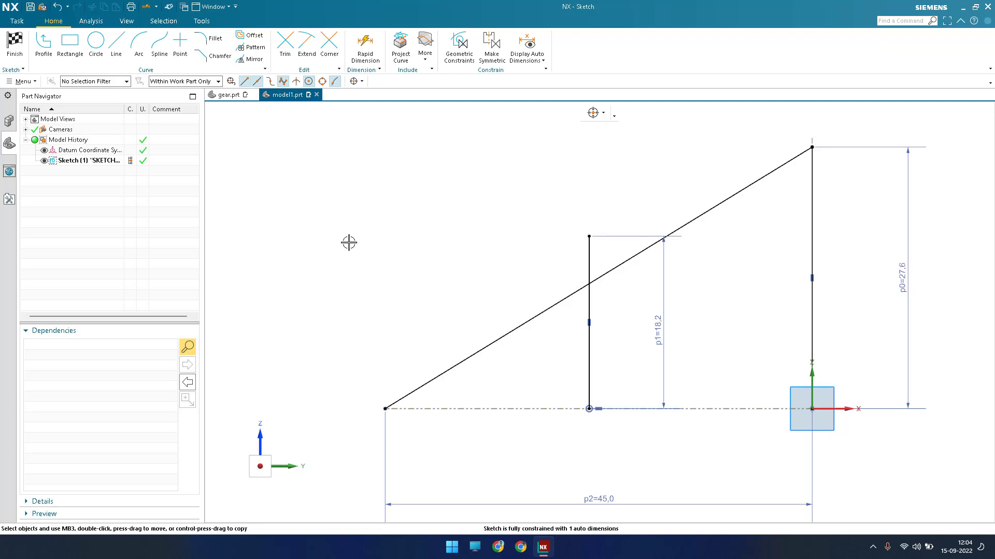
{"action": "key", "text": "c"}
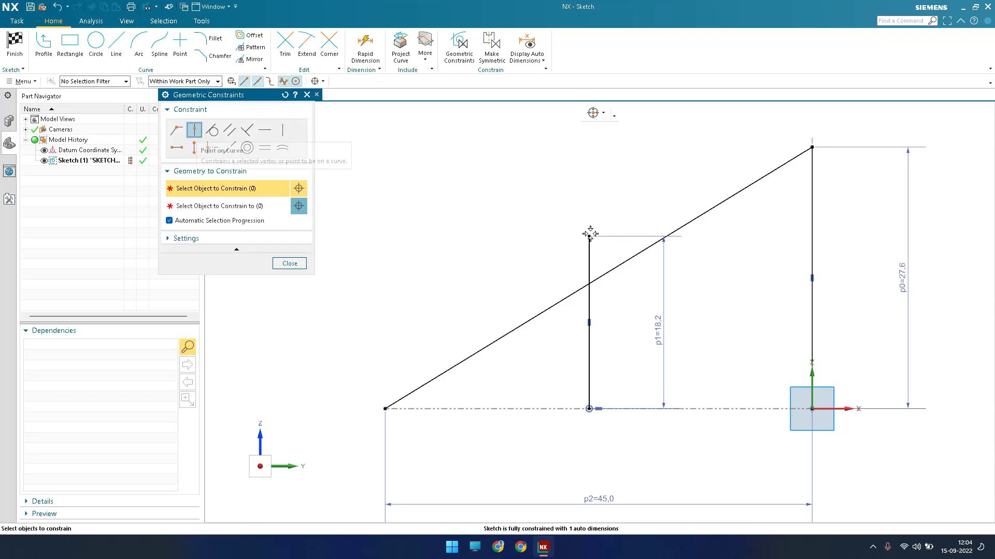
{"action": "left_click", "coordinate": [589, 236]}
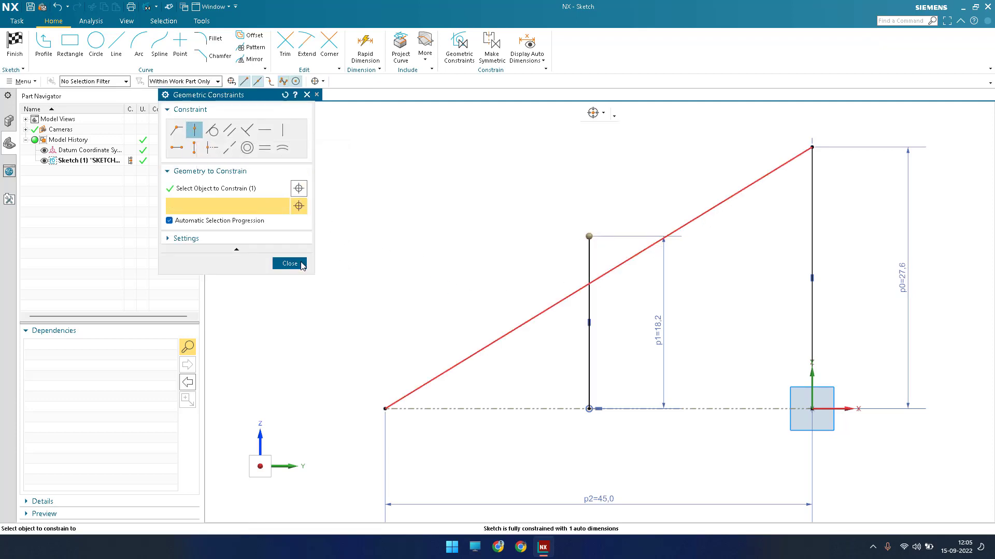
{"action": "key", "text": "Escape"}
Draw two connected short lines, about 1.8 mm and 2.3 mm long, rising outward from the upper end of the 27.6 mm line.
{"action": "scroll", "coordinate": [425, 236], "scroll_direction": "down", "scroll_amount": 3}
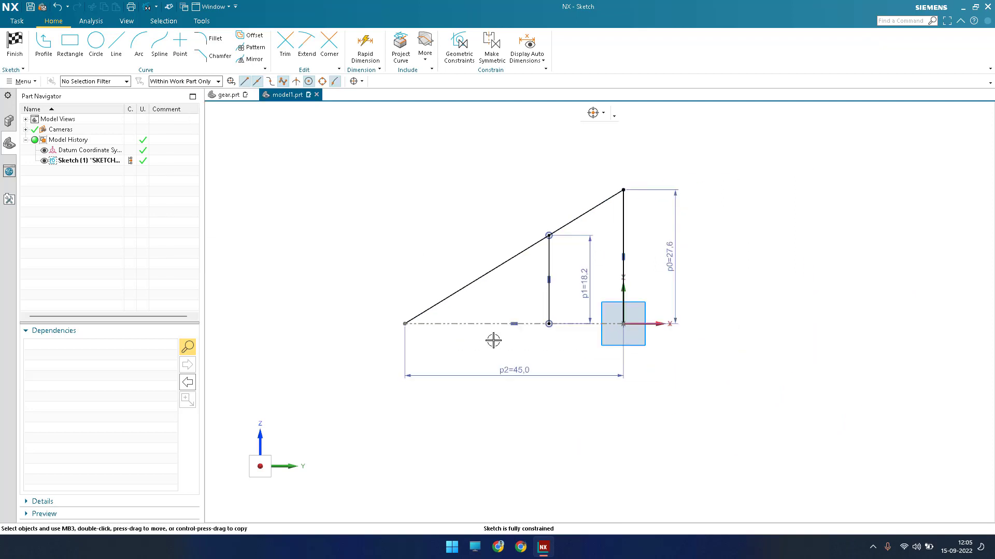
{"action": "middle_click_drag", "start_coordinate": [493, 340], "coordinate": [445, 354], "text": "shift"}
{"action": "scroll", "coordinate": [524, 342], "scroll_direction": "up", "scroll_amount": 2}
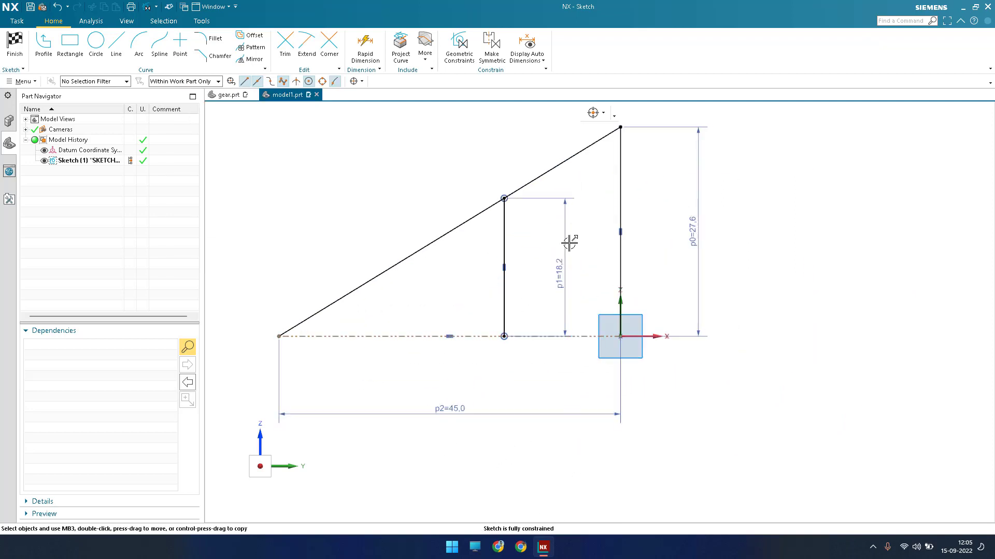
{"action": "mouse_move", "coordinate": [610, 285]}
{"action": "middle_mouse_down", "text": "shift"}
{"action": "mouse_move", "coordinate": [620, 319]}
{"action": "mouse_move", "coordinate": [686, 363]}
{"action": "middle_mouse_up", "text": "shift"}
{"action": "left_click", "coordinate": [118, 49]}
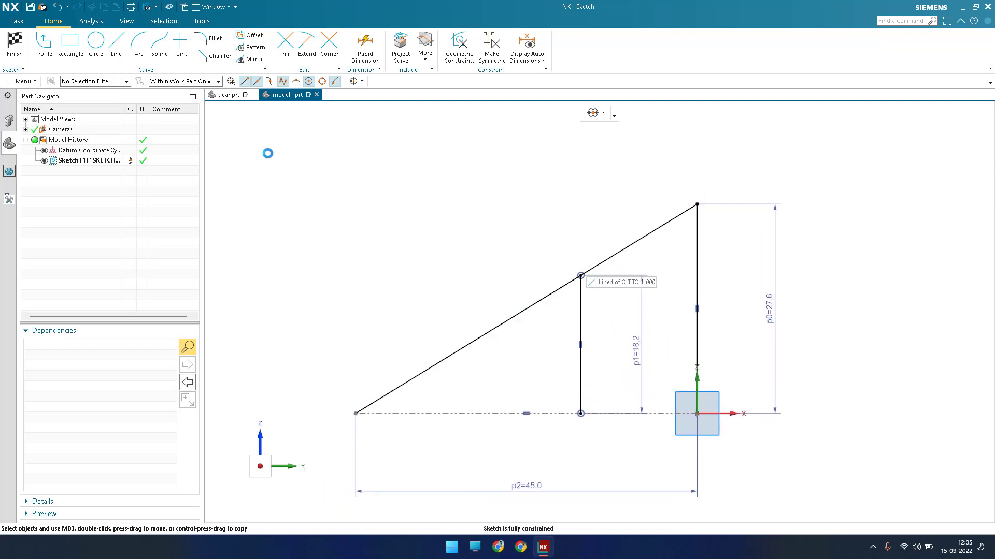
{"action": "key", "text": "l"}
{"action": "scroll", "coordinate": [674, 249], "scroll_direction": "up", "scroll_amount": 5}
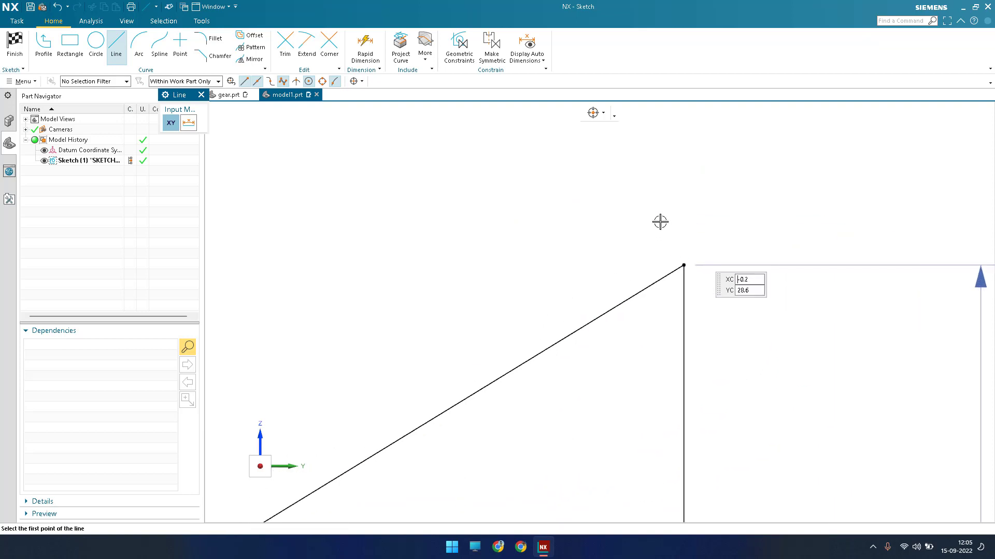
{"action": "left_click", "coordinate": [683, 265]}
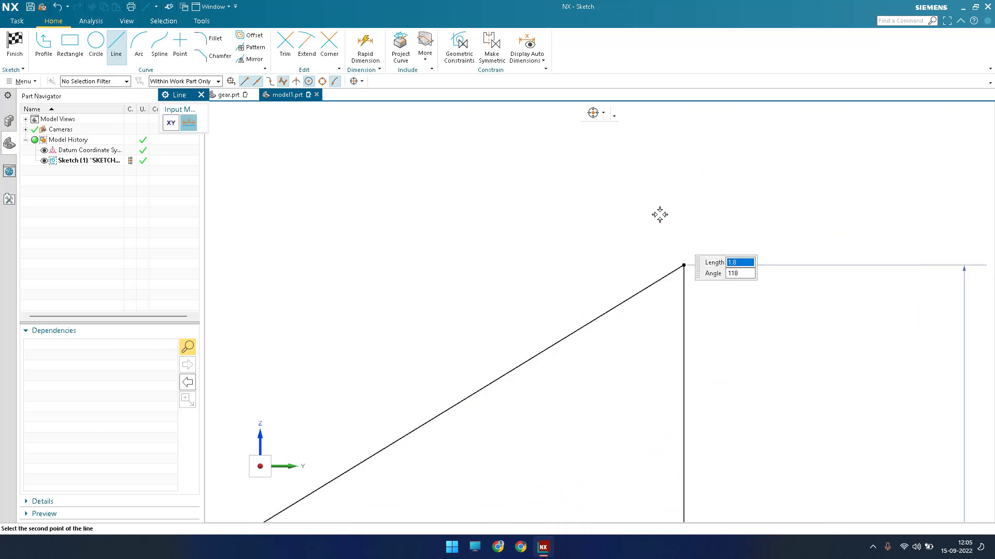
{"action": "left_click", "coordinate": [659, 219]}
{"action": "left_click", "coordinate": [659, 219]}
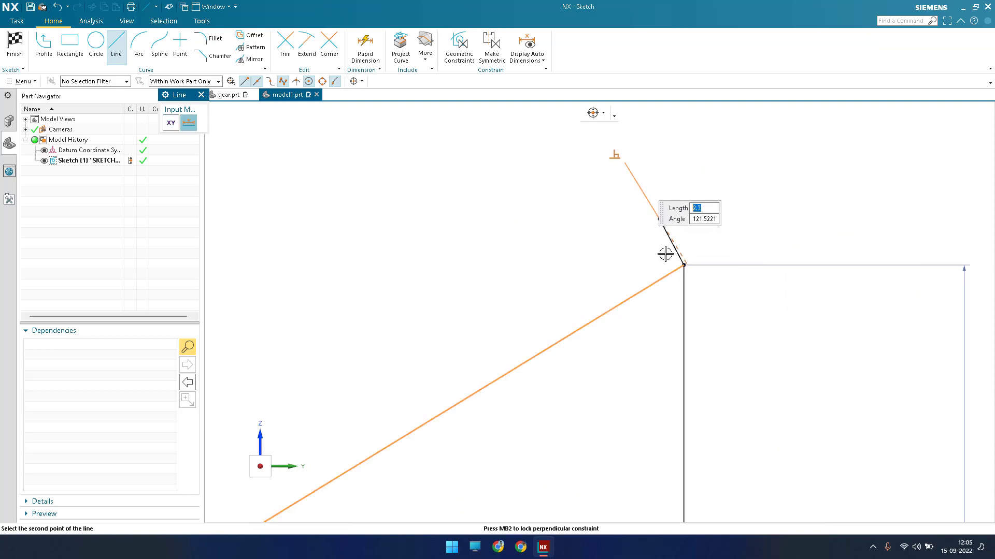
{"action": "left_click", "coordinate": [624, 163]}
{"action": "key", "text": "Escape"}
Delete the automatic perpendicular constraint between the upper short line and the slanted line.
{"action": "right_click", "coordinate": [676, 267]}
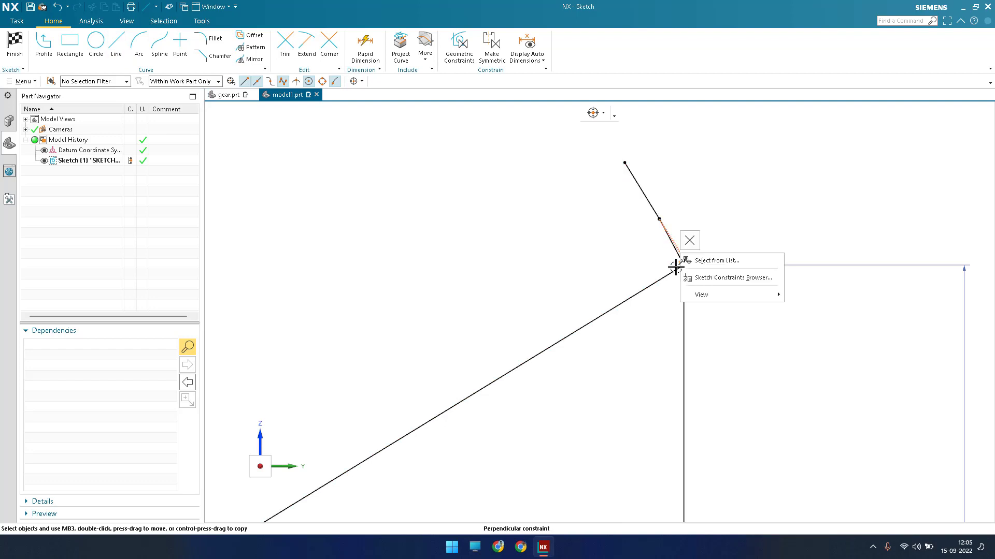
{"action": "left_click", "coordinate": [689, 240]}
{"action": "scroll", "coordinate": [702, 262], "scroll_direction": "up", "scroll_amount": 4}
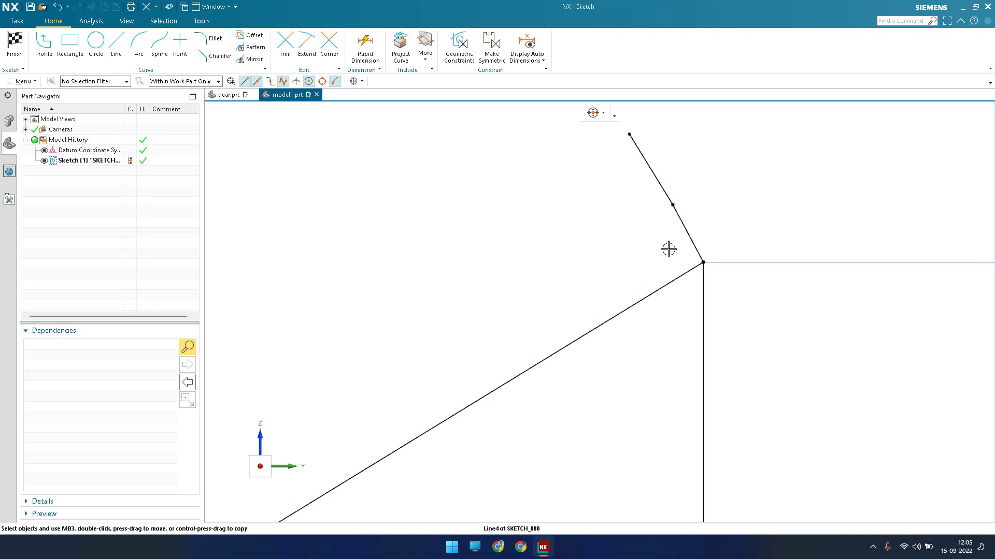
{"action": "middle_click_drag", "start_coordinate": [658, 286], "coordinate": [654, 323], "text": "shift"}
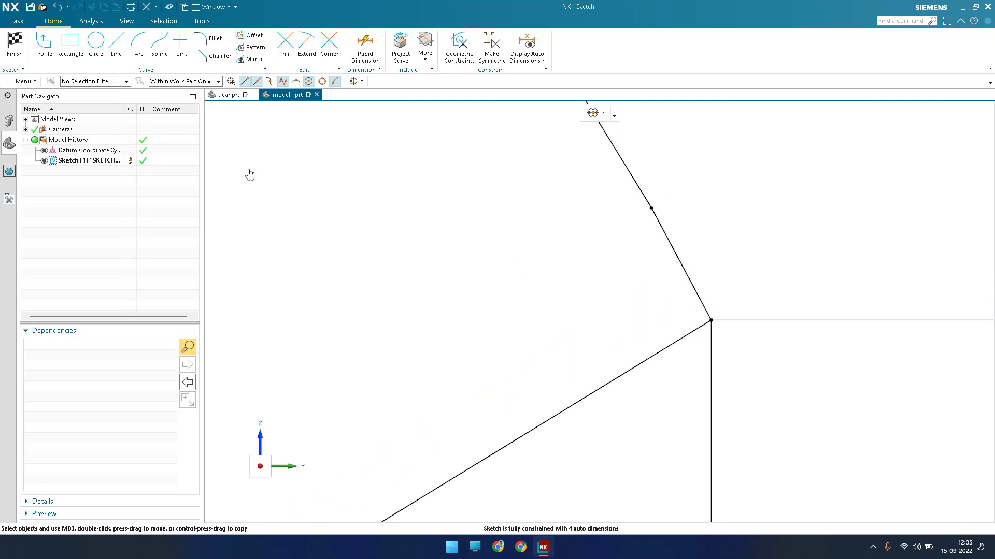
Draw a line from the joint between the two short lines to the left end of the horizontal reference line.
{"action": "key", "text": "c"}
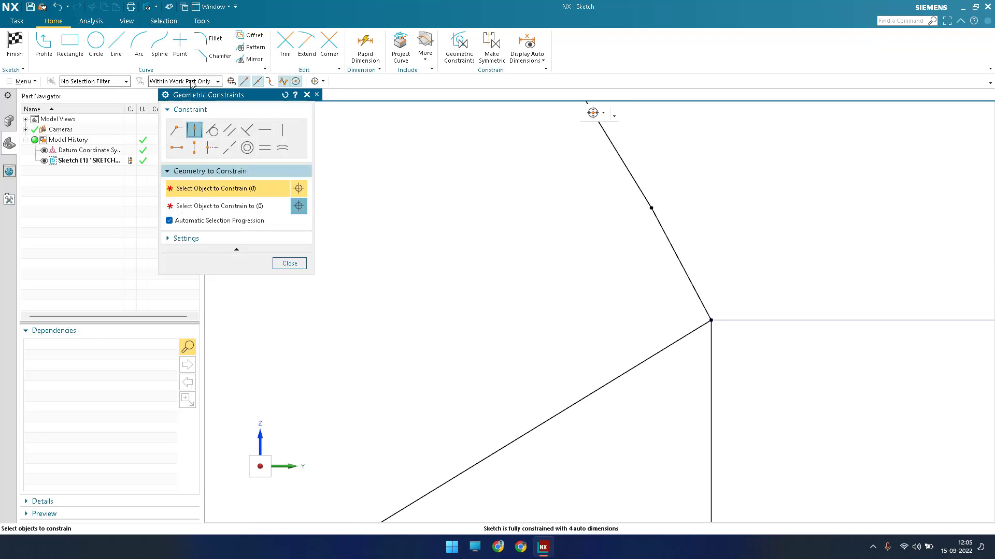
{"action": "scroll", "coordinate": [758, 195], "scroll_direction": "down", "scroll_amount": 8}
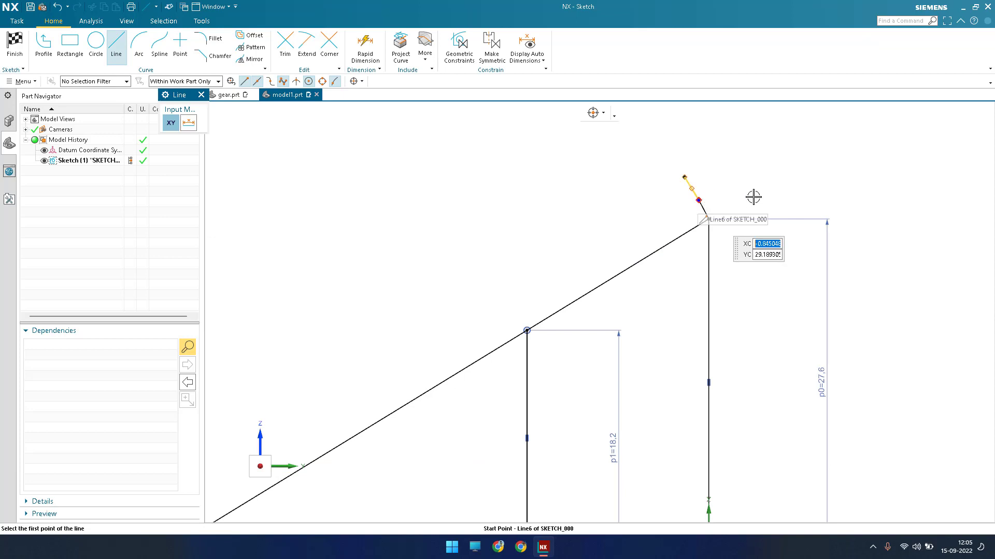
{"action": "scroll", "coordinate": [753, 196], "scroll_direction": "up", "scroll_amount": 2}
{"action": "left_click", "coordinate": [705, 201]}
{"action": "scroll", "coordinate": [753, 196], "scroll_direction": "down", "scroll_amount": 8}
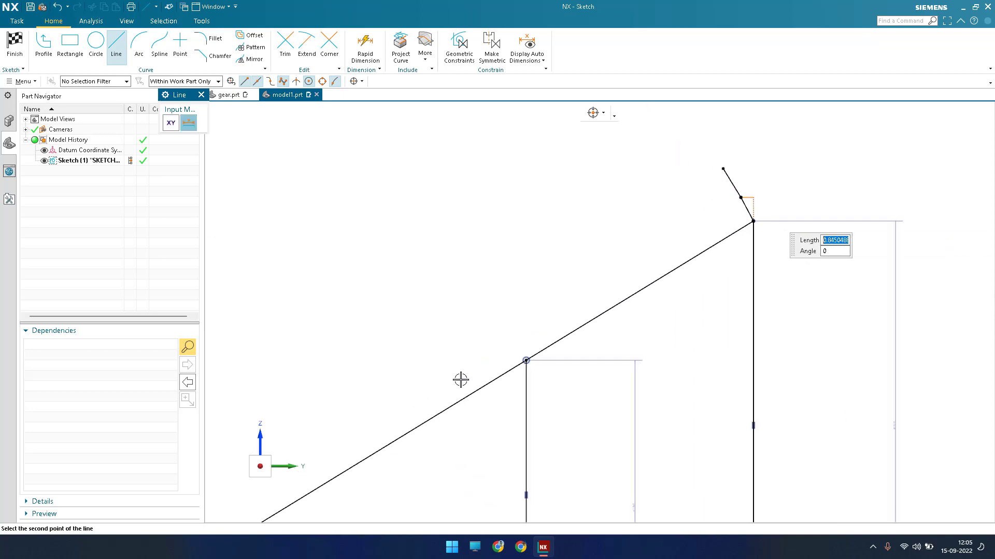
{"action": "scroll", "coordinate": [602, 297], "scroll_direction": "up", "scroll_amount": 4}
{"action": "left_click", "coordinate": [431, 401]}
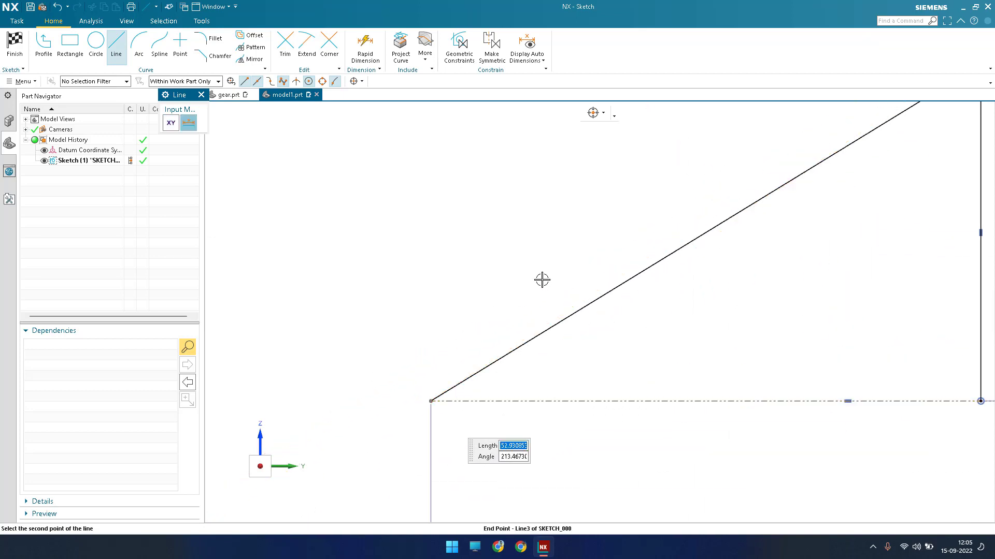
{"action": "scroll", "coordinate": [639, 216], "scroll_direction": "down", "scroll_amount": 4}
{"action": "scroll", "coordinate": [712, 175], "scroll_direction": "up", "scroll_amount": 3}
{"action": "key", "text": "Escape"}
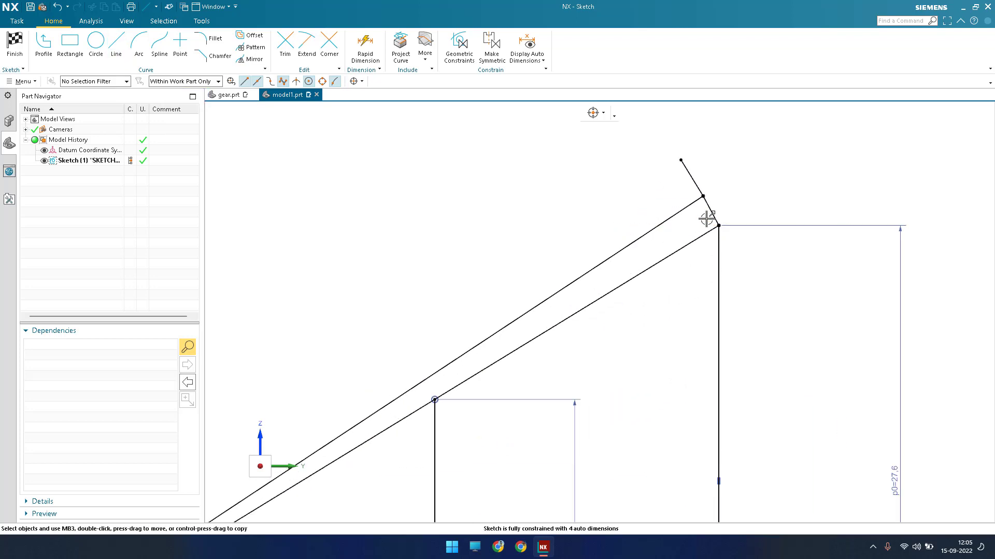
Constrain the second slanted line perpendicular to both short lines at their shared joint.
{"action": "scroll", "coordinate": [689, 192], "scroll_direction": "up", "scroll_amount": 2}
{"action": "scroll", "coordinate": [693, 223], "scroll_direction": "up", "scroll_amount": 3}
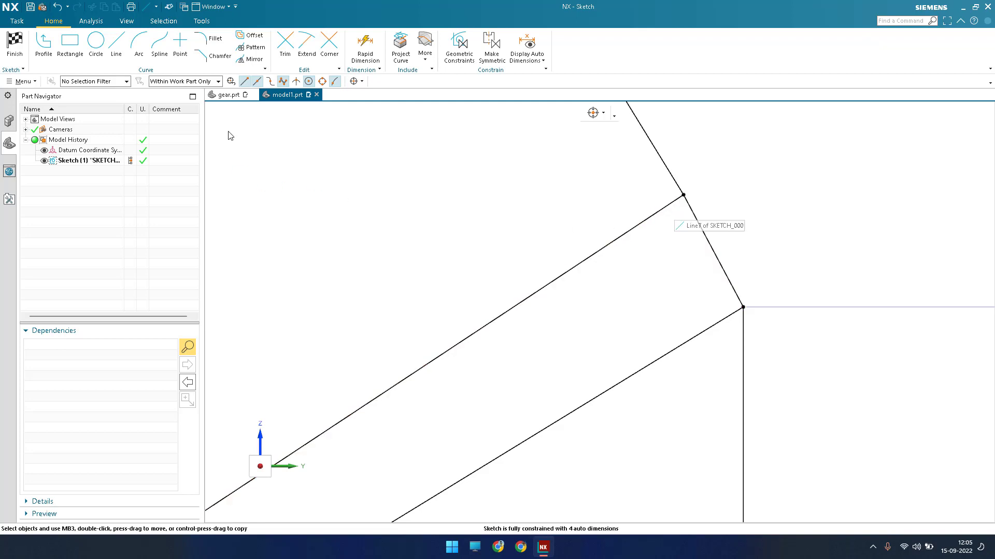
{"action": "key", "text": "c"}
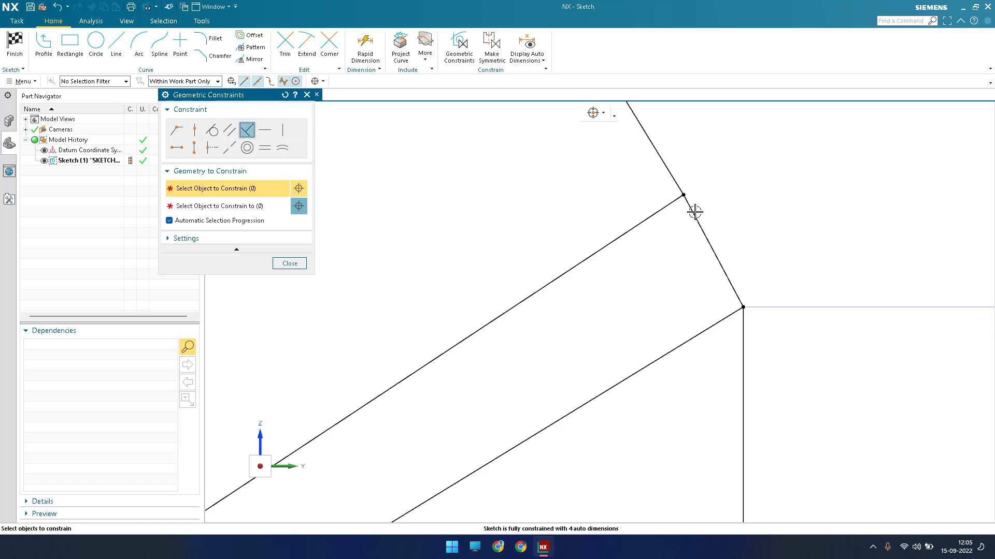
{"action": "left_click", "coordinate": [629, 231]}
{"action": "left_click", "coordinate": [691, 210]}
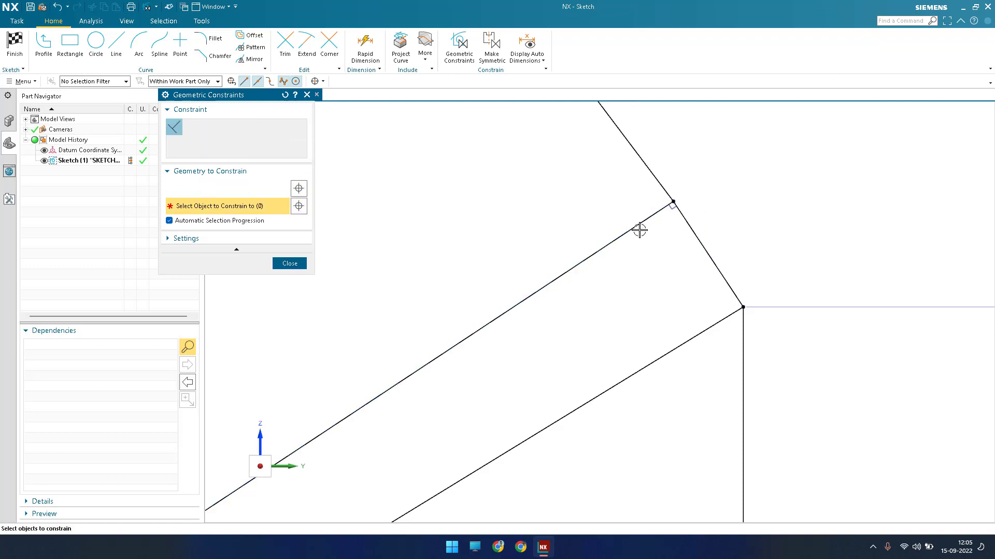
{"action": "left_click", "coordinate": [288, 265]}
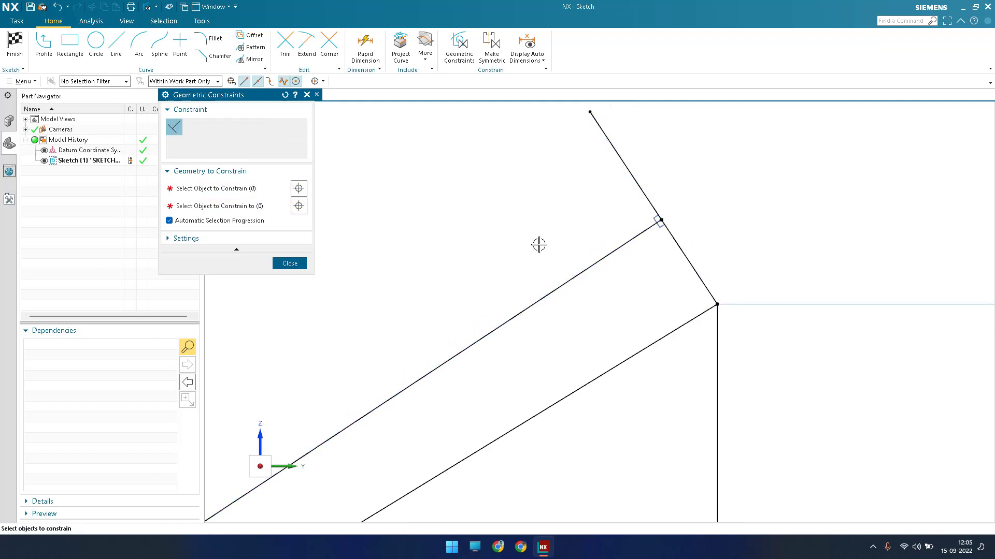
Dimension the lower short line's length as 3 mm, with the dimension placed beside it.
{"action": "scroll", "coordinate": [540, 245], "scroll_direction": "down", "scroll_amount": 3}
{"action": "scroll", "coordinate": [566, 283], "scroll_direction": "up", "scroll_amount": 2}
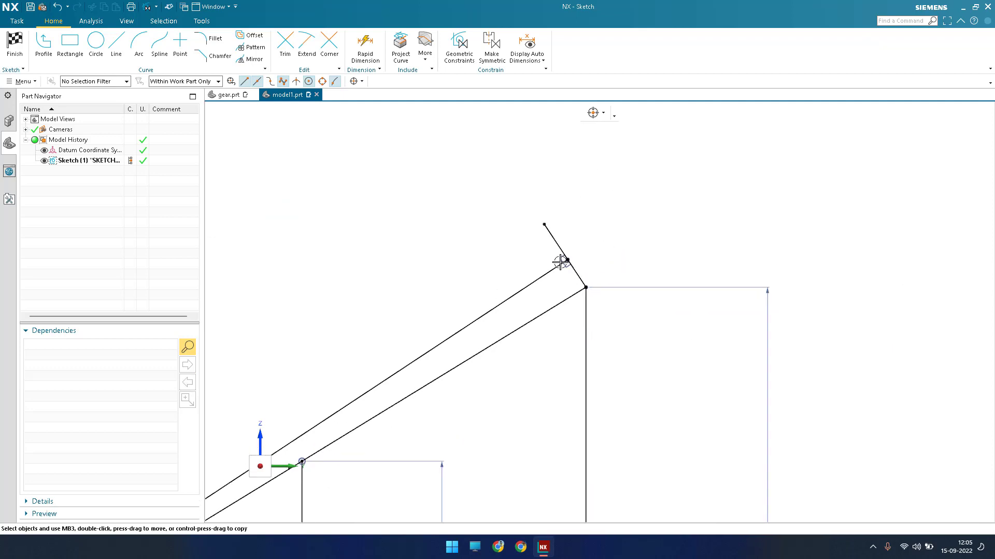
{"action": "scroll", "coordinate": [582, 269], "scroll_direction": "up", "scroll_amount": 4}
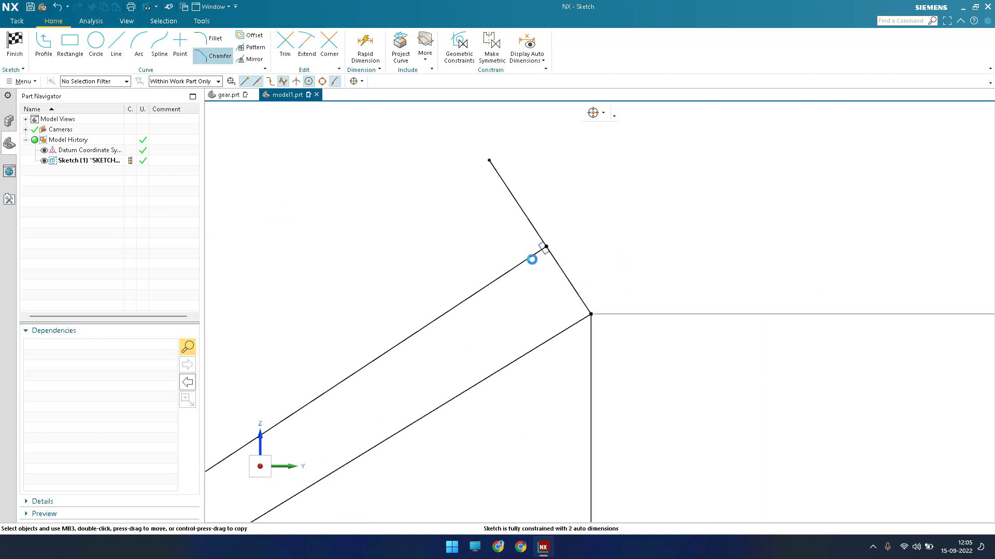
{"action": "key", "text": "d"}
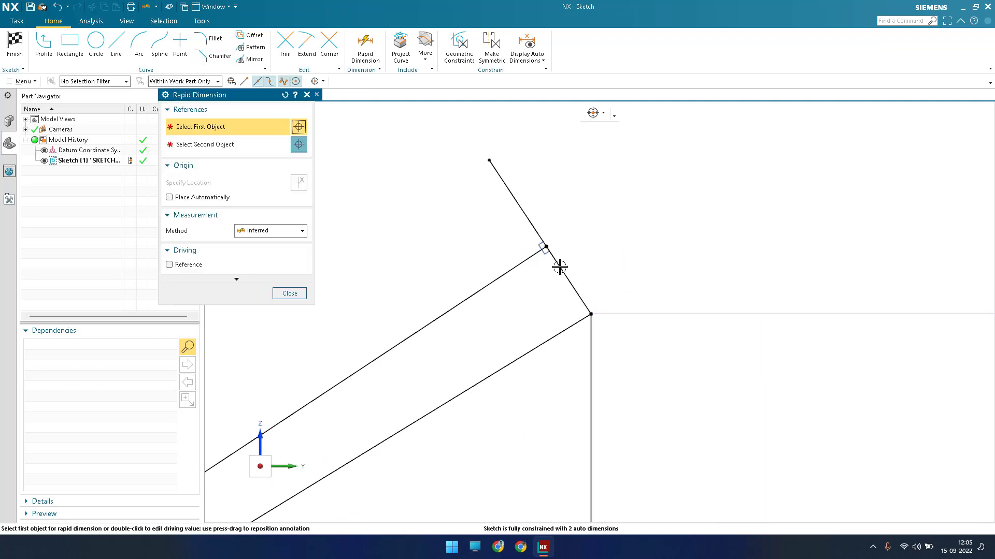
{"action": "left_click", "coordinate": [599, 244]}
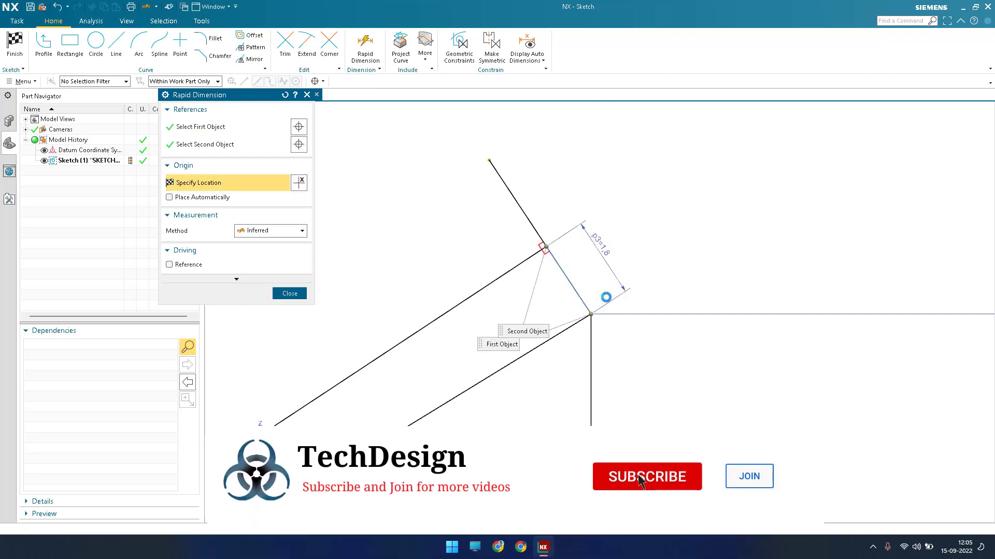
{"action": "left_click", "coordinate": [606, 297]}
{"action": "type", "text": "3"}
{"action": "key", "text": "Return"}
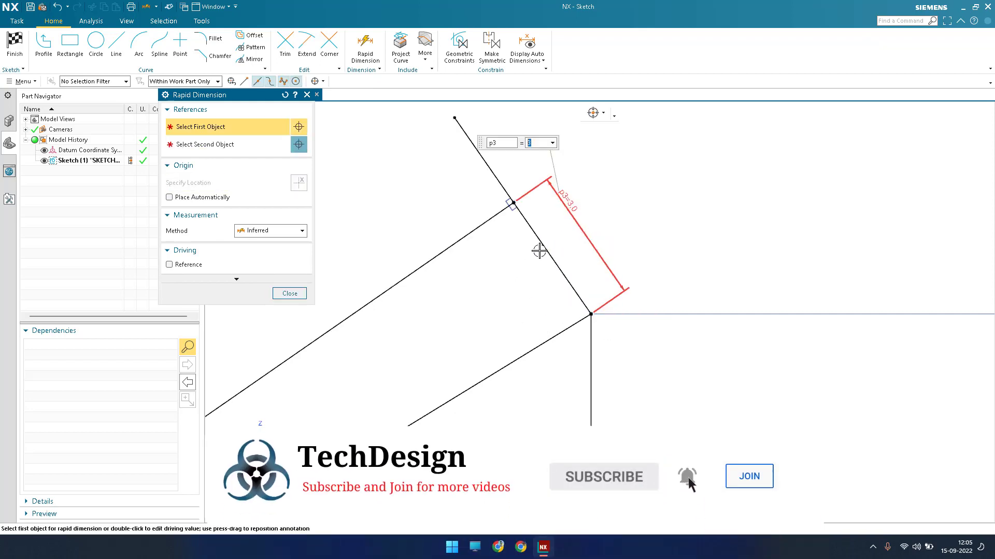
Dimension the upper short line's length as 2.5 mm, with the dimension placed beside it.
{"action": "scroll", "coordinate": [529, 237], "scroll_direction": "down", "scroll_amount": 3}
{"action": "scroll", "coordinate": [542, 231], "scroll_direction": "up", "scroll_amount": 2}
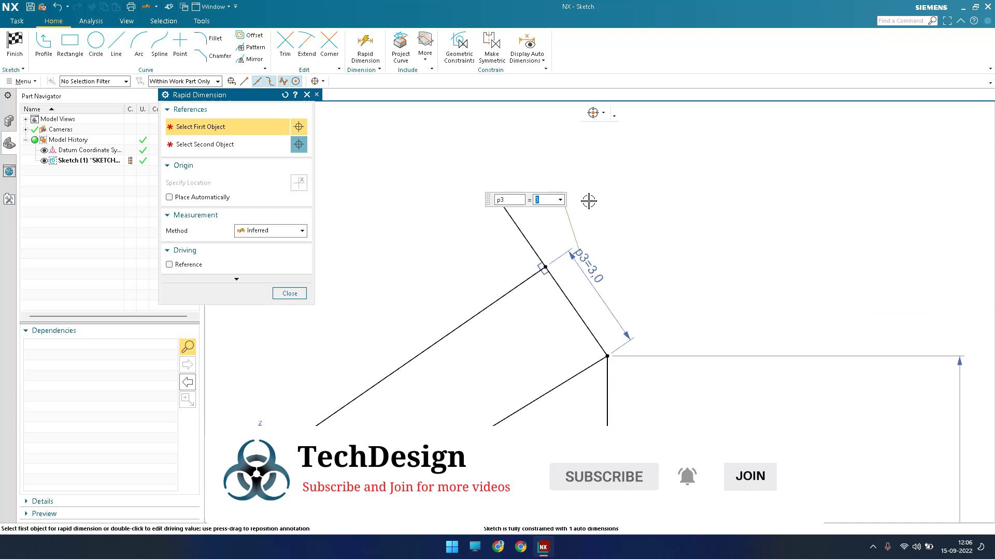
{"action": "left_click", "coordinate": [557, 188]}
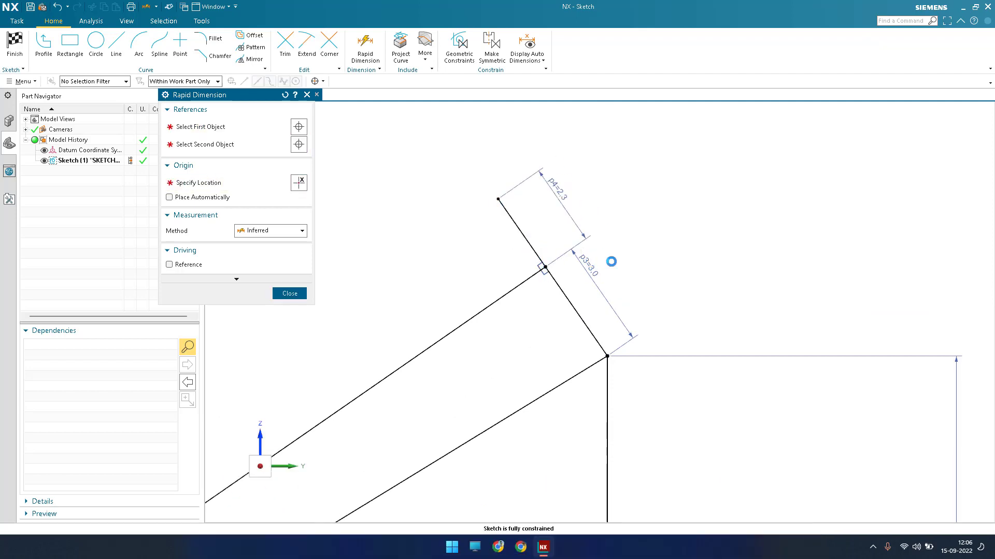
{"action": "type", "text": "2.5"}
{"action": "key", "text": "Return"}
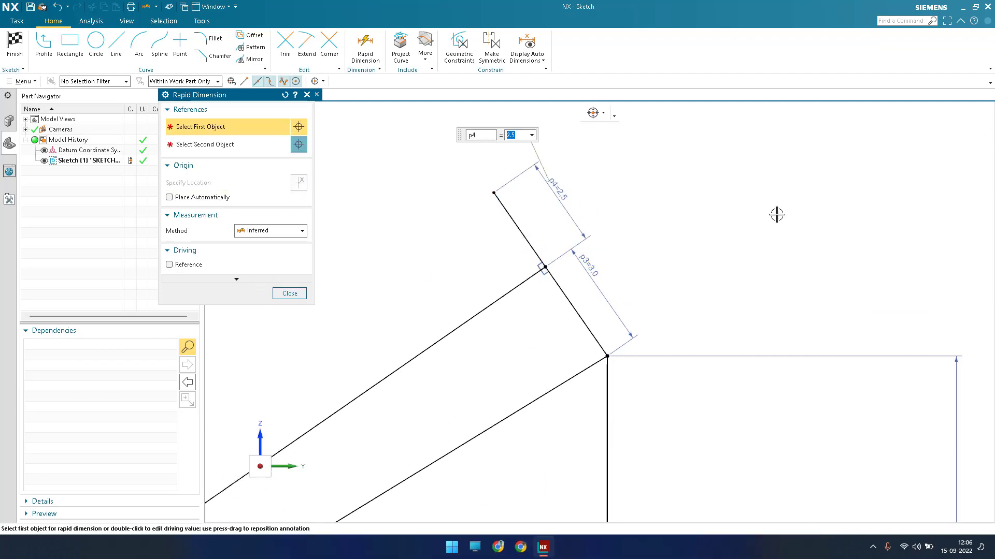
{"action": "key", "text": "Escape"}
Draw a line from the left end of the horizontal reference line to the free end of the 2.5 mm line.
{"action": "scroll", "coordinate": [773, 216], "scroll_direction": "down", "scroll_amount": 8}
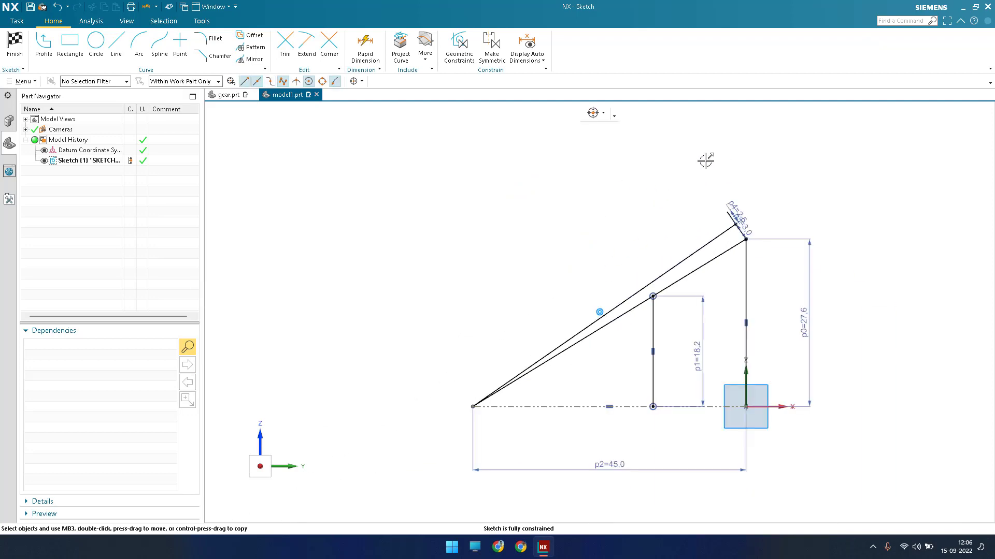
{"action": "middle_click_drag", "start_coordinate": [703, 201], "coordinate": [700, 150], "text": "shift"}
{"action": "scroll", "coordinate": [699, 150], "scroll_direction": "up", "scroll_amount": 5}
{"action": "scroll", "coordinate": [441, 349], "scroll_direction": "down", "scroll_amount": 6}
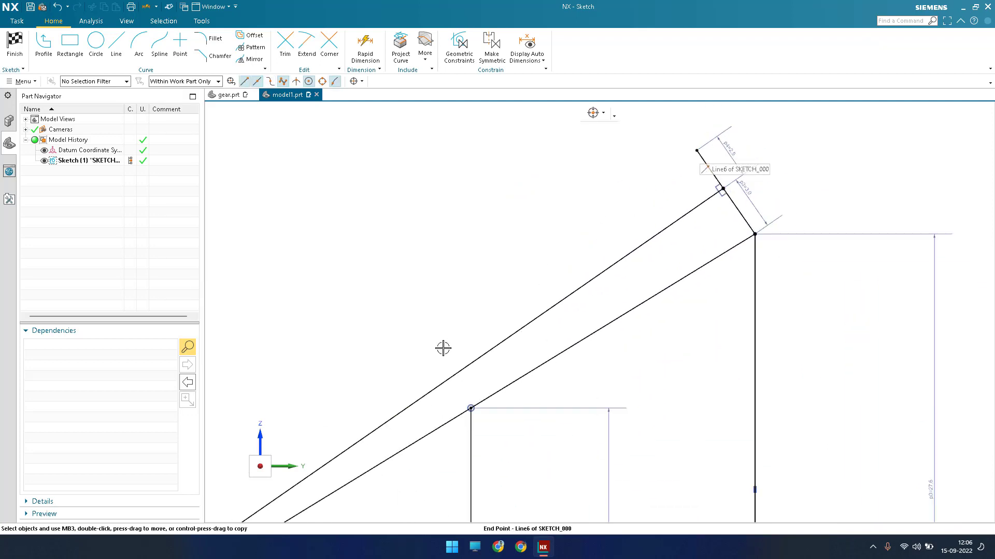
{"action": "scroll", "coordinate": [428, 350], "scroll_direction": "up", "scroll_amount": 6}
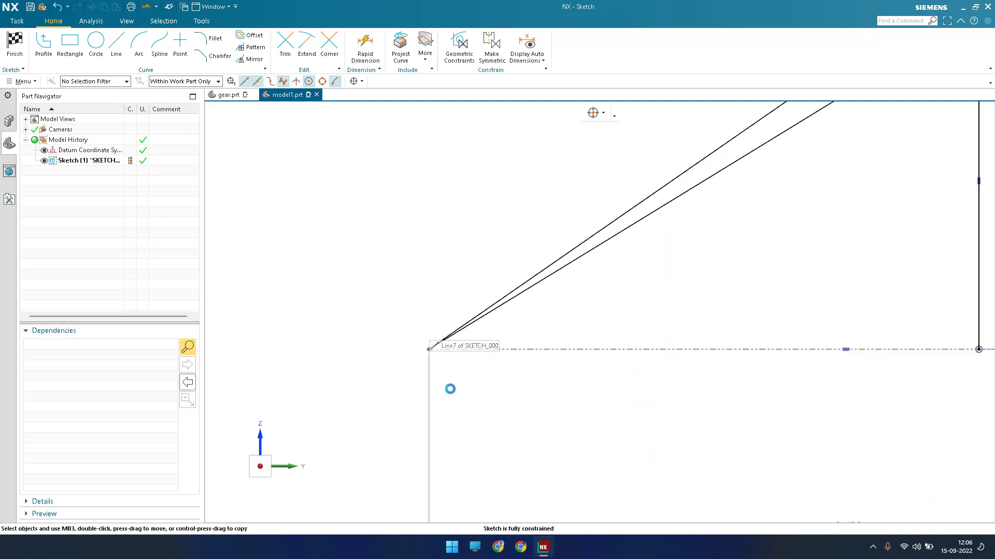
{"action": "left_click", "coordinate": [429, 349]}
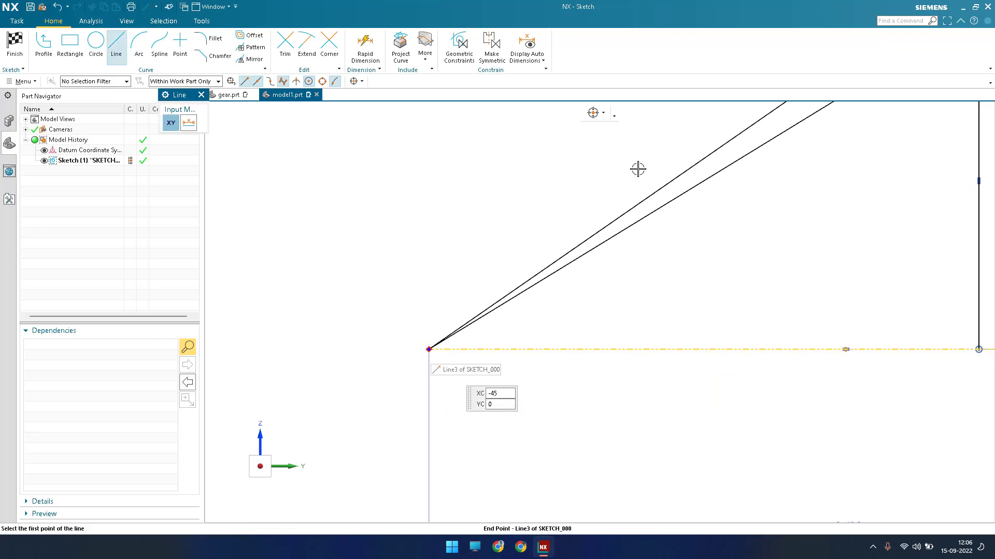
{"action": "scroll", "coordinate": [717, 146], "scroll_direction": "down", "scroll_amount": 3}
{"action": "scroll", "coordinate": [735, 150], "scroll_direction": "up", "scroll_amount": 3}
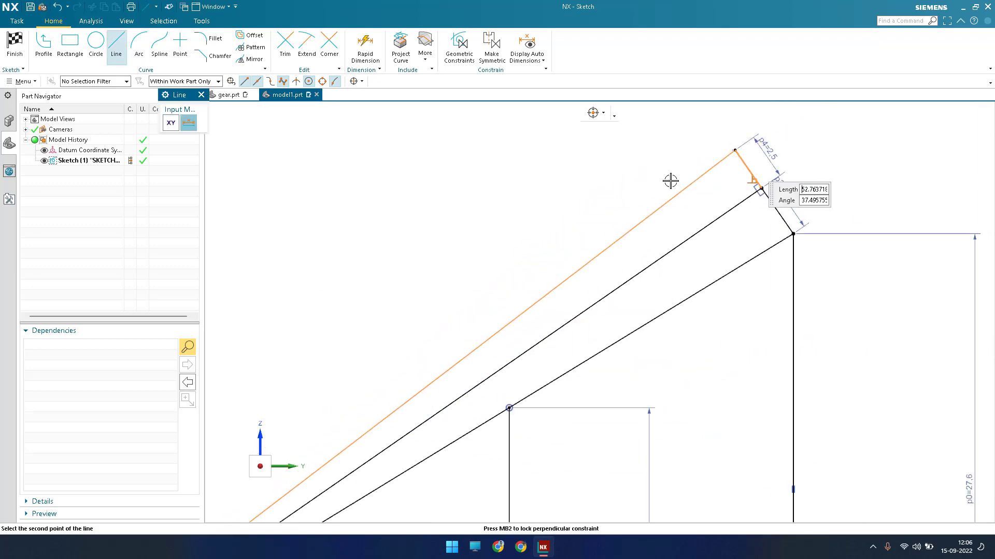
{"action": "left_click", "coordinate": [735, 150]}
{"action": "left_click", "coordinate": [201, 95]}
Draw two connected short lines, each about 2 mm, from the top of the 18.2 mm line via the middle slanted line to just past the upper one.
{"action": "scroll", "coordinate": [623, 220], "scroll_direction": "down", "scroll_amount": 4}
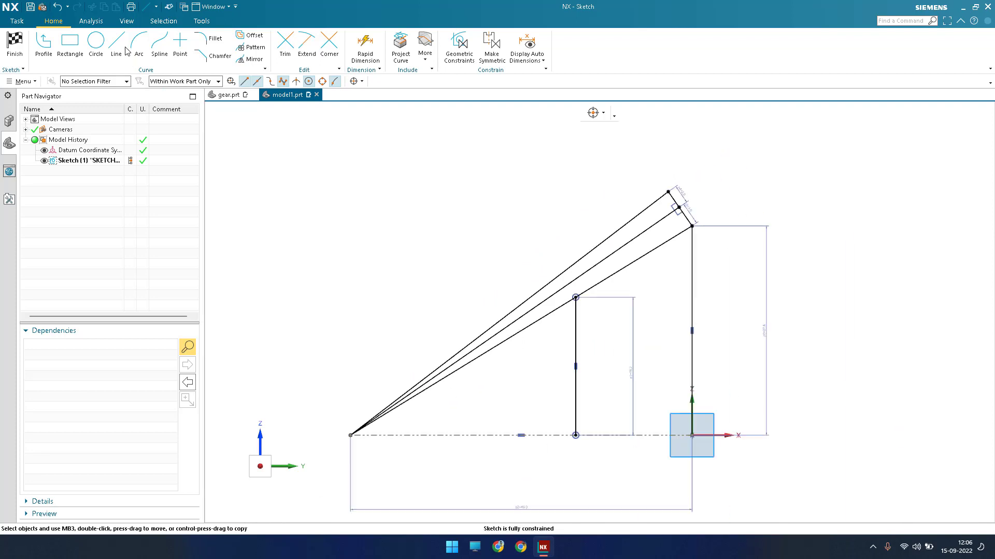
{"action": "scroll", "coordinate": [568, 309], "scroll_direction": "up", "scroll_amount": 5}
{"action": "key", "text": "l"}
{"action": "scroll", "coordinate": [549, 277], "scroll_direction": "up", "scroll_amount": 5}
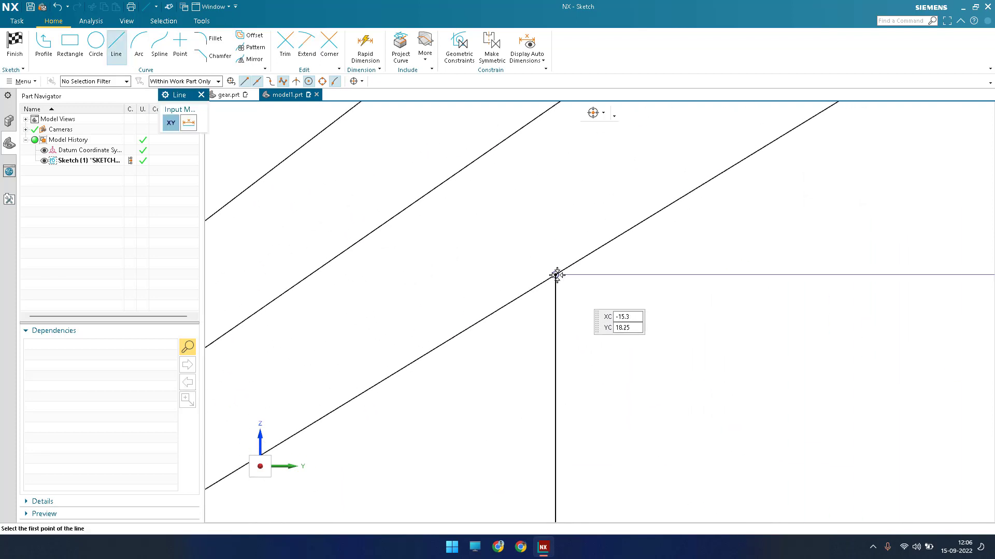
{"action": "scroll", "coordinate": [552, 275], "scroll_direction": "up", "scroll_amount": 4}
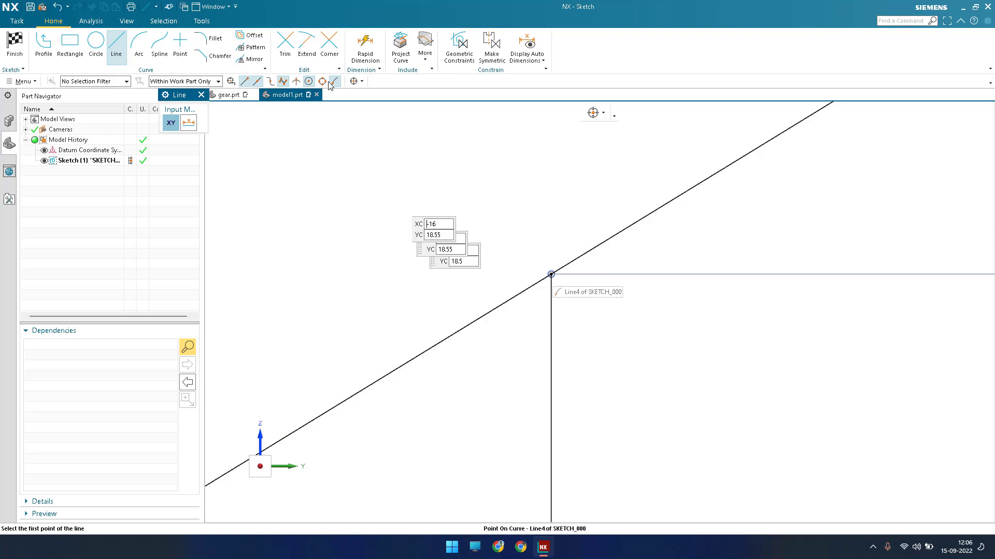
{"action": "left_click", "coordinate": [551, 278]}
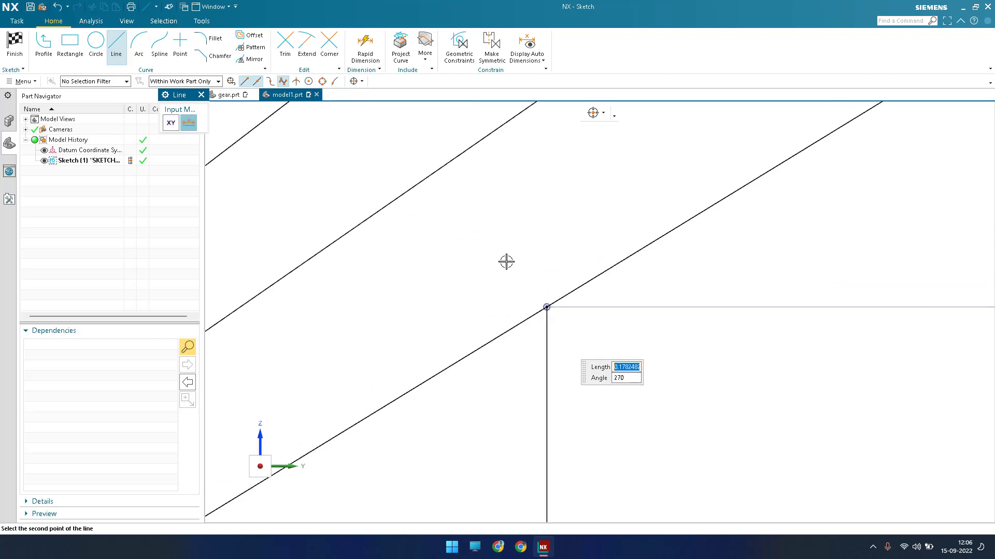
{"action": "type", "text": "2"}
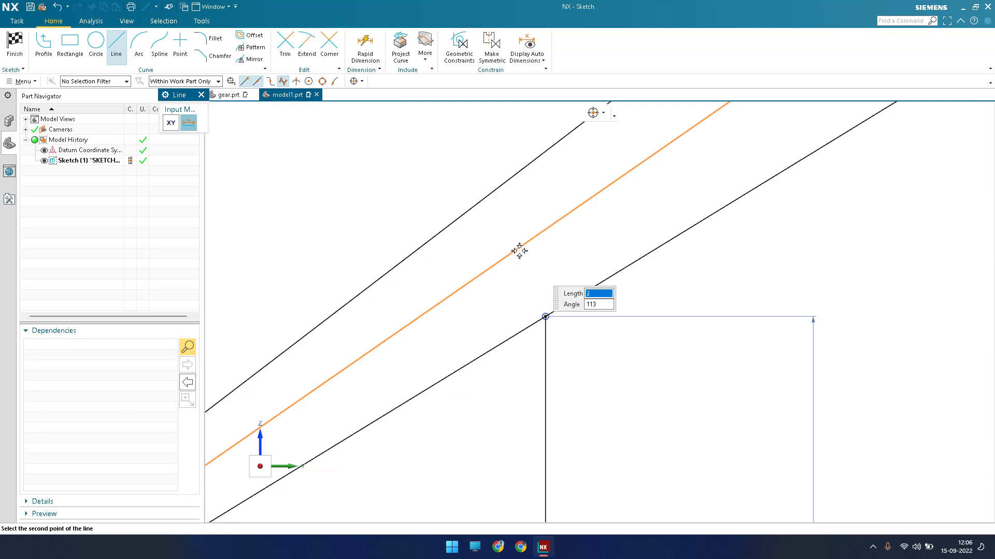
{"action": "left_click", "coordinate": [519, 251]}
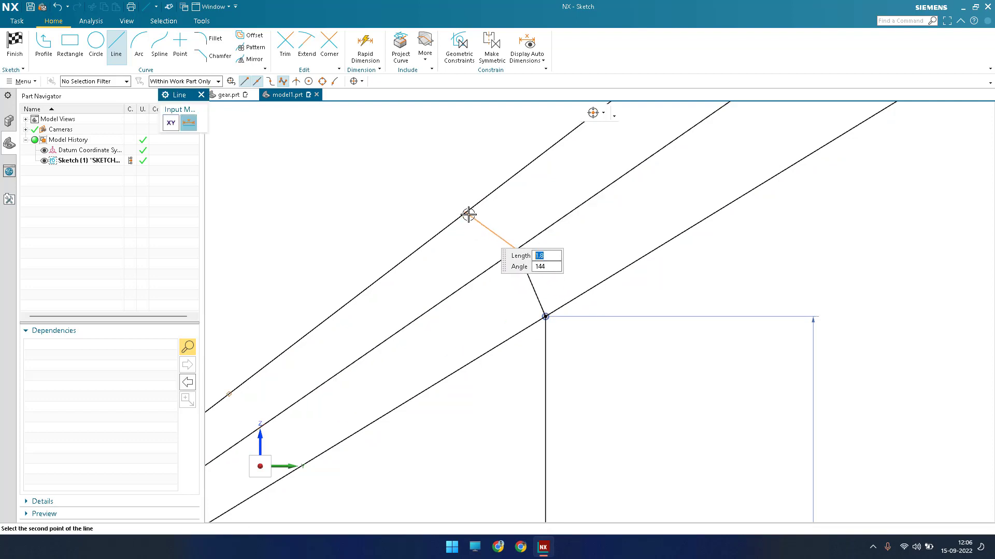
{"action": "left_click", "coordinate": [469, 200]}
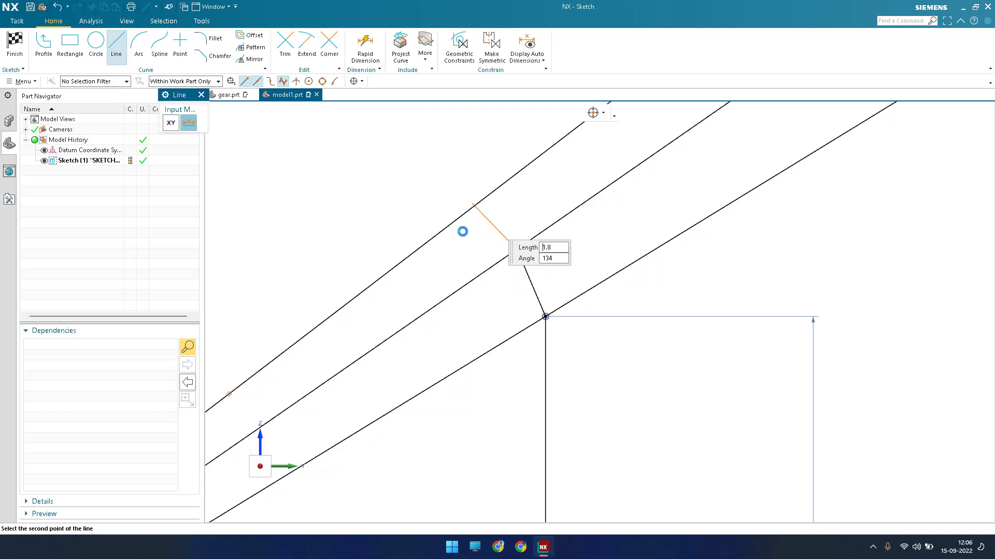
{"action": "left_click", "coordinate": [470, 198]}
{"action": "key", "text": "Escape"}
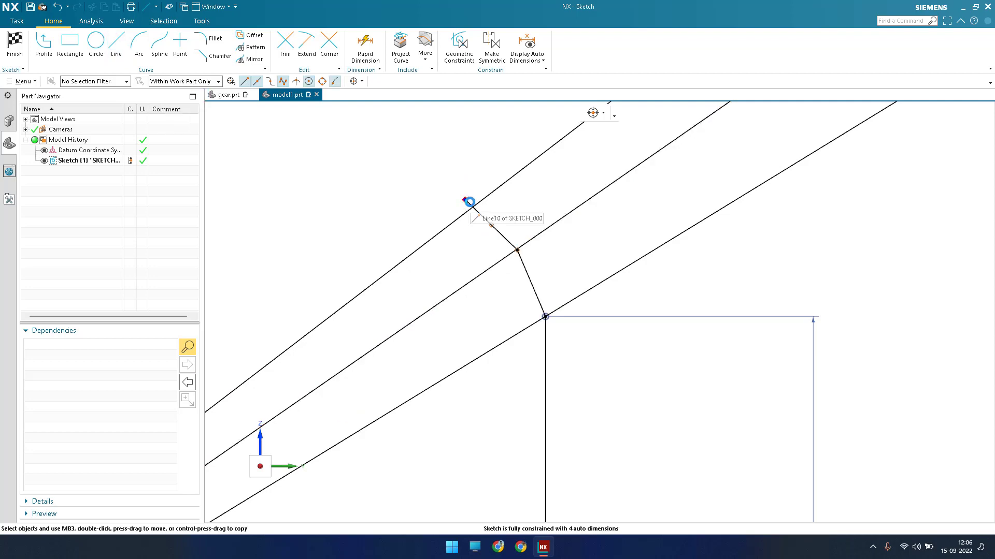
Trim the overhang of the new upper short line where it crosses the upper slanted line.
{"action": "scroll", "coordinate": [471, 200], "scroll_direction": "up", "scroll_amount": 6}
{"action": "key", "text": "t"}
{"action": "left_click", "coordinate": [465, 220]}
{"action": "key", "text": "Escape"}
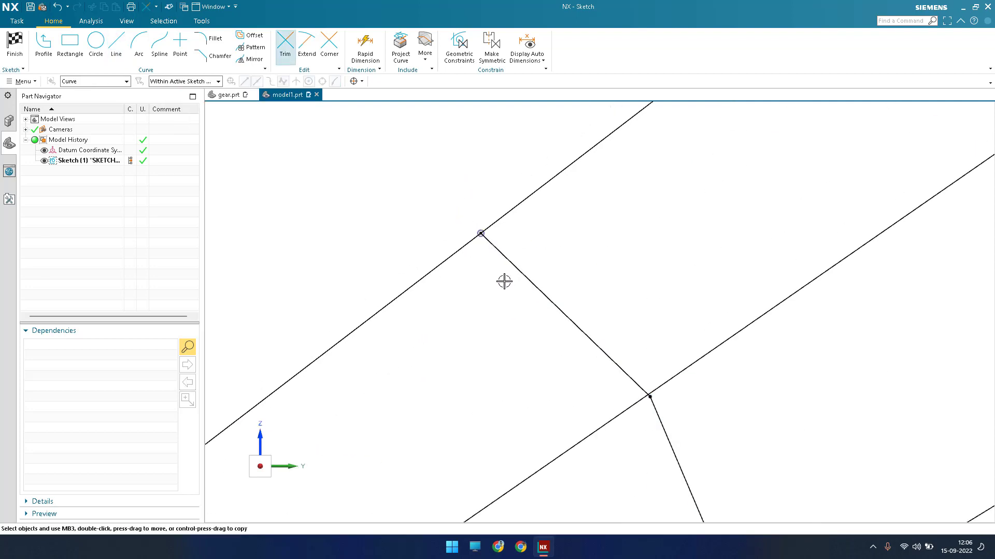
Constrain both new short lines perpendicular to the middle slanted line.
{"action": "scroll", "coordinate": [527, 273], "scroll_direction": "down", "scroll_amount": 4}
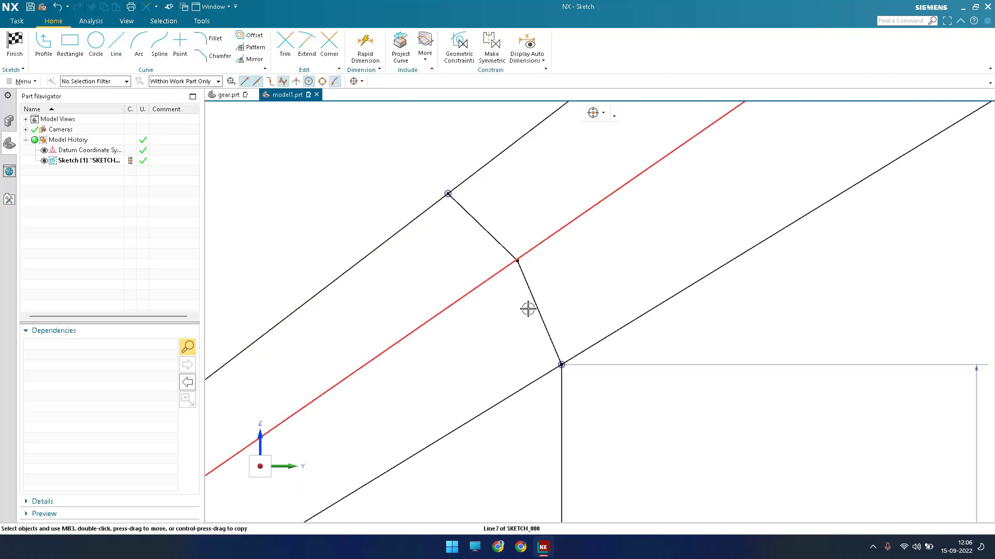
{"action": "key", "text": "c"}
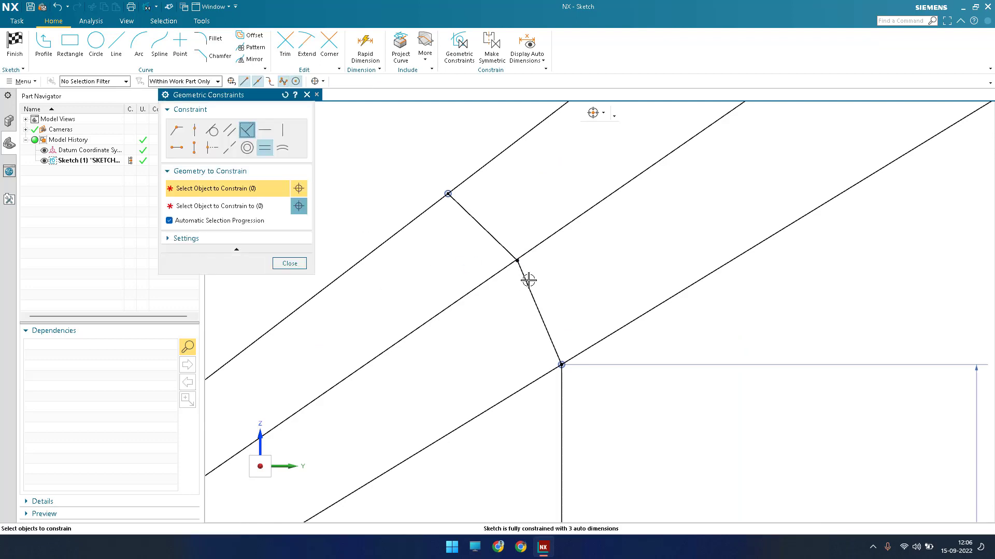
{"action": "left_click", "coordinate": [507, 271]}
{"action": "left_click", "coordinate": [513, 262]}
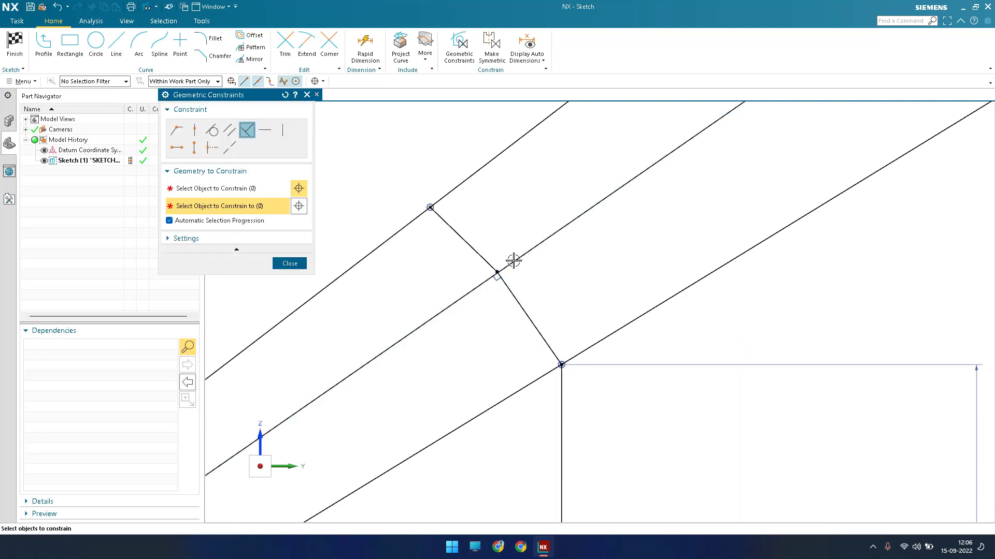
{"action": "left_click", "coordinate": [492, 265]}
{"action": "left_click", "coordinate": [498, 277]}
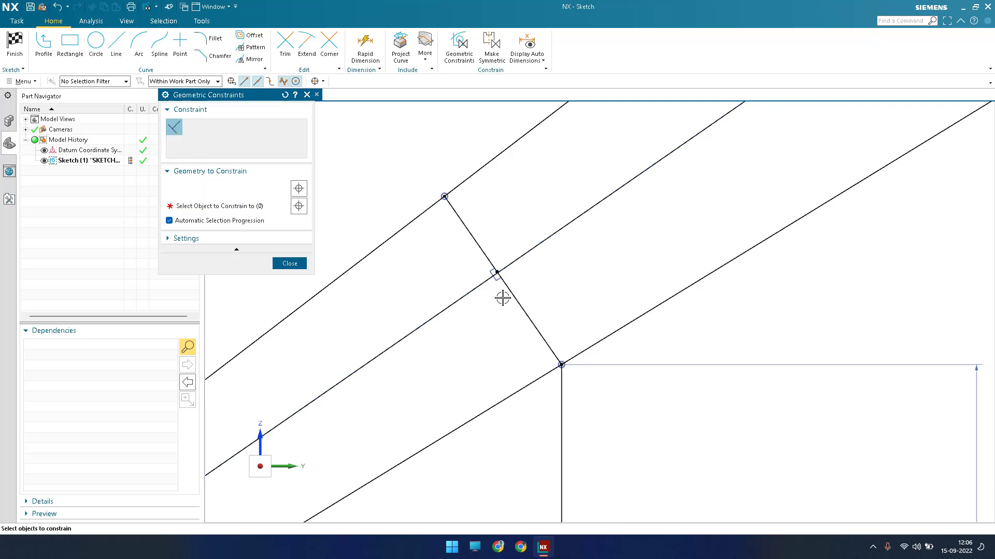
Constrain the shared joint of the two new short lines onto the middle slanted line with a Point on Curve constraint.
{"action": "scroll", "coordinate": [484, 280], "scroll_direction": "down", "scroll_amount": 3}
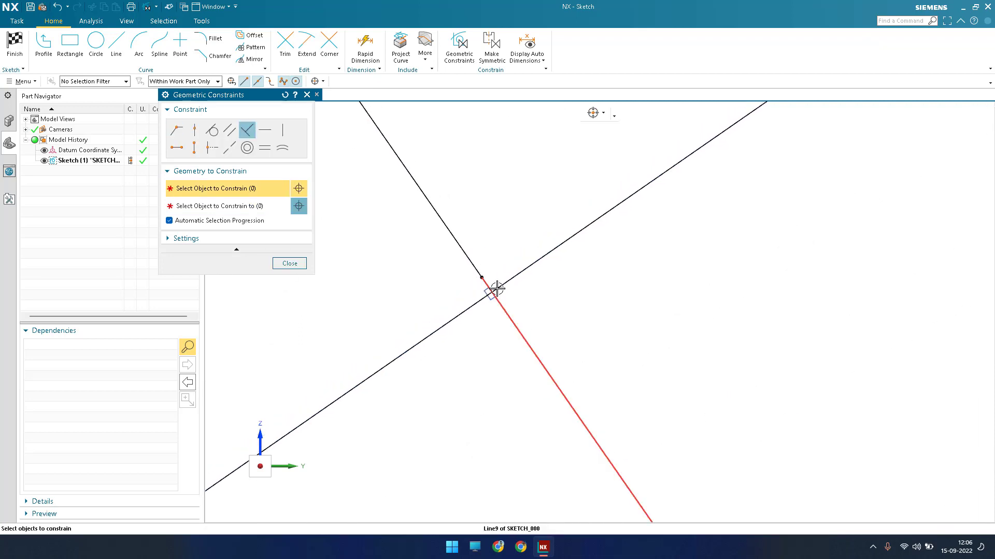
{"action": "key", "text": "Escape"}
{"action": "key", "text": "c"}
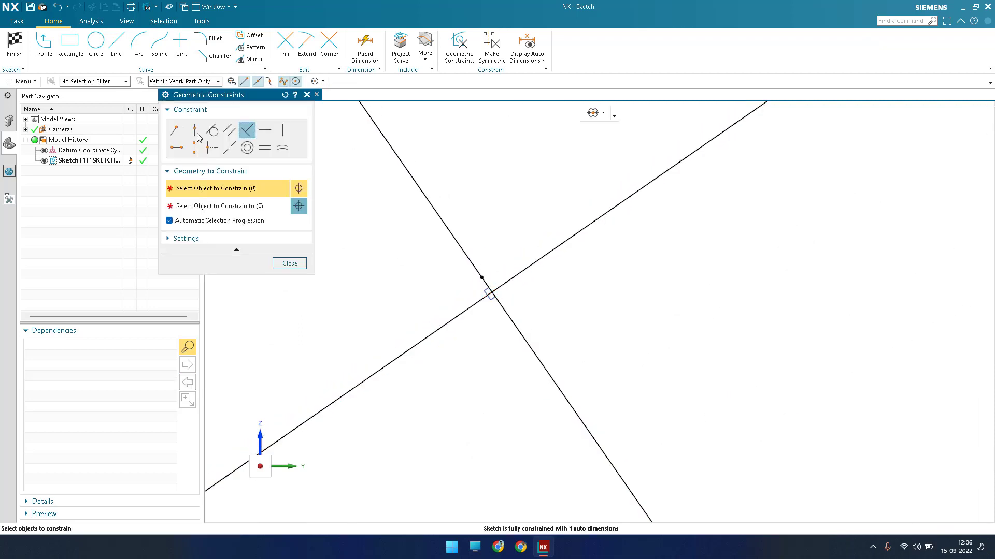
{"action": "left_click", "coordinate": [525, 271]}
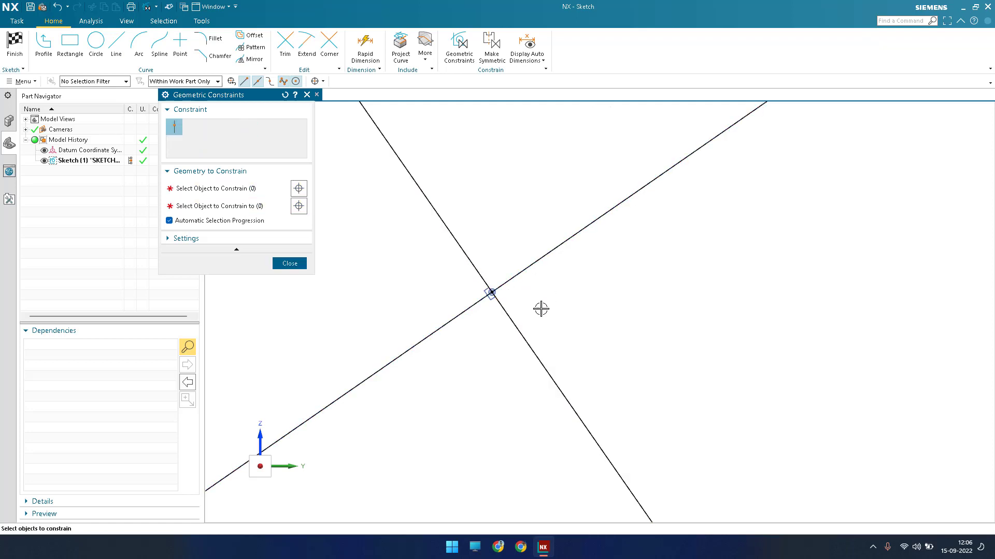
{"action": "scroll", "coordinate": [539, 308], "scroll_direction": "down", "scroll_amount": 8}
{"action": "scroll", "coordinate": [535, 240], "scroll_direction": "up", "scroll_amount": 1}
{"action": "middle_click", "coordinate": [537, 254]}
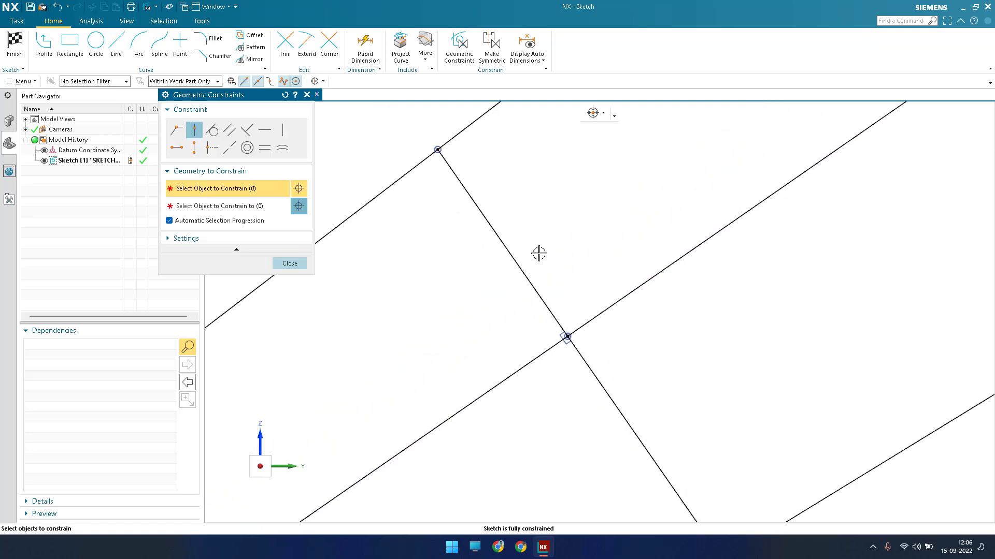
Draw a horizontal line from the foot of the 18.2 mm vertical line to just beyond the sketch origin.
{"action": "scroll", "coordinate": [542, 259], "scroll_direction": "down", "scroll_amount": 3}
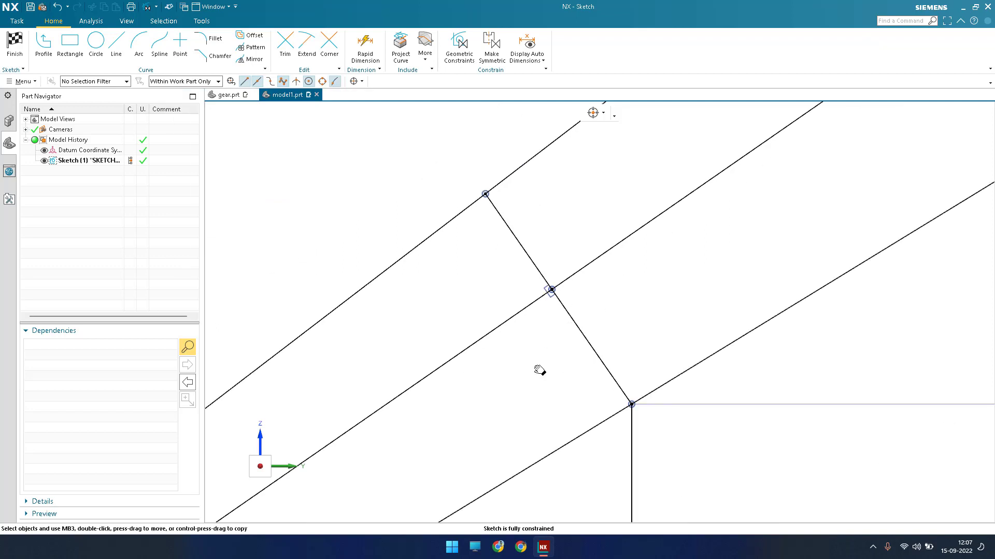
{"action": "scroll", "coordinate": [524, 257], "scroll_direction": "down", "scroll_amount": 3}
{"action": "scroll", "coordinate": [497, 508], "scroll_direction": "down", "scroll_amount": 3}
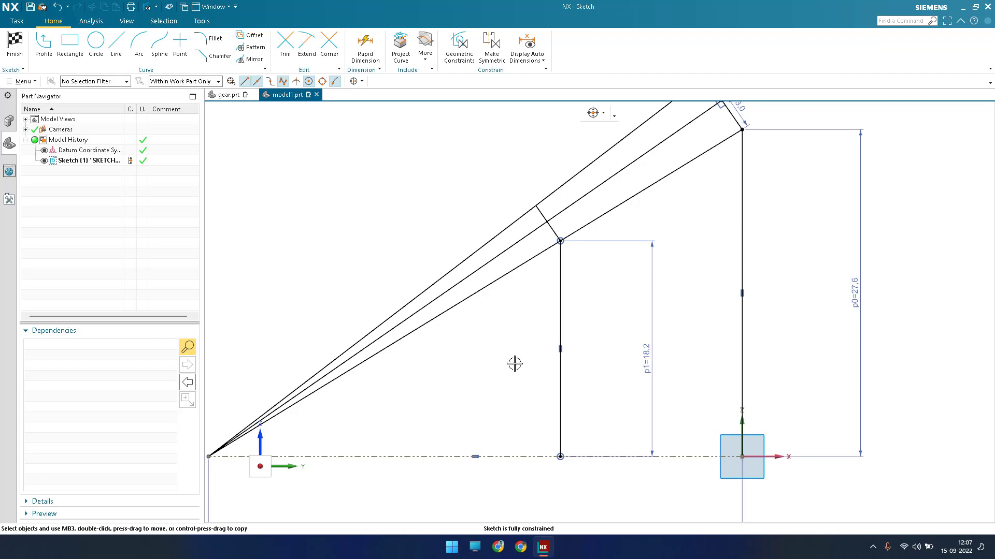
{"action": "scroll", "coordinate": [466, 218], "scroll_direction": "down", "scroll_amount": 2}
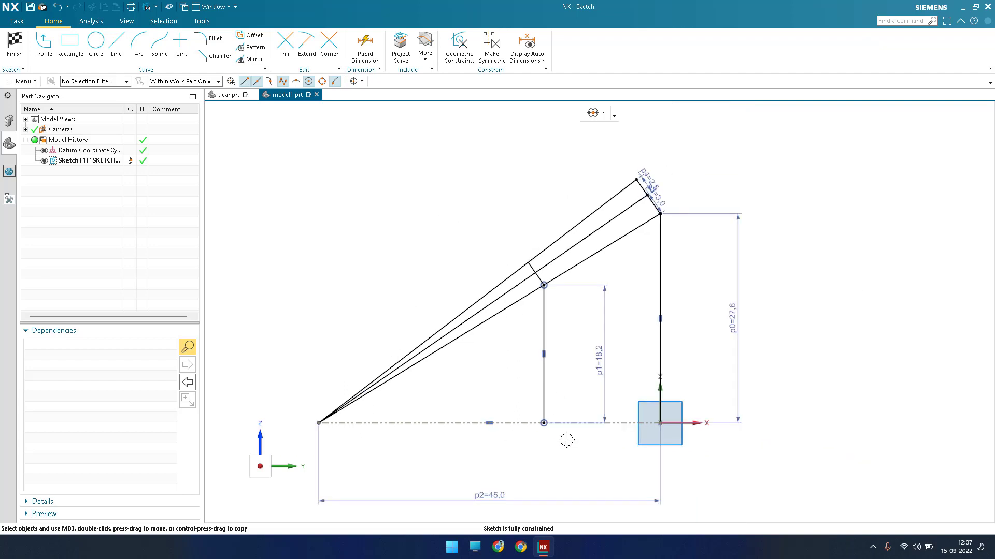
{"action": "middle_click_drag", "start_coordinate": [512, 384], "coordinate": [460, 339], "text": "shift"}
{"action": "scroll", "coordinate": [460, 347], "scroll_direction": "up", "scroll_amount": 3}
{"action": "middle_click_drag", "start_coordinate": [617, 406], "coordinate": [555, 344], "text": "shift"}
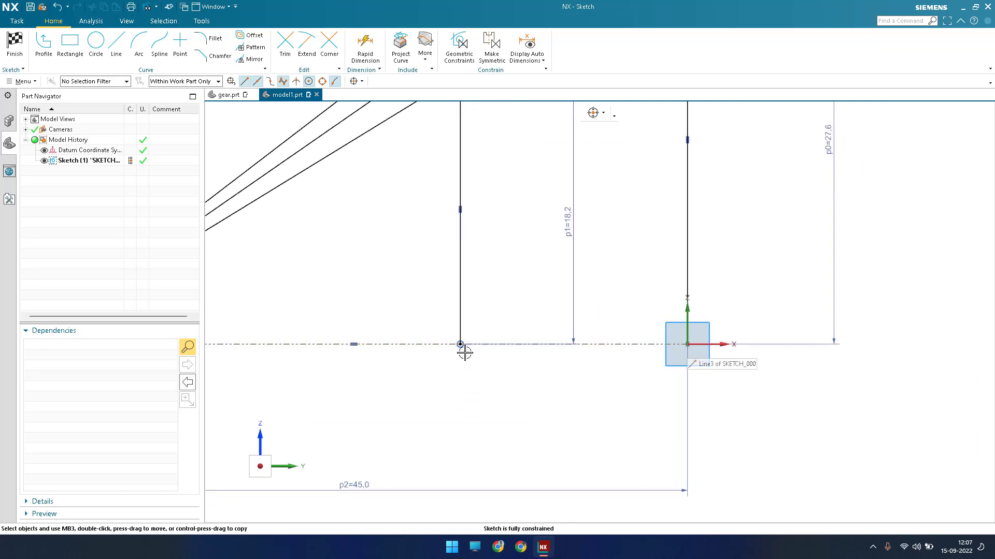
{"action": "key", "text": "l"}
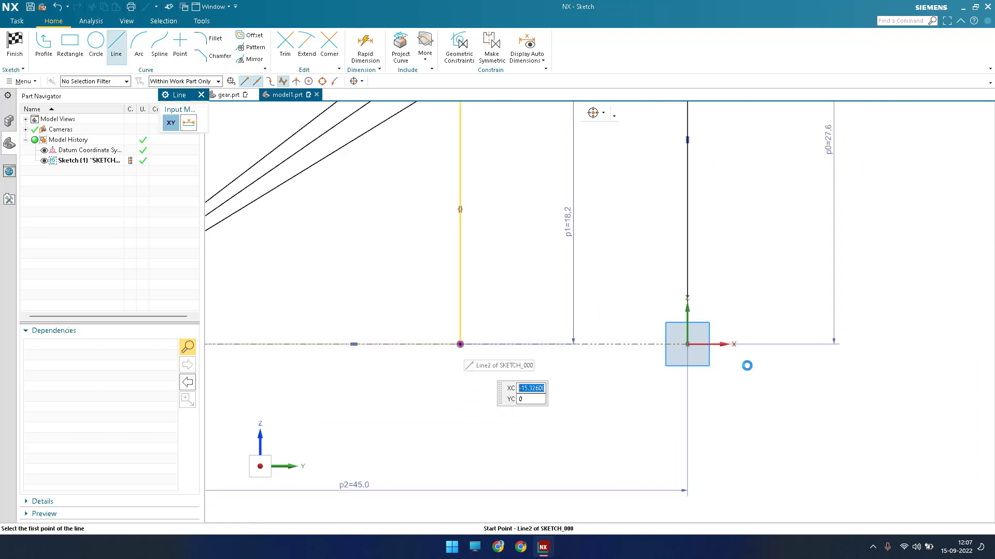
{"action": "key", "text": "Return"}
{"action": "left_click", "coordinate": [746, 345]}
{"action": "key", "text": "Escape"}
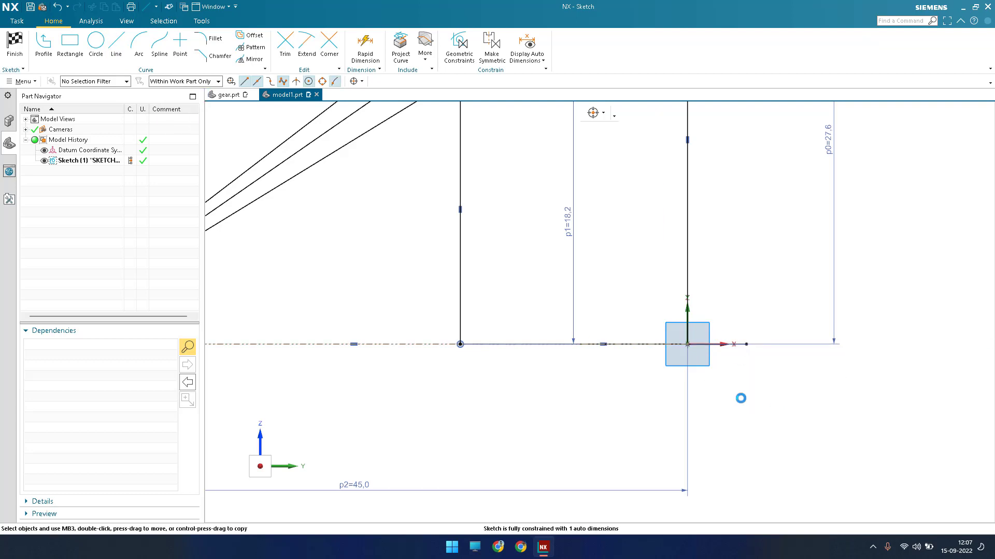
Trim the part of the new horizontal line that extends beyond the sketch origin.
{"action": "key", "text": "t"}
{"action": "left_click", "coordinate": [722, 344]}
{"action": "key", "text": "Escape"}
{"action": "scroll", "coordinate": [739, 408], "scroll_direction": "down", "scroll_amount": 5}
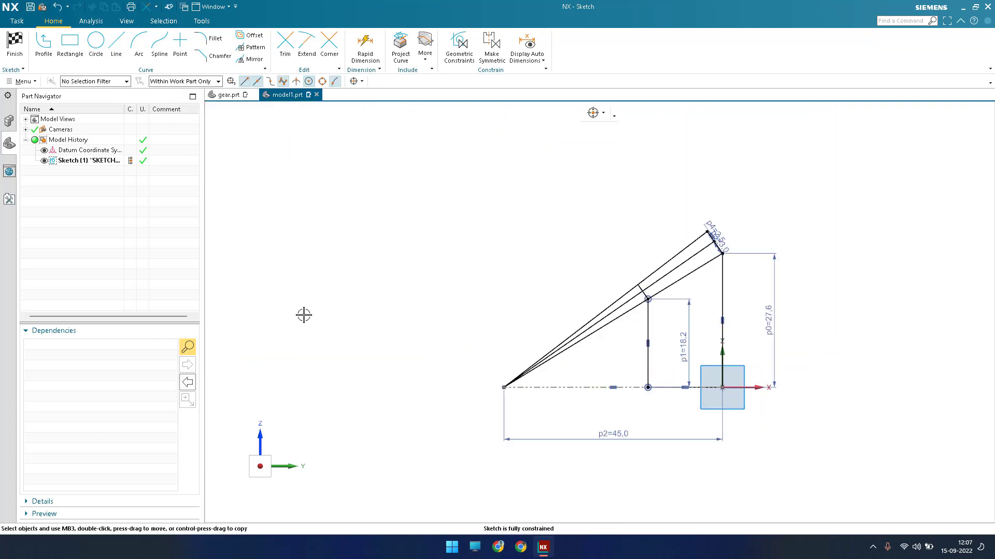
Finish the sketch and return to modeling.
{"action": "key", "text": "ctrl+q"}
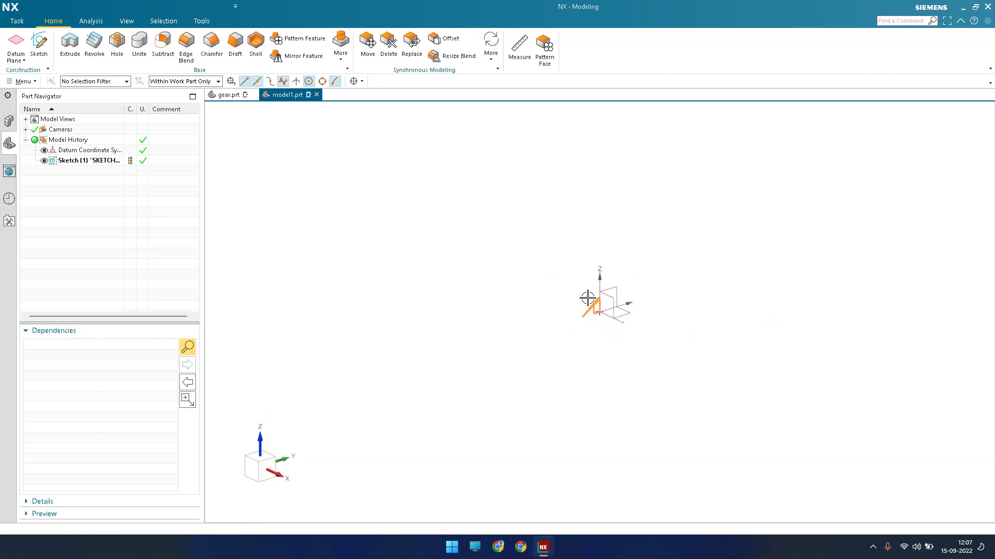
{"action": "mouse_move", "coordinate": [587, 298]}
{"action": "middle_mouse_down"}
{"action": "mouse_move", "coordinate": [567, 287]}
{"action": "mouse_move", "coordinate": [548, 308]}
{"action": "mouse_move", "coordinate": [622, 318]}
{"action": "middle_mouse_up"}
{"action": "key", "text": "Escape"}
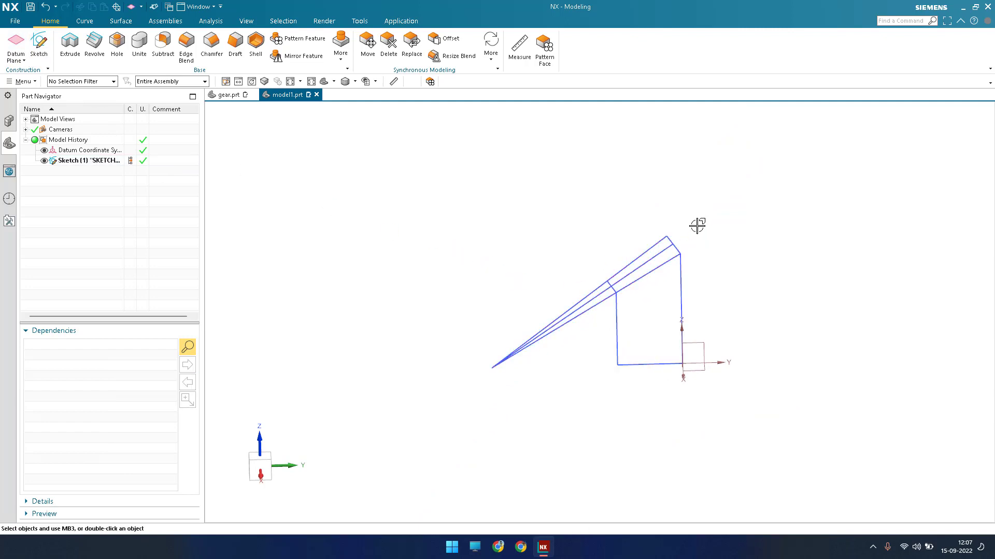
Create a datum plane on the middle slanted line, normal to its path, at its upper end with an arc length of 0 mm.
{"action": "scroll", "coordinate": [595, 311], "scroll_direction": "up", "scroll_amount": 5}
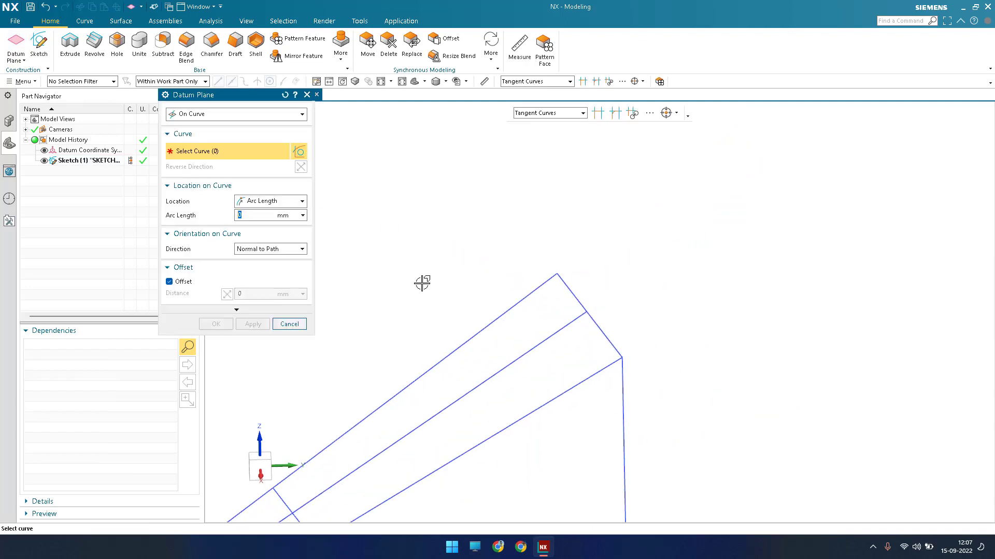
{"action": "left_click", "coordinate": [558, 336]}
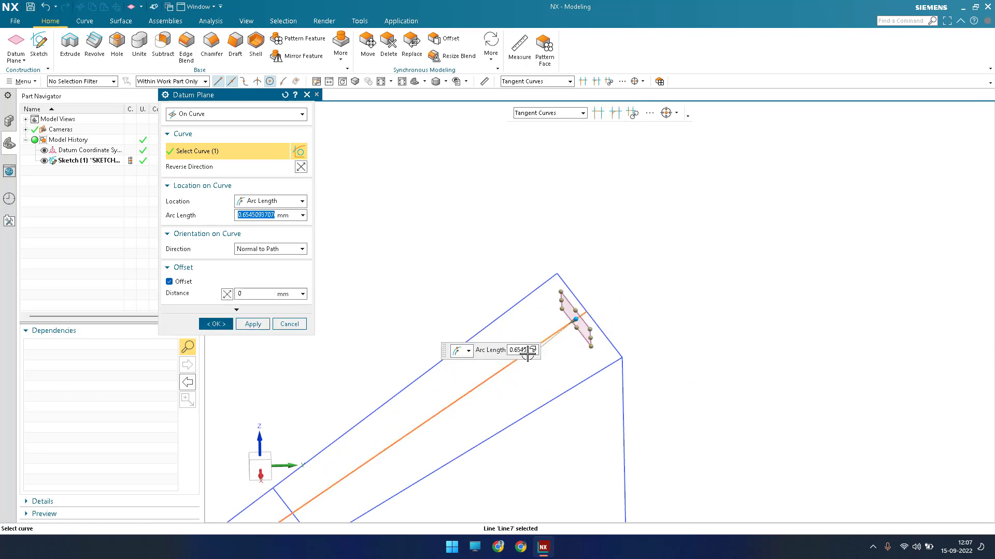
{"action": "scroll", "coordinate": [588, 306], "scroll_direction": "up", "scroll_amount": 3}
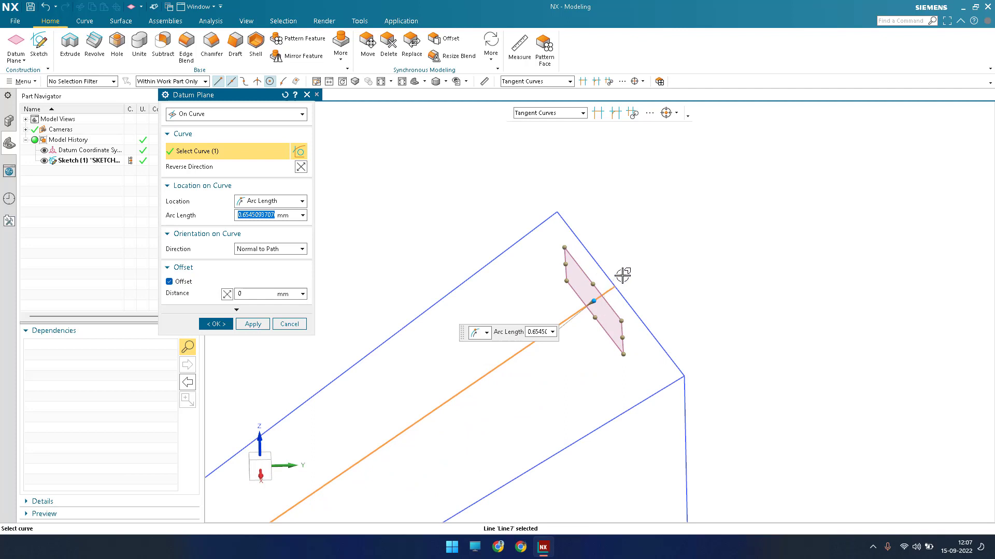
{"action": "scroll", "coordinate": [627, 266], "scroll_direction": "up", "scroll_amount": 3}
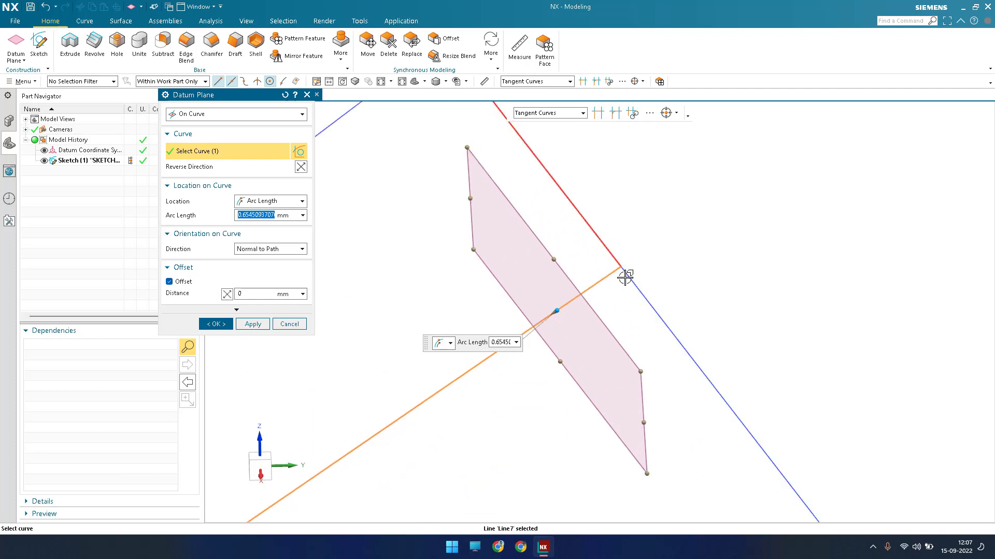
{"action": "scroll", "coordinate": [625, 277], "scroll_direction": "down", "scroll_amount": 3}
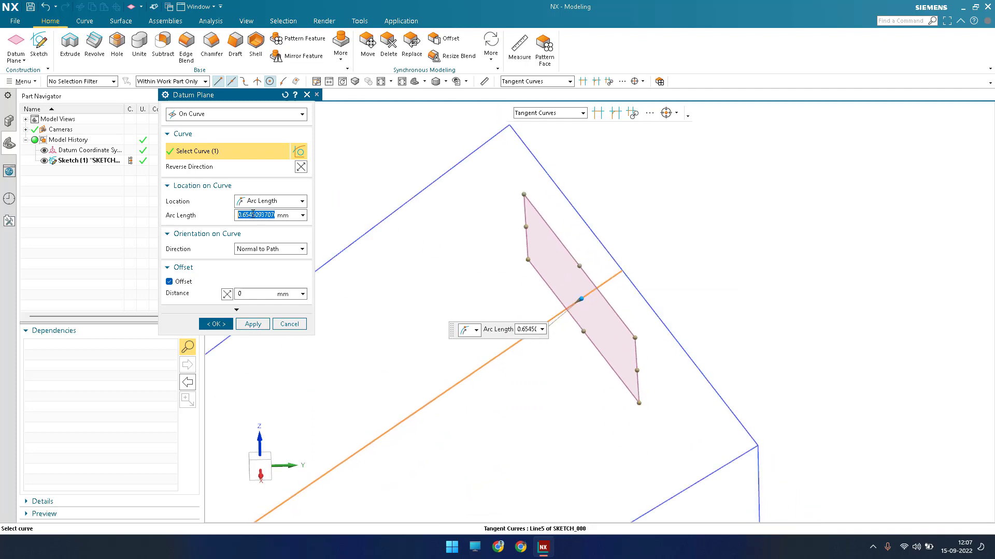
{"action": "key", "text": "Return"}
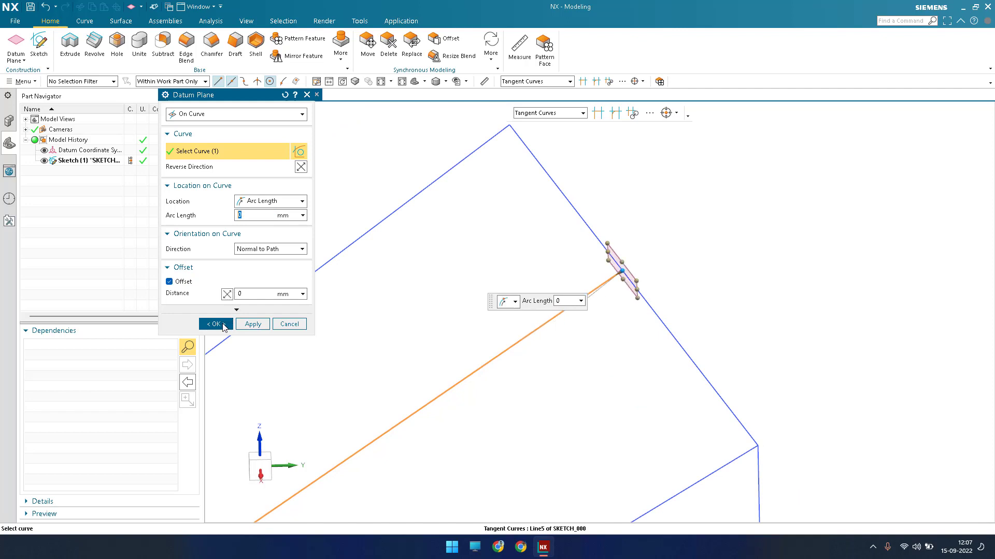
{"action": "middle_click", "coordinate": [535, 300]}
Start a new sketch with the New Plane method, using the datum plane at the middle slanted line's end as the sketch plane.
{"action": "middle_click_drag", "start_coordinate": [531, 293], "coordinate": [457, 360]}
{"action": "left_click", "coordinate": [456, 365]}
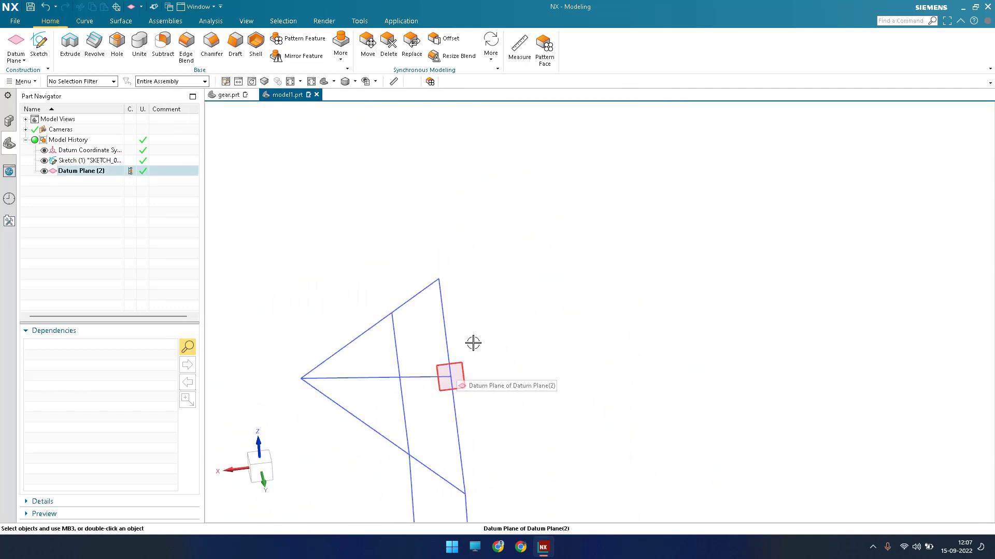
{"action": "key", "text": "Escape"}
{"action": "scroll", "coordinate": [481, 352], "scroll_direction": "up", "scroll_amount": 4}
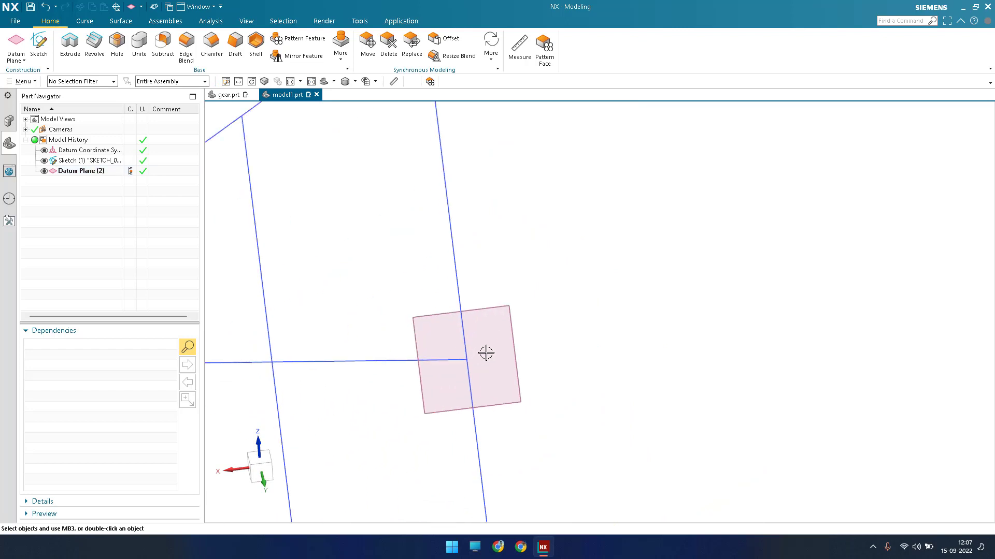
{"action": "scroll", "coordinate": [540, 287], "scroll_direction": "down", "scroll_amount": 3}
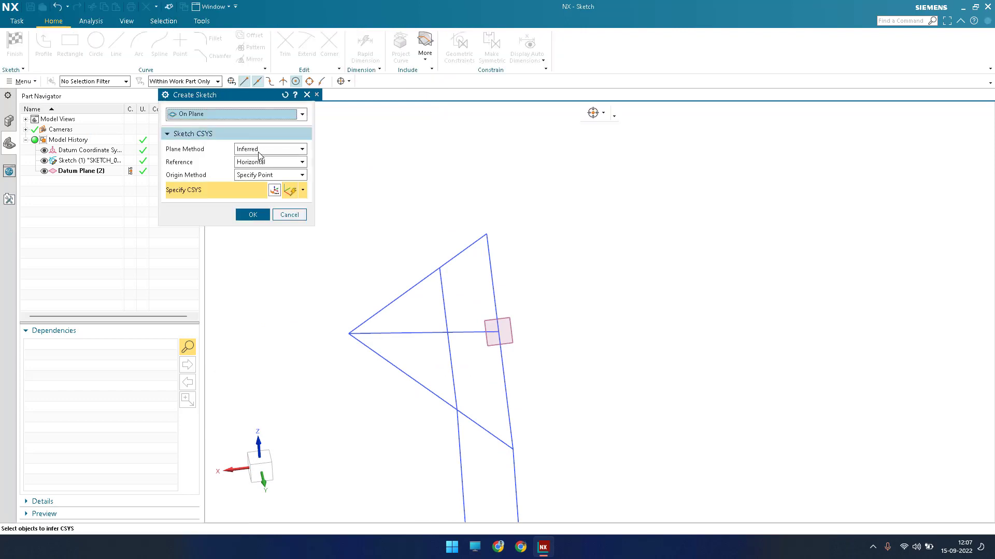
{"action": "scroll", "coordinate": [466, 328], "scroll_direction": "up", "scroll_amount": 4}
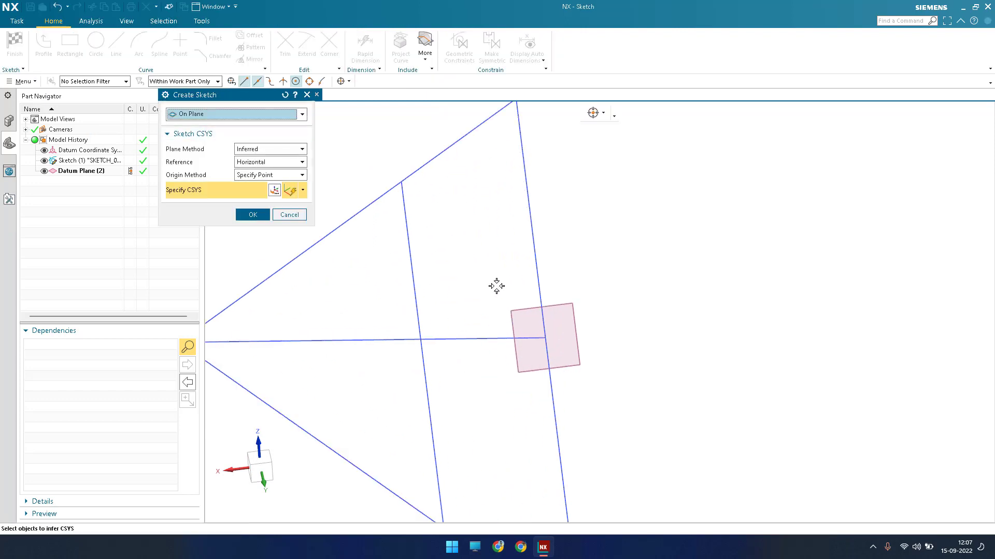
{"action": "scroll", "coordinate": [498, 285], "scroll_direction": "down", "scroll_amount": 4}
{"action": "scroll", "coordinate": [493, 337], "scroll_direction": "up", "scroll_amount": 3}
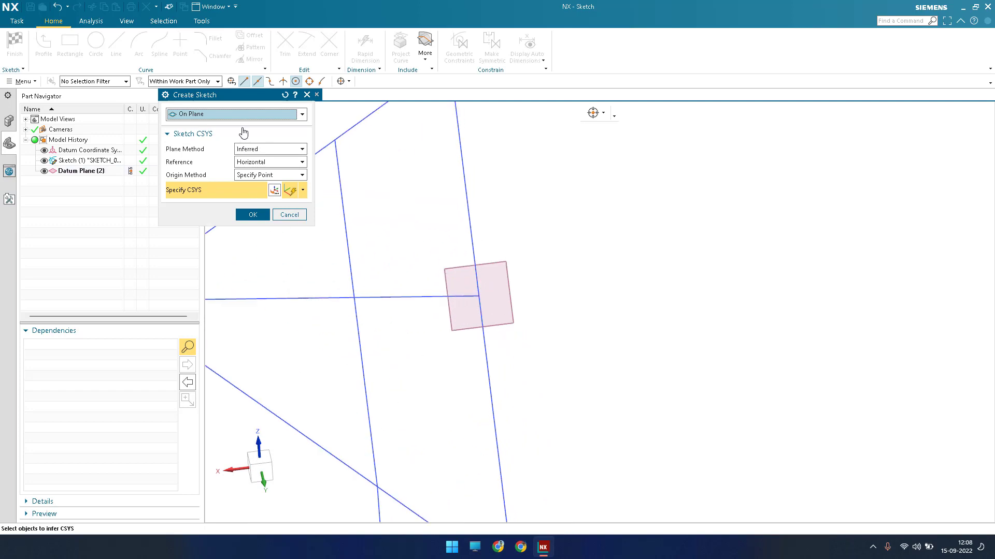
{"action": "left_click", "coordinate": [269, 148]}
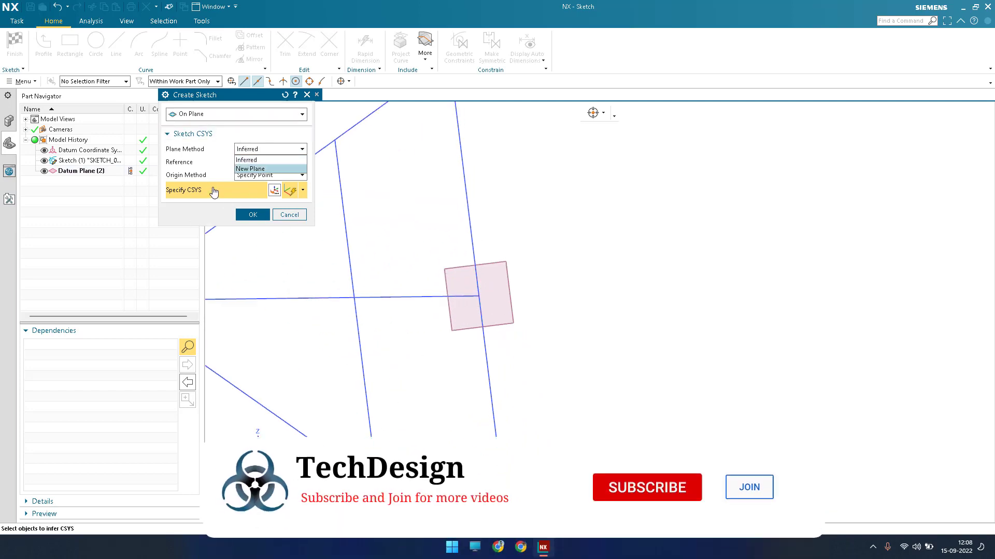
{"action": "left_click", "coordinate": [256, 169]}
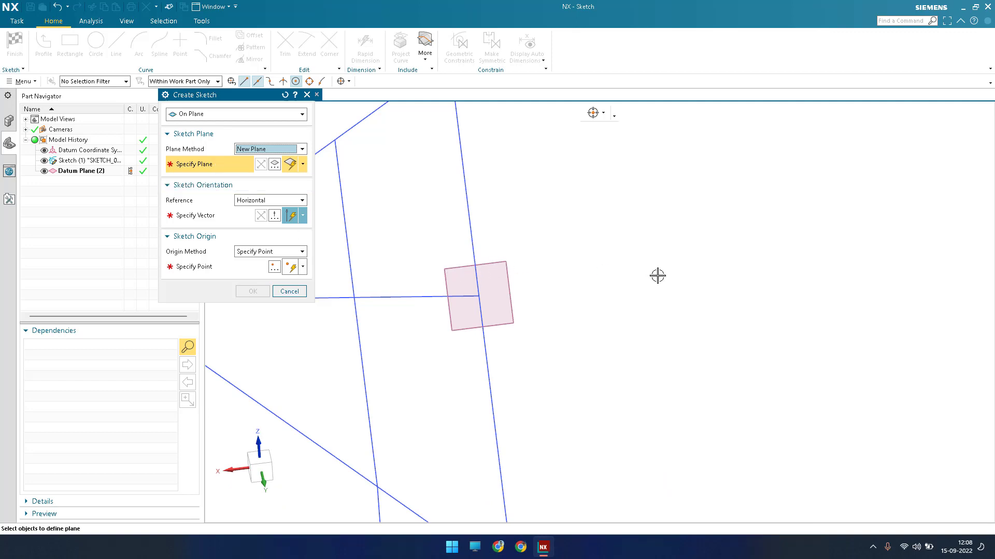
{"action": "left_click", "coordinate": [507, 290]}
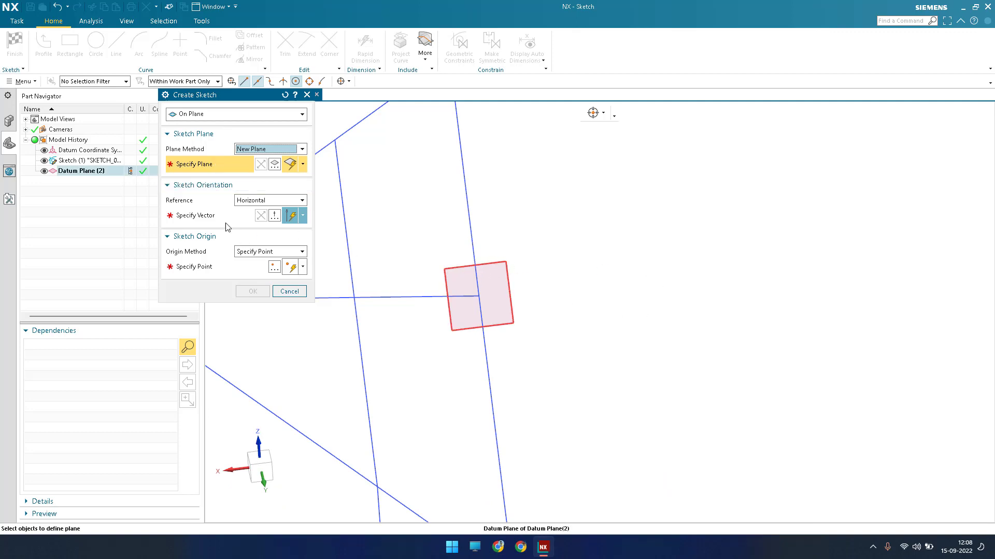
Create the sketch with its origin at the lower slanted line's outer end and its horizontal reference along negative X, and leave the Profile tool.
{"action": "left_click", "coordinate": [197, 267]}
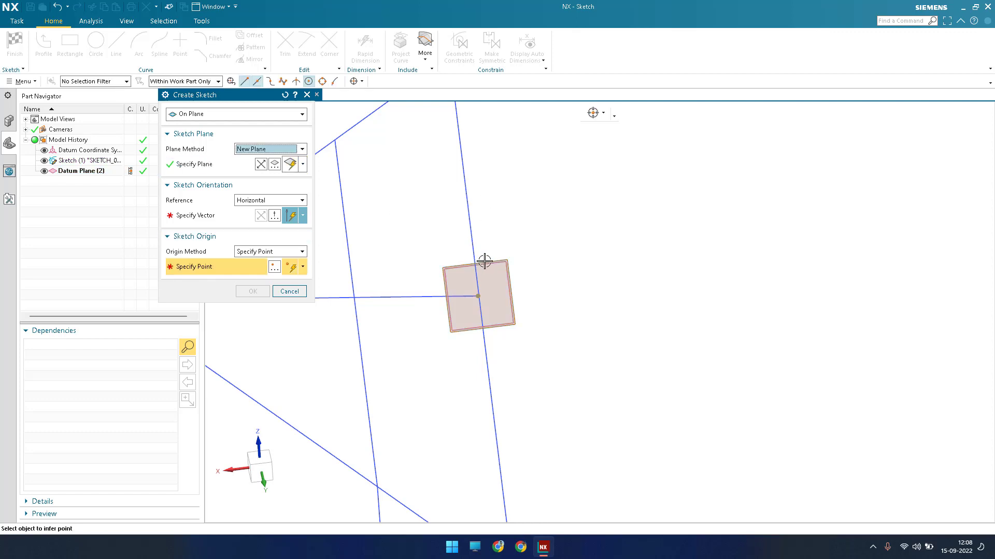
{"action": "scroll", "coordinate": [487, 251], "scroll_direction": "down", "scroll_amount": 2}
{"action": "scroll", "coordinate": [486, 254], "scroll_direction": "up", "scroll_amount": 3}
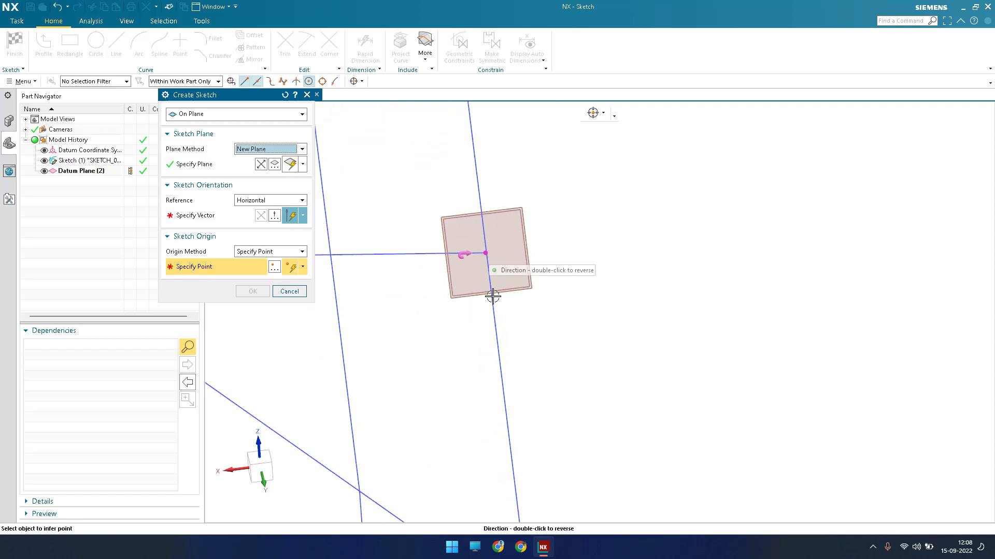
{"action": "scroll", "coordinate": [506, 403], "scroll_direction": "up", "scroll_amount": 3}
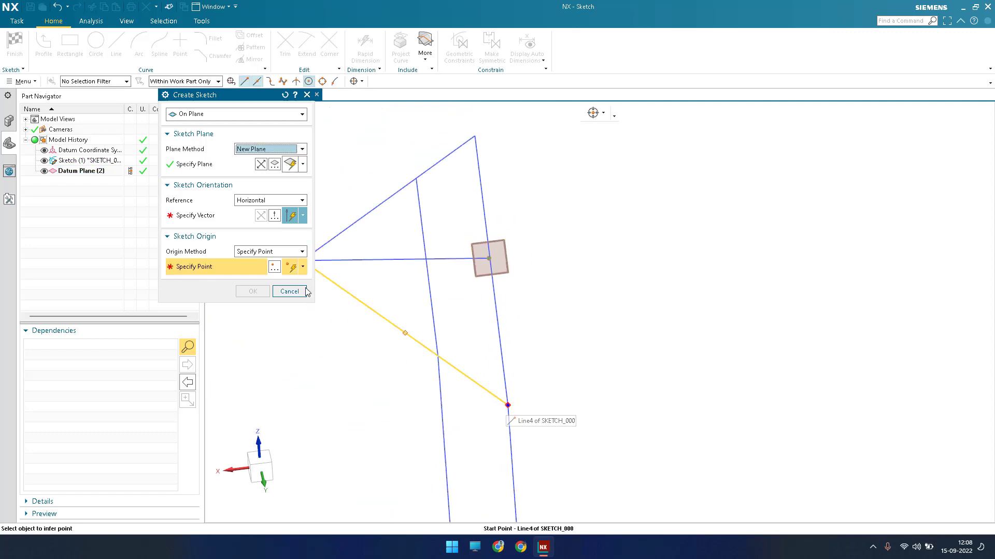
{"action": "left_click", "coordinate": [507, 405]}
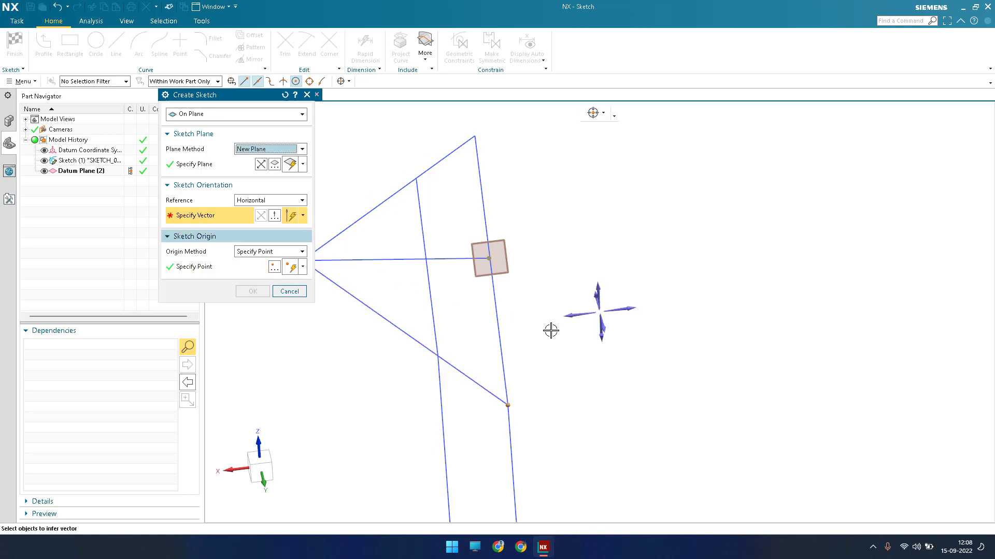
{"action": "left_click", "coordinate": [548, 411]}
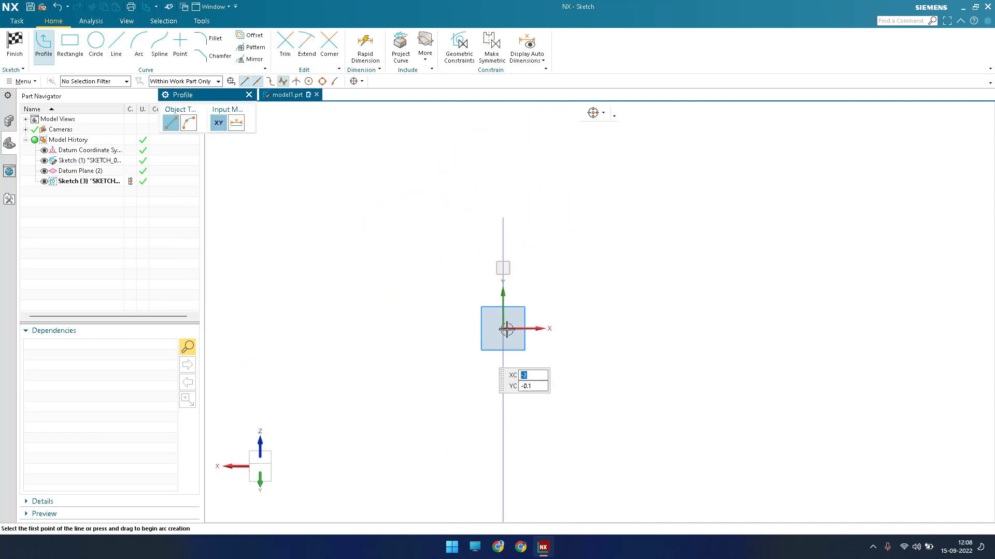
{"action": "mouse_move", "coordinate": [508, 329]}
{"action": "middle_mouse_down"}
{"action": "mouse_move", "coordinate": [653, 324]}
{"action": "mouse_move", "coordinate": [570, 324]}
{"action": "mouse_move", "coordinate": [752, 302]}
{"action": "middle_mouse_up"}
{"action": "scroll", "coordinate": [654, 324], "scroll_direction": "up", "scroll_amount": 6}
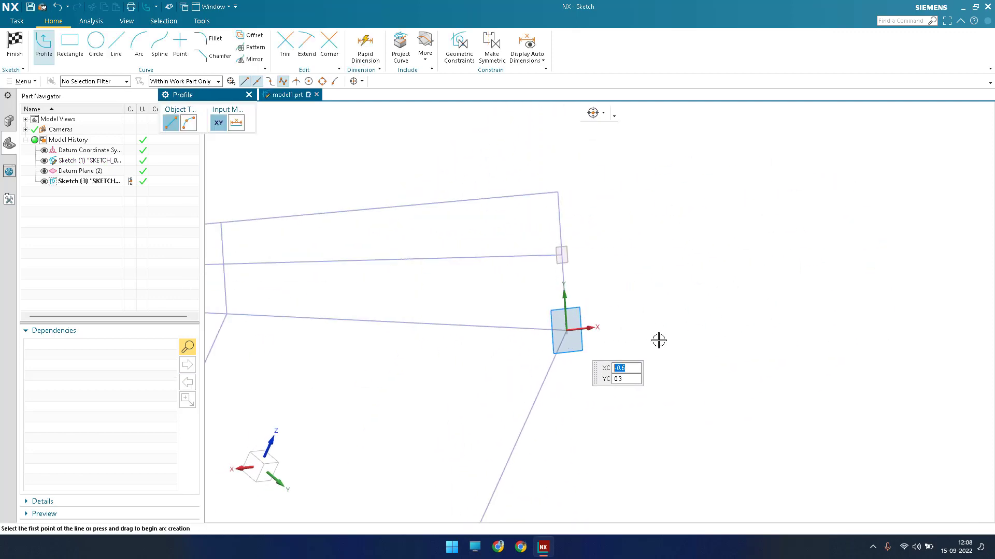
{"action": "key", "text": "shift+F8"}
{"action": "left_click", "coordinate": [249, 95]}
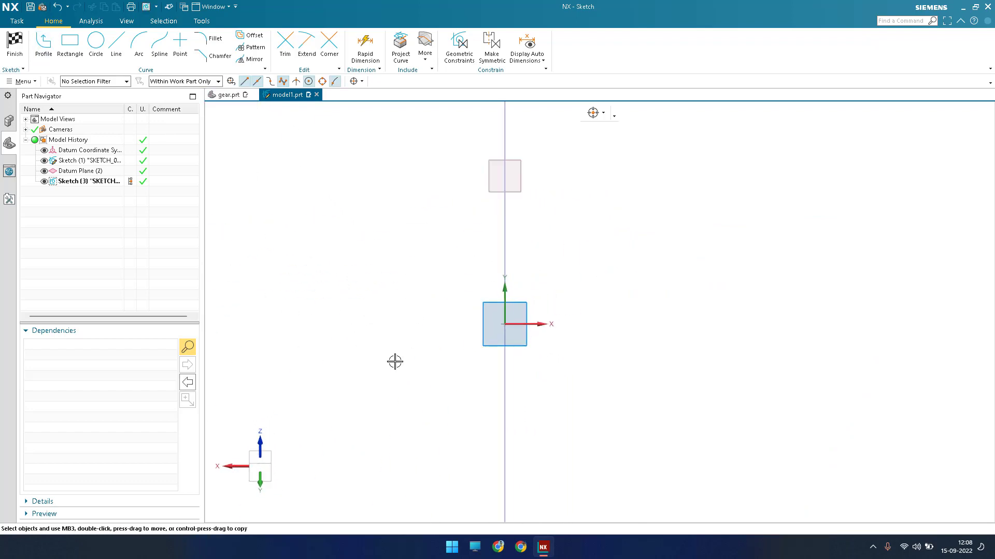
Draw two horizontal lines crossing the vertical axis: one about 3.1 mm long just below the origin, one about 6.1 mm long about 5.1 mm above it.
{"action": "scroll", "coordinate": [396, 361], "scroll_direction": "up", "scroll_amount": 3, "text": "shift"}
{"action": "scroll", "coordinate": [396, 361], "scroll_direction": "down", "scroll_amount": 2}
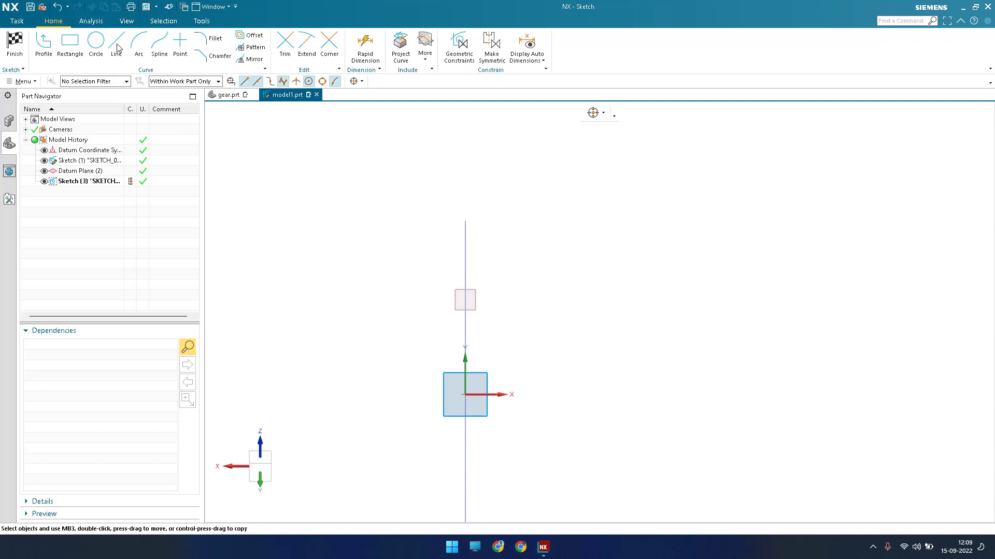
{"action": "key", "text": "l"}
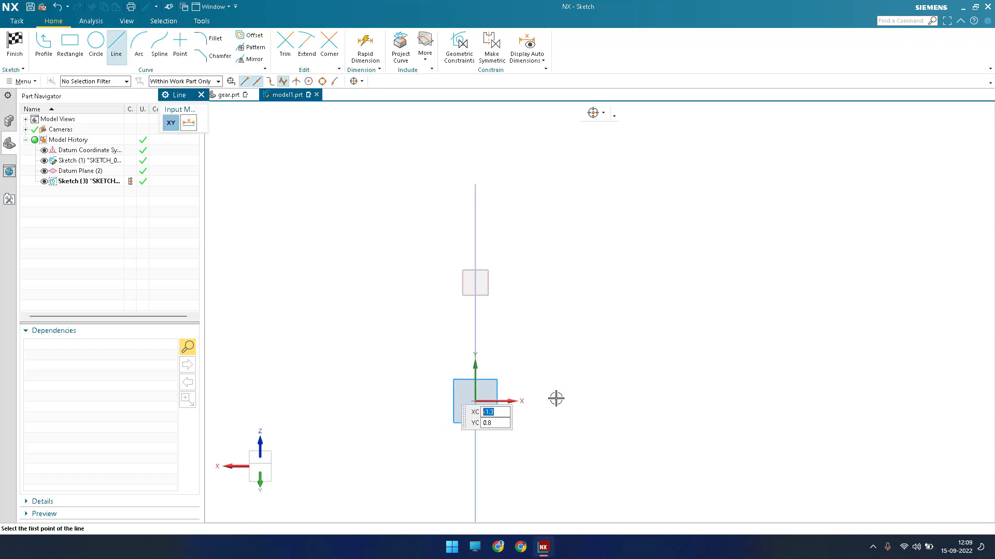
{"action": "scroll", "coordinate": [424, 369], "scroll_direction": "up", "scroll_amount": 1}
{"action": "left_click", "coordinate": [562, 406]}
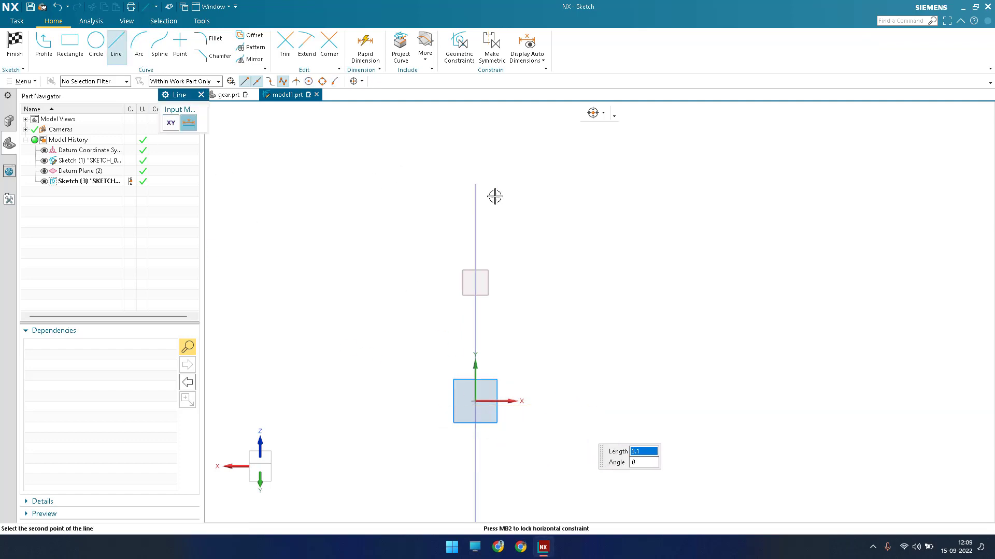
{"action": "key", "text": "Return"}
{"action": "left_click", "coordinate": [384, 200]}
{"action": "left_click", "coordinate": [625, 200]}
{"action": "key", "text": "Escape"}
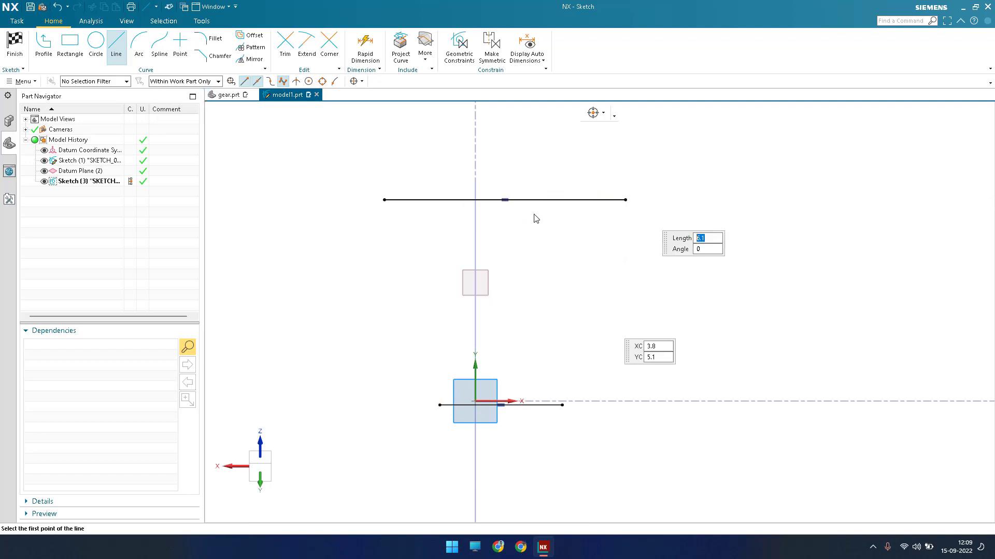
Apply a vertical alignment constraint between the midpoints of the upper and lower horizontal lines.
{"action": "key", "text": "c"}
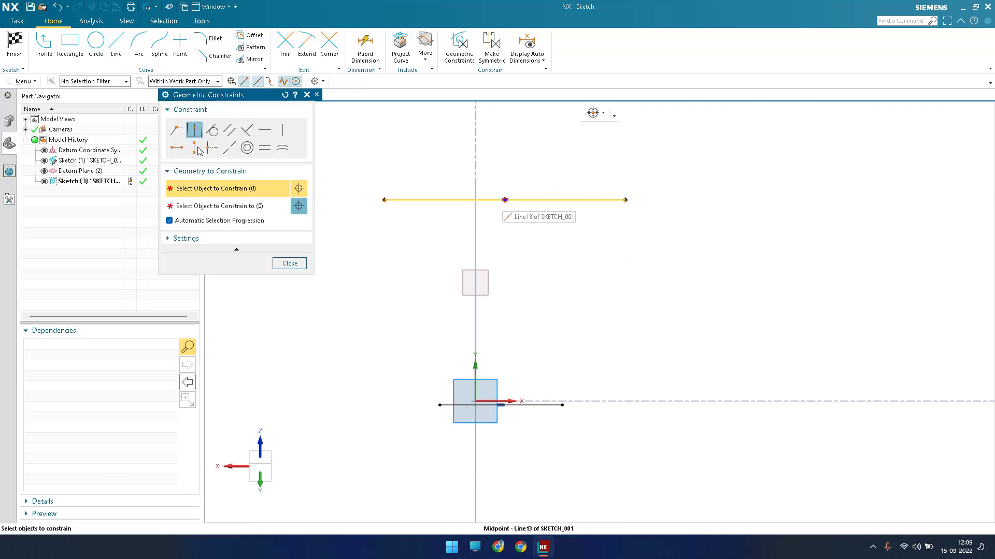
{"action": "left_click", "coordinate": [194, 147]}
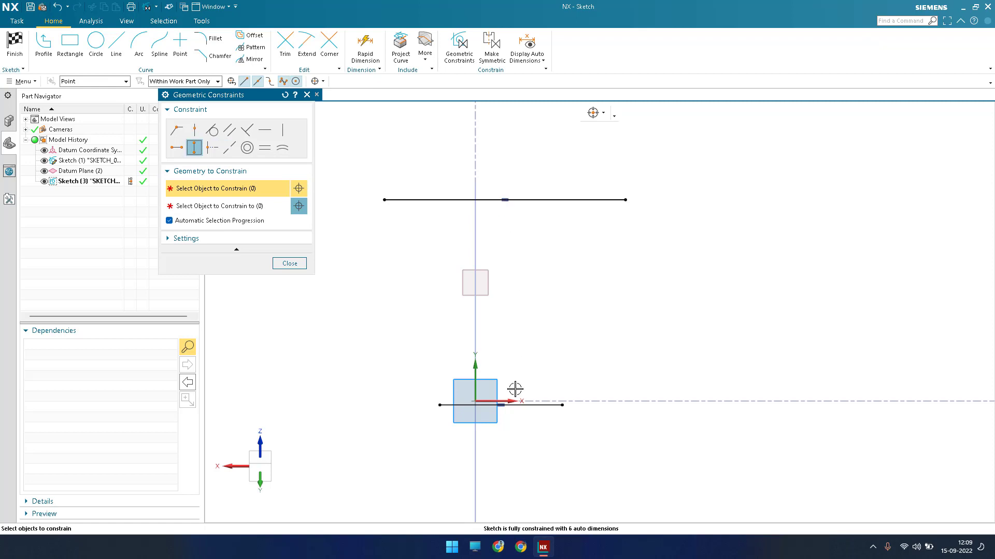
{"action": "left_click", "coordinate": [505, 200]}
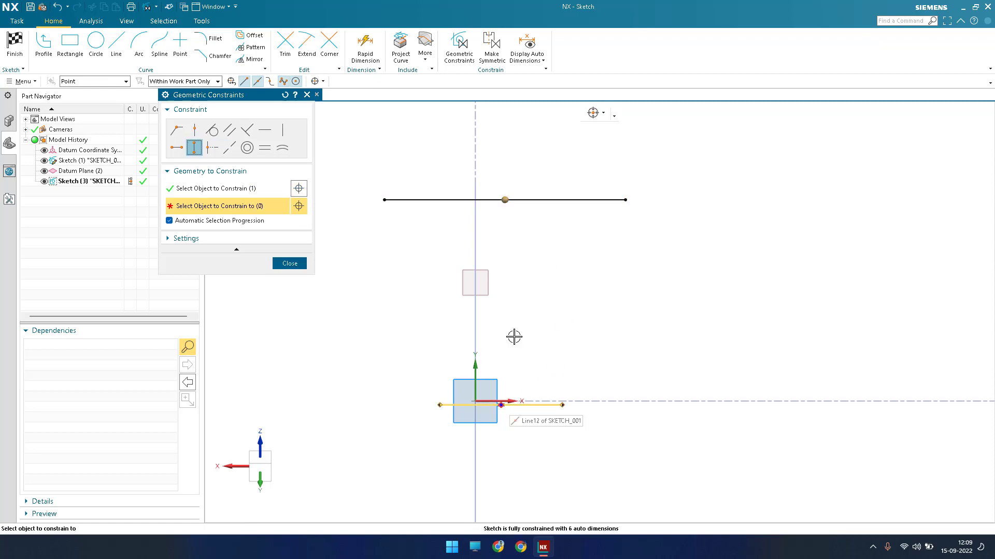
{"action": "left_click", "coordinate": [502, 405]}
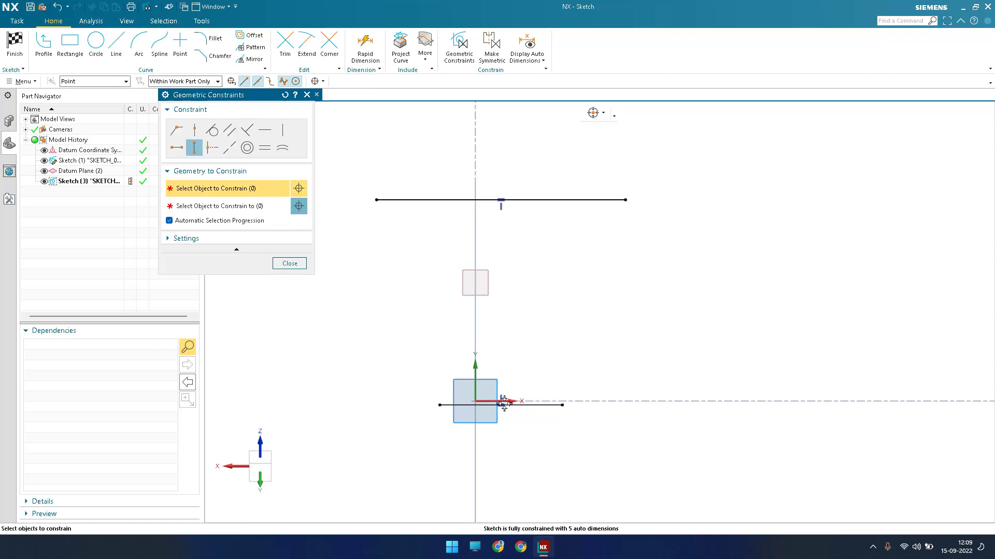
Constrain the lower line's midpoint to the sketch vertical axis and its right end point to the sketch horizontal axis.
{"action": "left_click", "coordinate": [473, 388]}
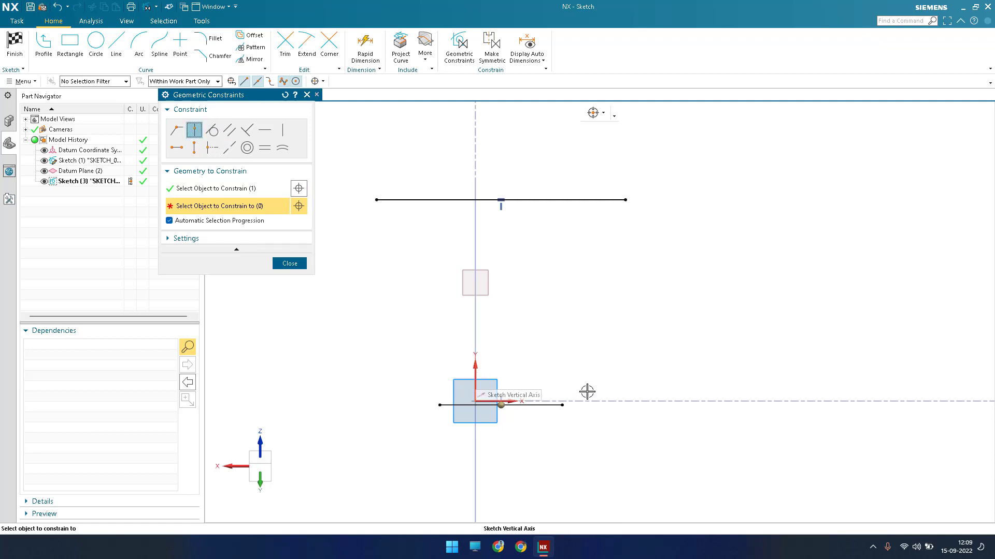
{"action": "scroll", "coordinate": [498, 420], "scroll_direction": "down", "scroll_amount": 1}
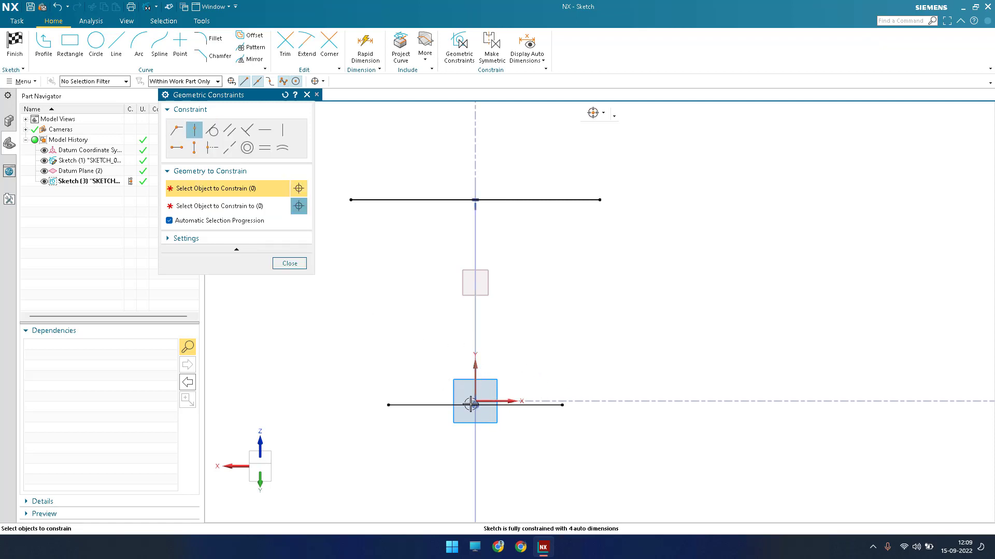
{"action": "left_click", "coordinate": [550, 411]}
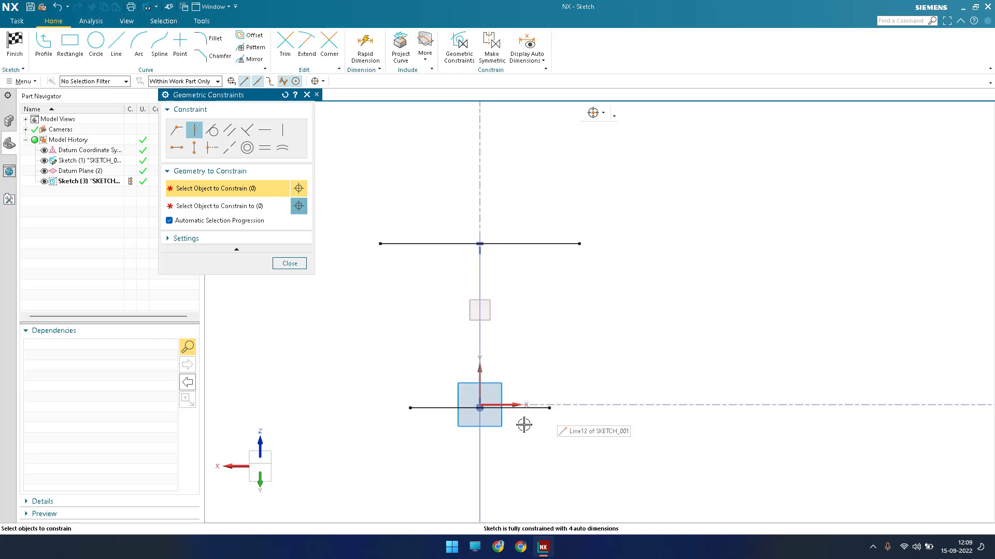
{"action": "scroll", "coordinate": [426, 365], "scroll_direction": "up", "scroll_amount": 5}
{"action": "left_click", "coordinate": [423, 364]}
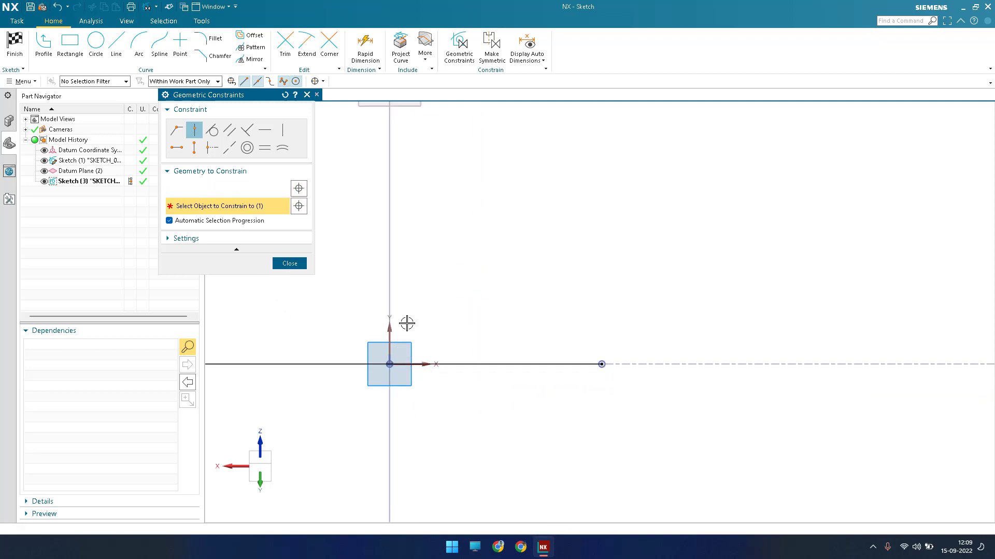
{"action": "middle_click", "coordinate": [537, 293]}
{"action": "scroll", "coordinate": [539, 327], "scroll_direction": "down", "scroll_amount": 5}
{"action": "middle_click_drag", "start_coordinate": [544, 296], "coordinate": [540, 321], "text": "shift"}
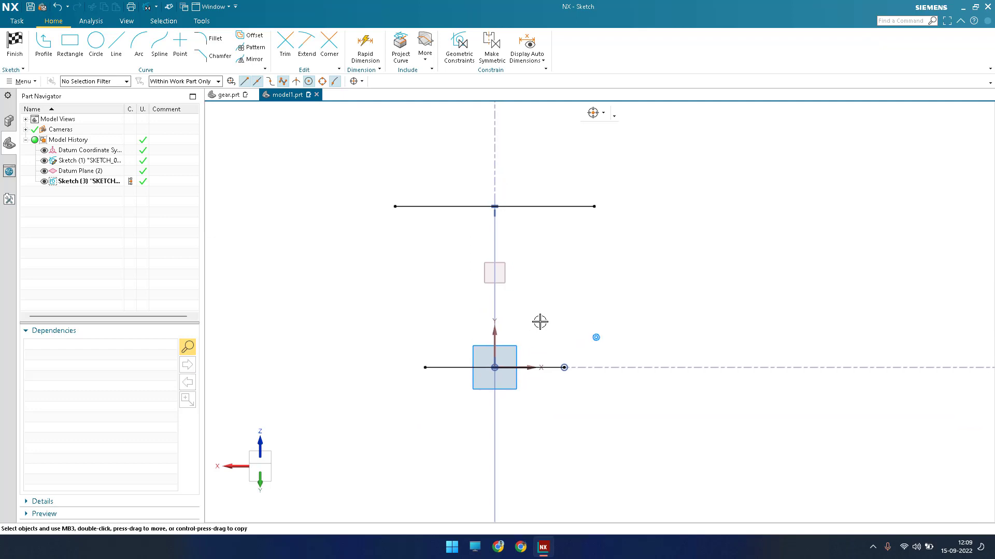
Dimension the vertical distance between the two horizontal lines and set it to 6 mm.
{"action": "scroll", "coordinate": [540, 322], "scroll_direction": "down", "scroll_amount": 2}
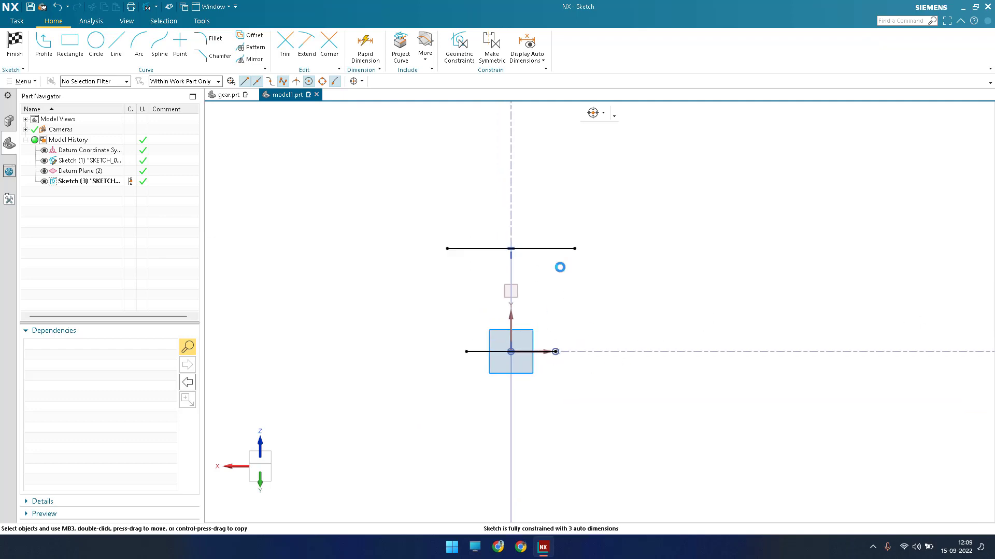
{"action": "key", "text": "d"}
{"action": "left_click", "coordinate": [560, 250]}
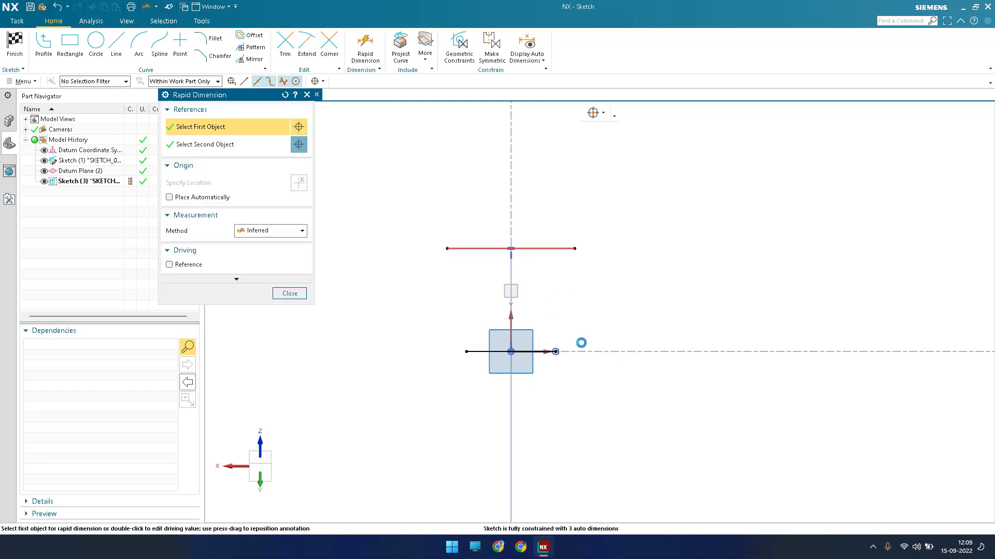
{"action": "left_click", "coordinate": [666, 296]}
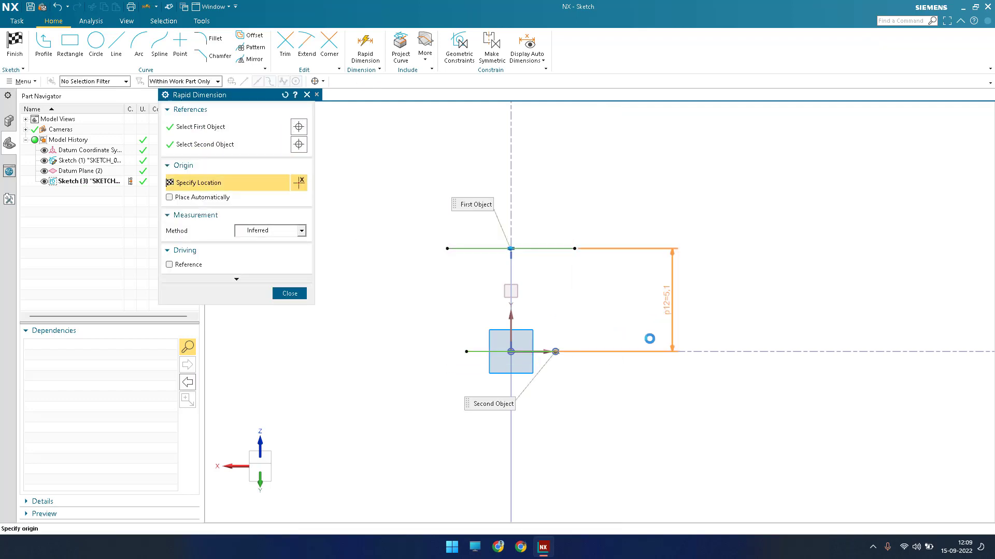
{"action": "type", "text": "6"}
{"action": "key", "text": "Return"}
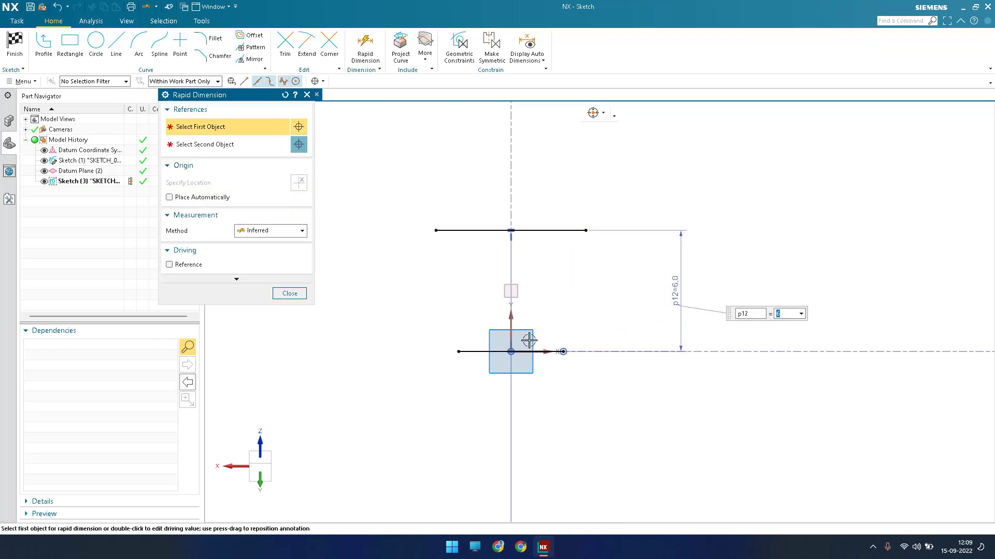
{"action": "key", "text": "Escape"}
Dimension the lower horizontal line's length and set it to 0.5 mm.
{"action": "scroll", "coordinate": [528, 340], "scroll_direction": "up", "scroll_amount": 2}
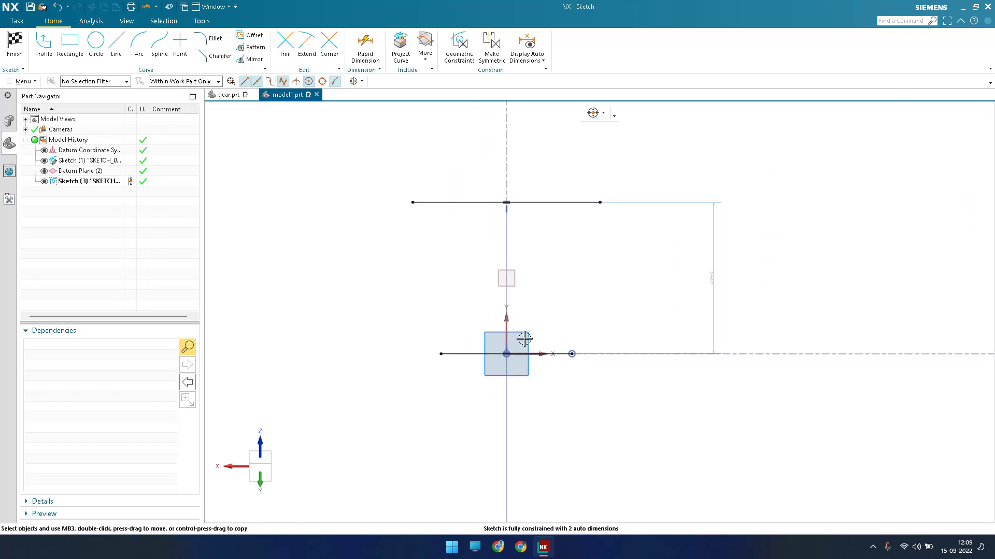
{"action": "scroll", "coordinate": [510, 362], "scroll_direction": "up", "scroll_amount": 1}
{"action": "scroll", "coordinate": [429, 324], "scroll_direction": "up", "scroll_amount": 3}
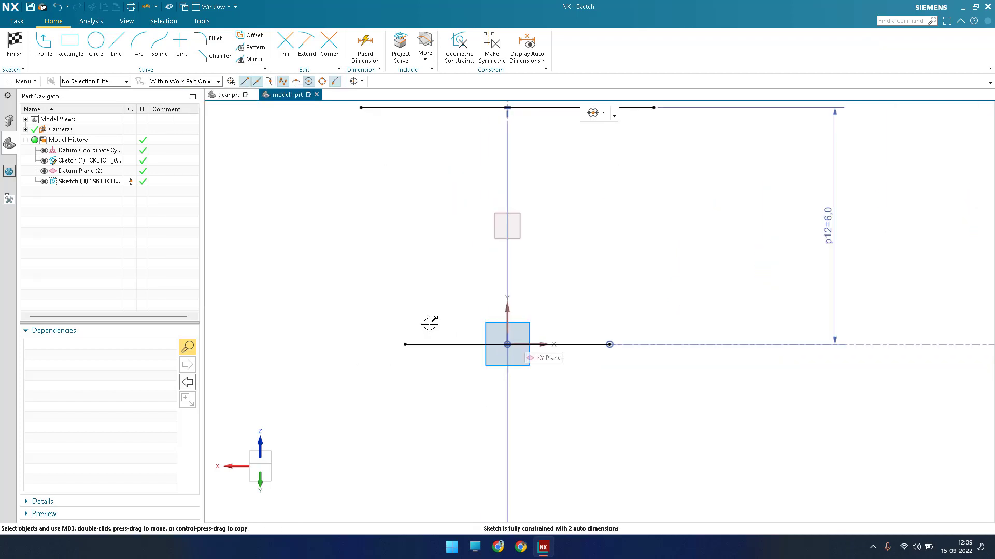
{"action": "double_click", "coordinate": [429, 320]}
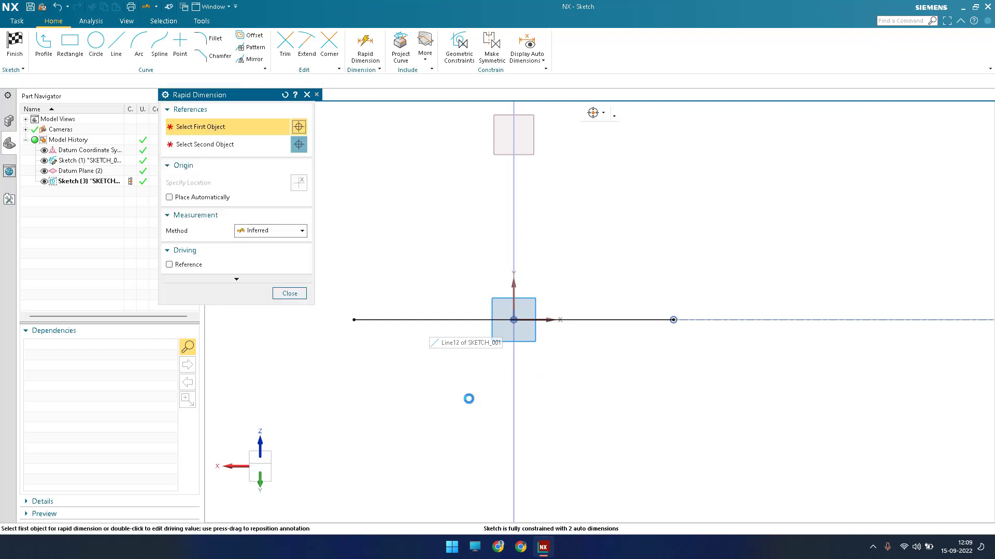
{"action": "left_click", "coordinate": [478, 424]}
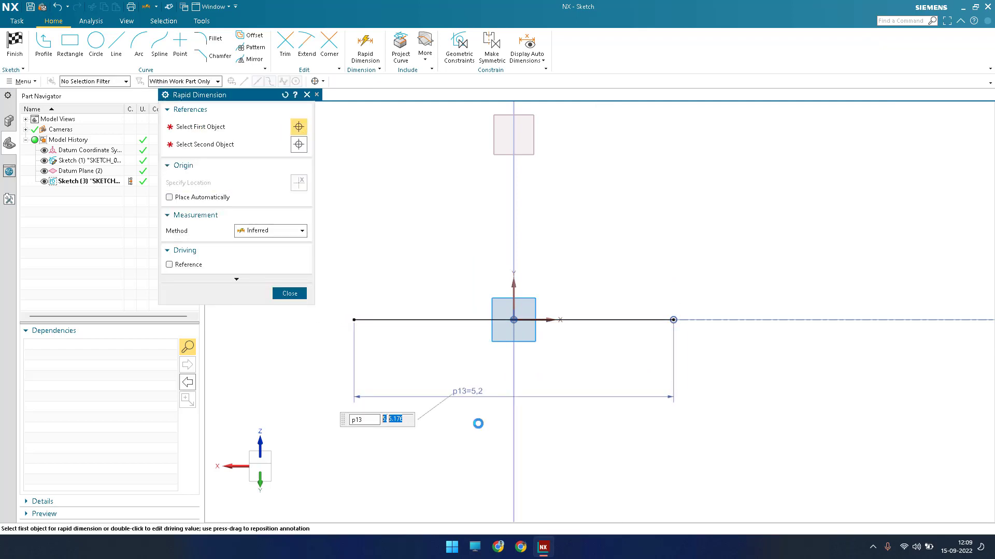
{"action": "type", "text": "0.5"}
{"action": "key", "text": "Return"}
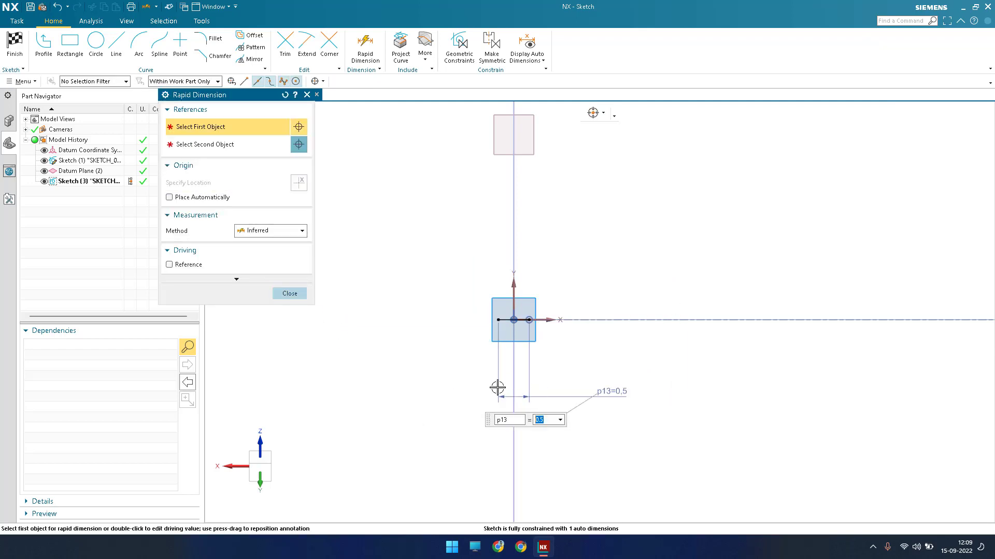
{"action": "key", "text": "Escape"}
Change the lower horizontal line's length dimension to 1 mm.
{"action": "scroll", "coordinate": [523, 385], "scroll_direction": "down", "scroll_amount": 2}
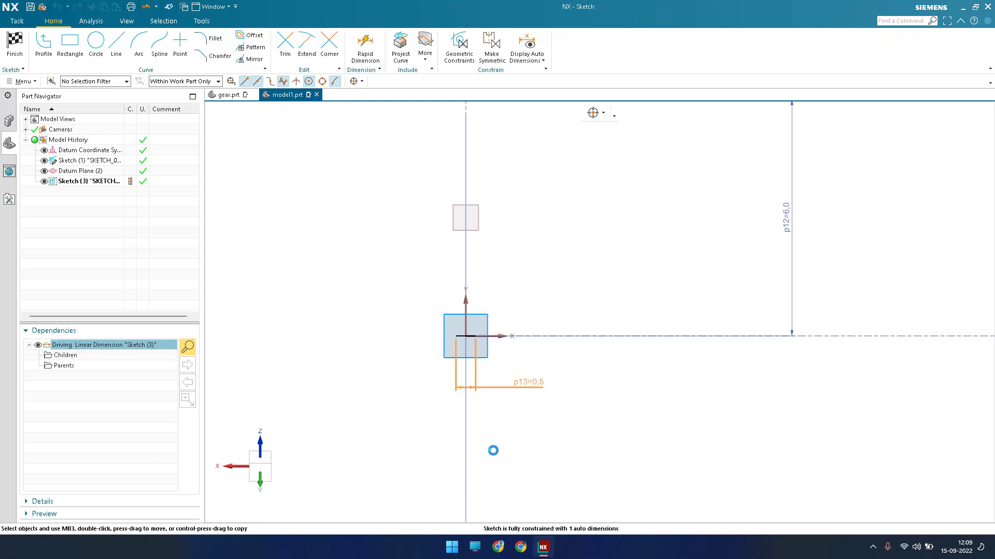
{"action": "type", "text": "1"}
{"action": "key", "text": "Return"}
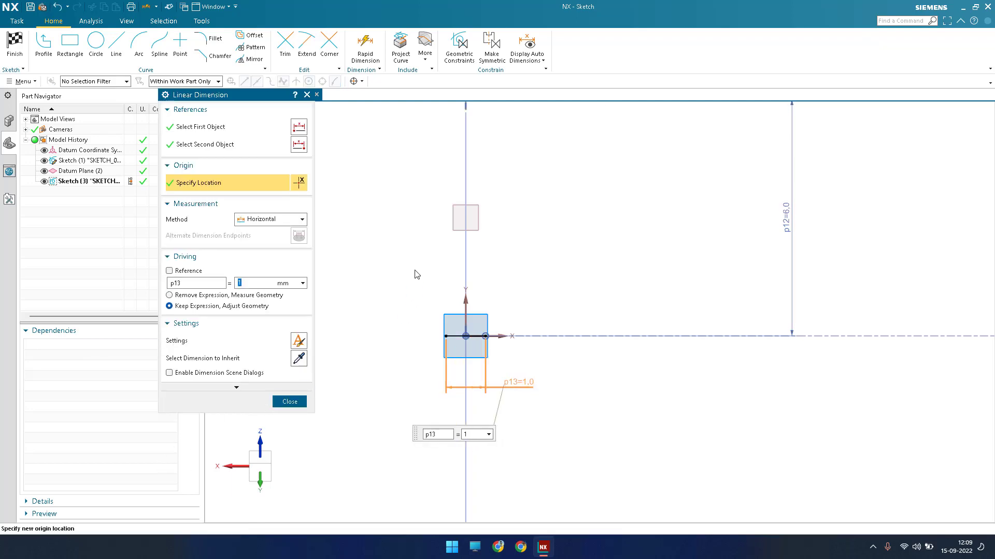
{"action": "middle_click", "coordinate": [398, 270]}
Draw an inward-curving three-point arc of radius 9 mm joining the left ends of the lower and upper lines.
{"action": "scroll", "coordinate": [417, 306], "scroll_direction": "down", "scroll_amount": 3}
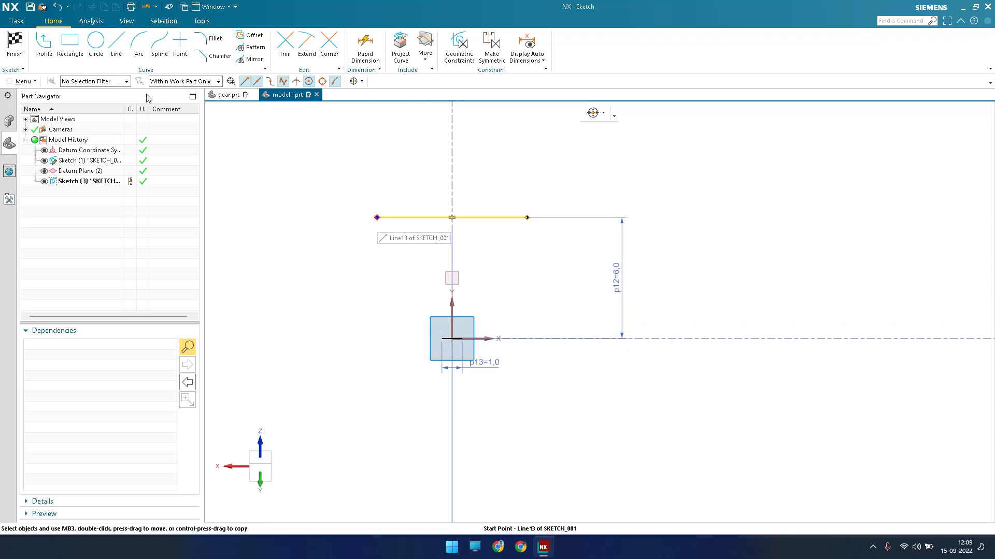
{"action": "left_click", "coordinate": [136, 51]}
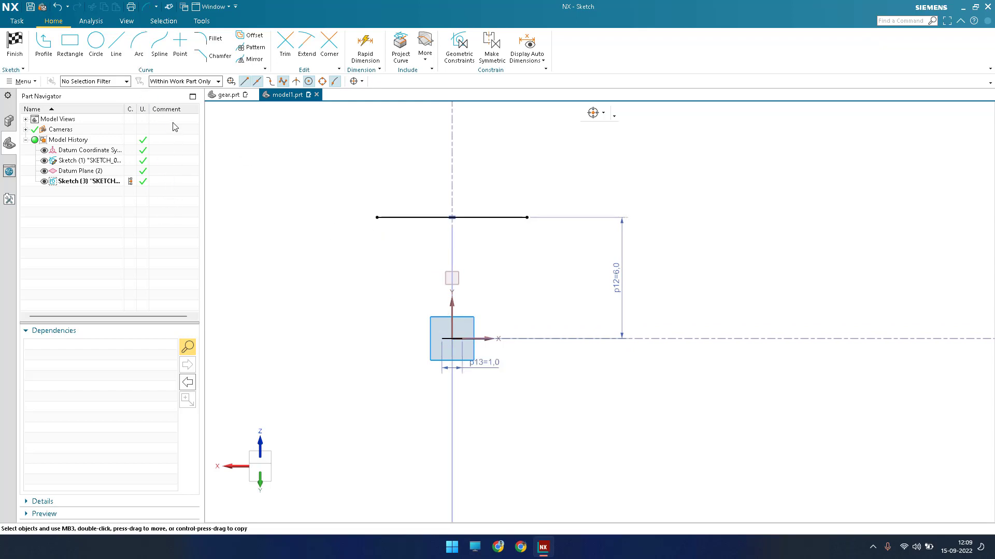
{"action": "left_click", "coordinate": [442, 338]}
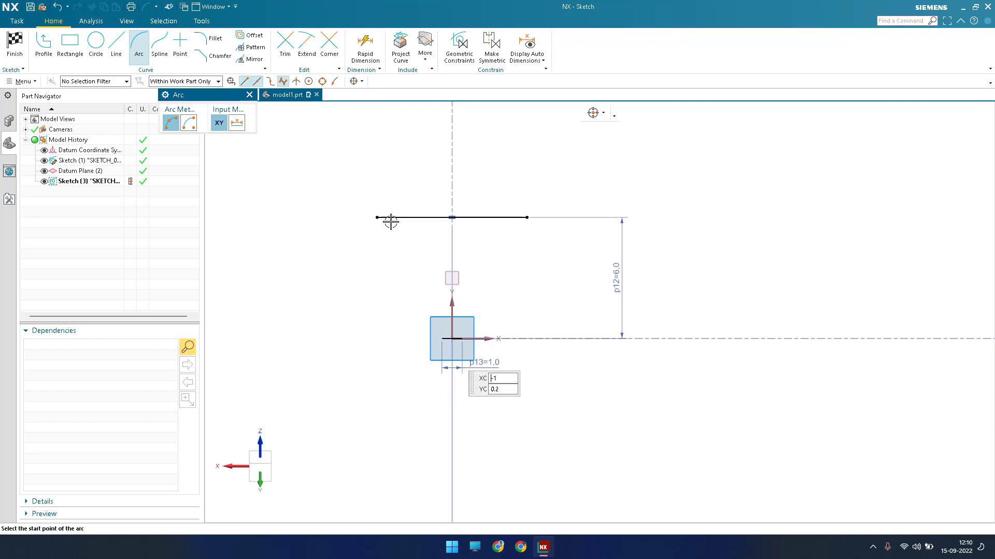
{"action": "left_click", "coordinate": [377, 217]}
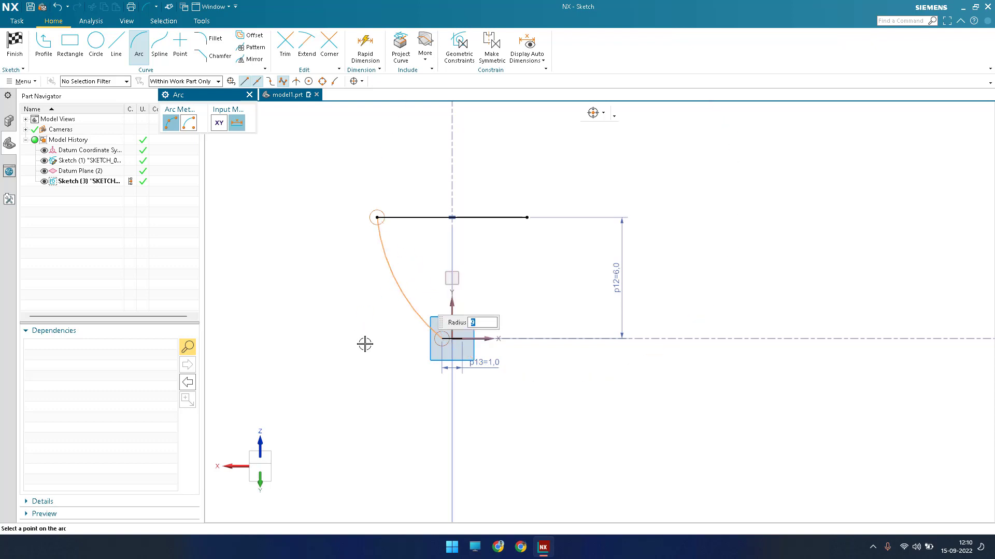
{"action": "left_click", "coordinate": [419, 288]}
{"action": "scroll", "coordinate": [419, 289], "scroll_direction": "up", "scroll_amount": 4}
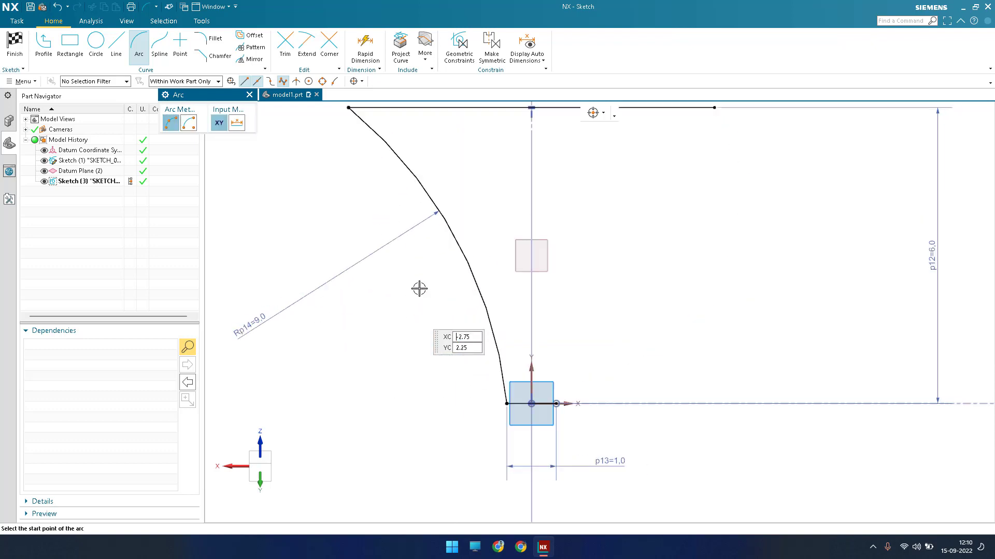
{"action": "scroll", "coordinate": [419, 289], "scroll_direction": "down", "scroll_amount": 2}
{"action": "key", "text": "Escape"}
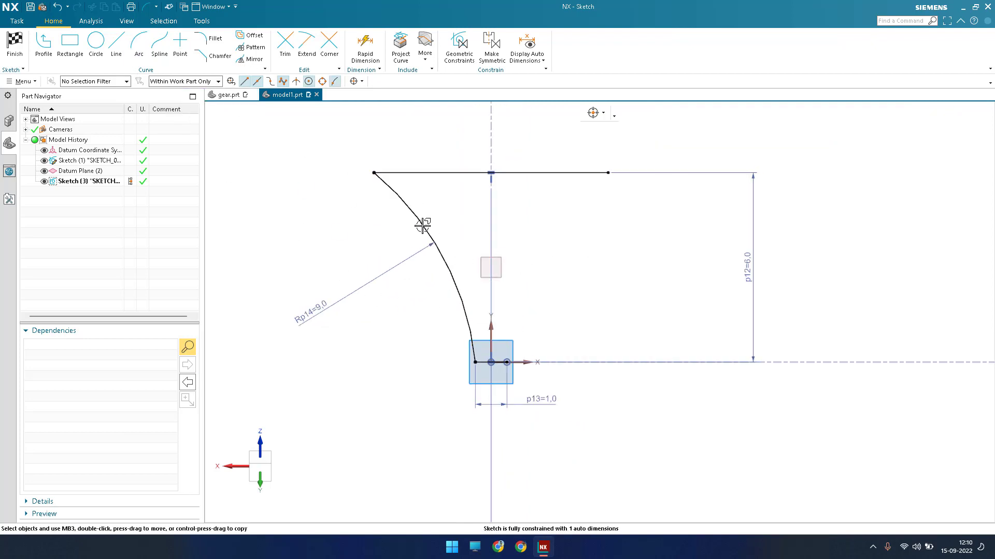
Mirror the connected arc and horizontal lines about the sketch vertical axis.
{"action": "left_click", "coordinate": [251, 59]}
{"action": "left_click", "coordinate": [466, 344]}
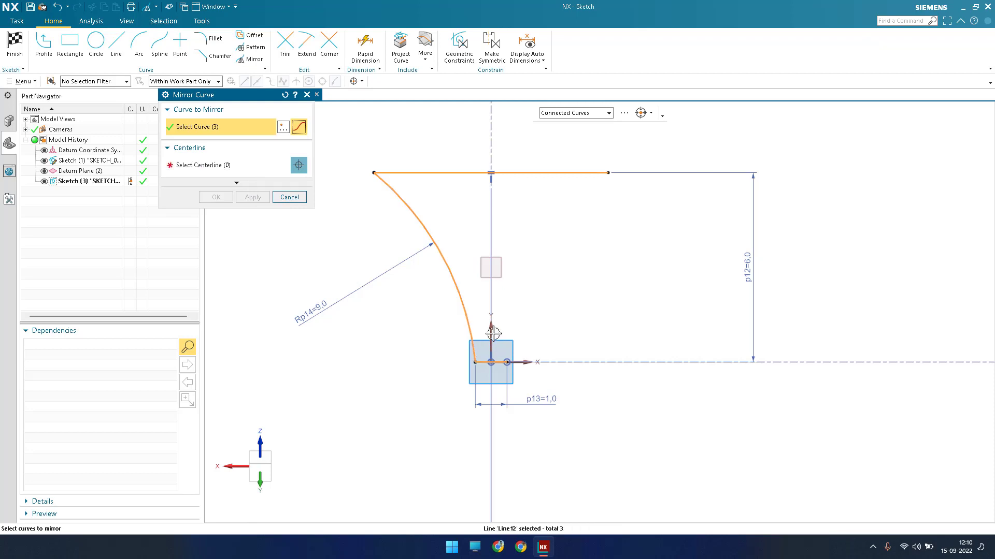
{"action": "middle_click", "coordinate": [493, 333]}
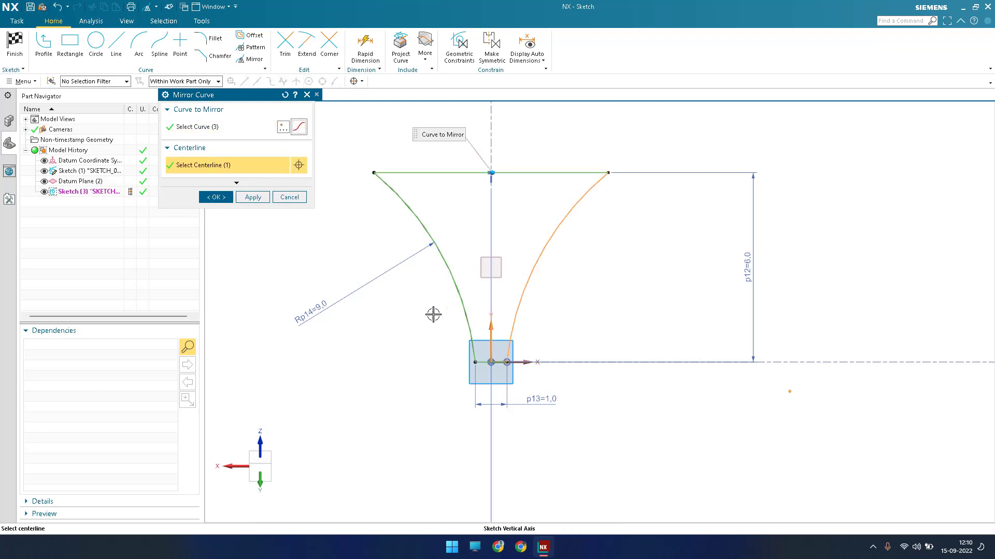
{"action": "middle_click", "coordinate": [536, 279]}
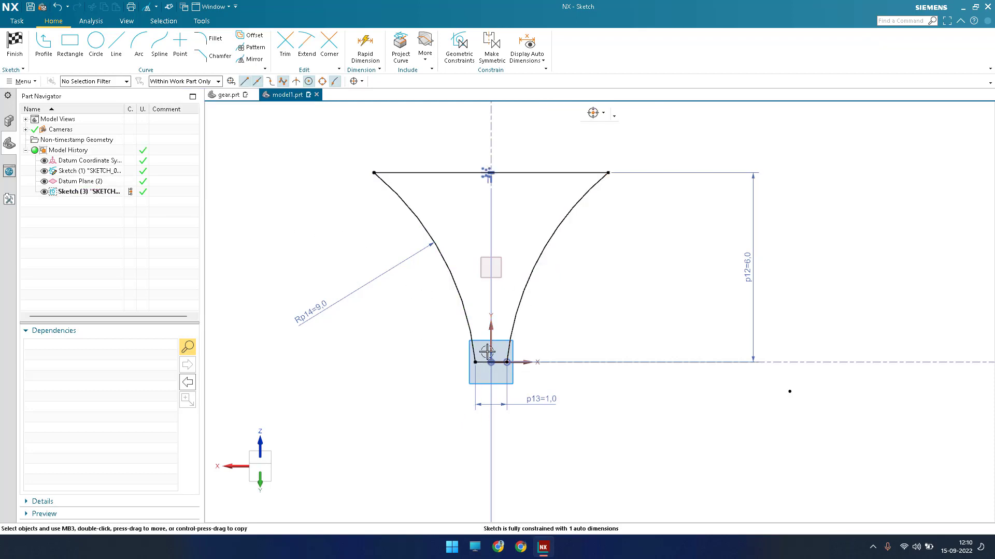
Delete the mirrored arc on the right side of the profile.
{"action": "scroll", "coordinate": [492, 363], "scroll_direction": "up", "scroll_amount": 4}
{"action": "scroll", "coordinate": [518, 337], "scroll_direction": "down", "scroll_amount": 3}
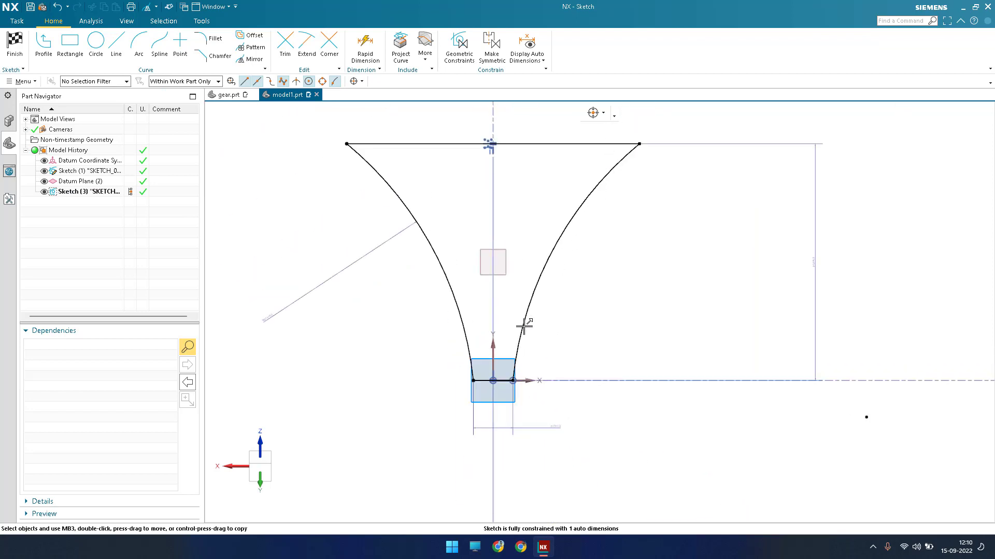
{"action": "left_click", "coordinate": [516, 352]}
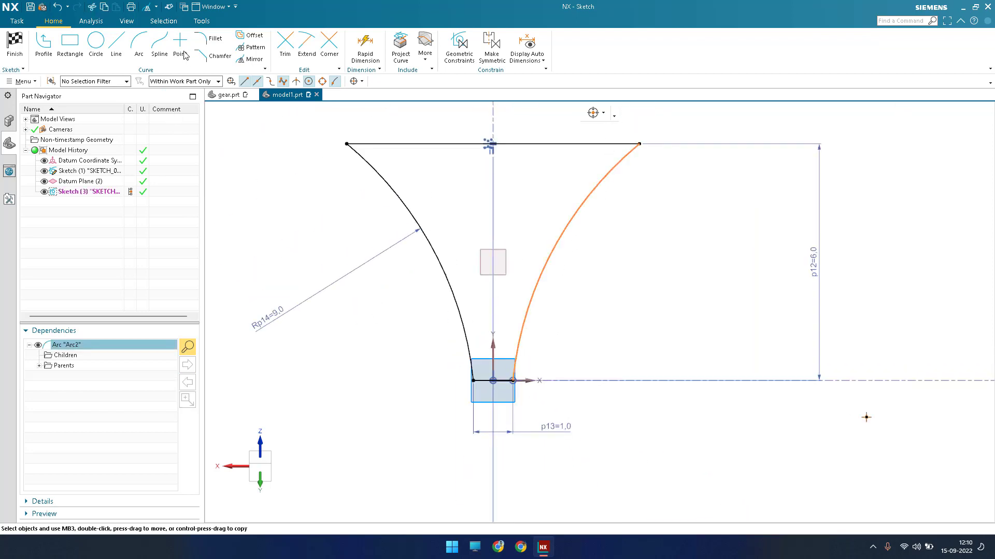
{"action": "key", "text": "Delete"}
Draw an inward-curving three-point arc of radius 9 mm joining the right ends of the lower and upper lines.
{"action": "left_click", "coordinate": [139, 46]}
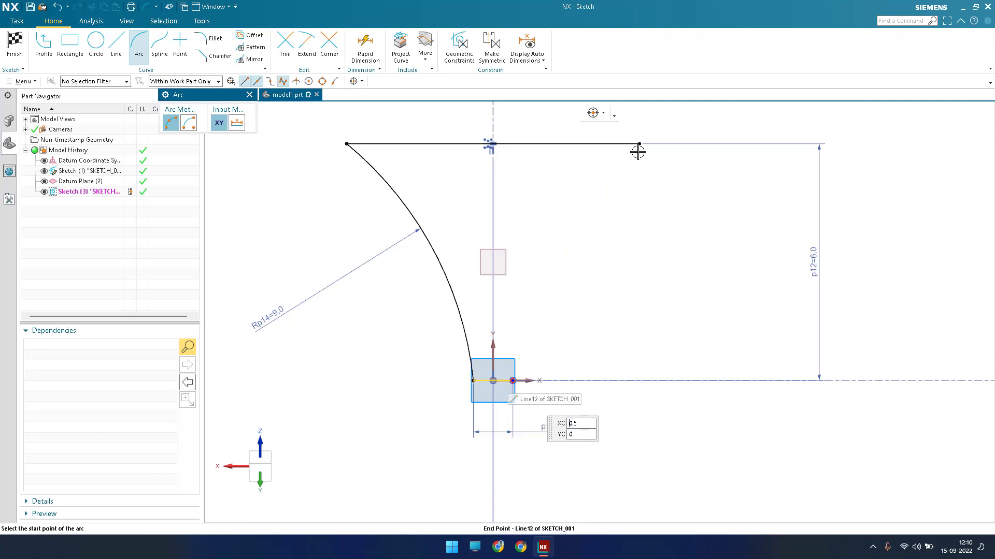
{"action": "left_click", "coordinate": [513, 380]}
{"action": "left_click", "coordinate": [589, 225]}
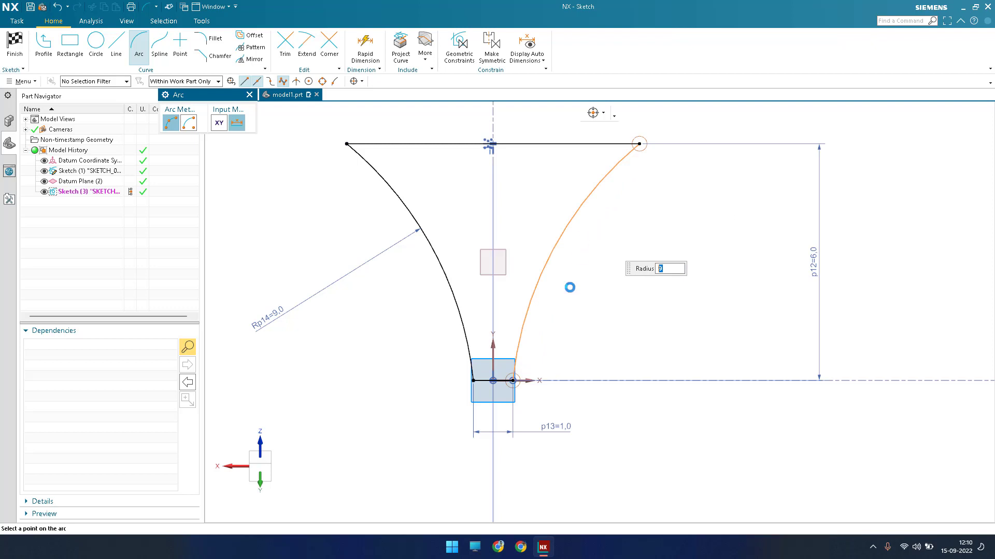
{"action": "left_click", "coordinate": [555, 315]}
{"action": "key", "text": "Escape"}
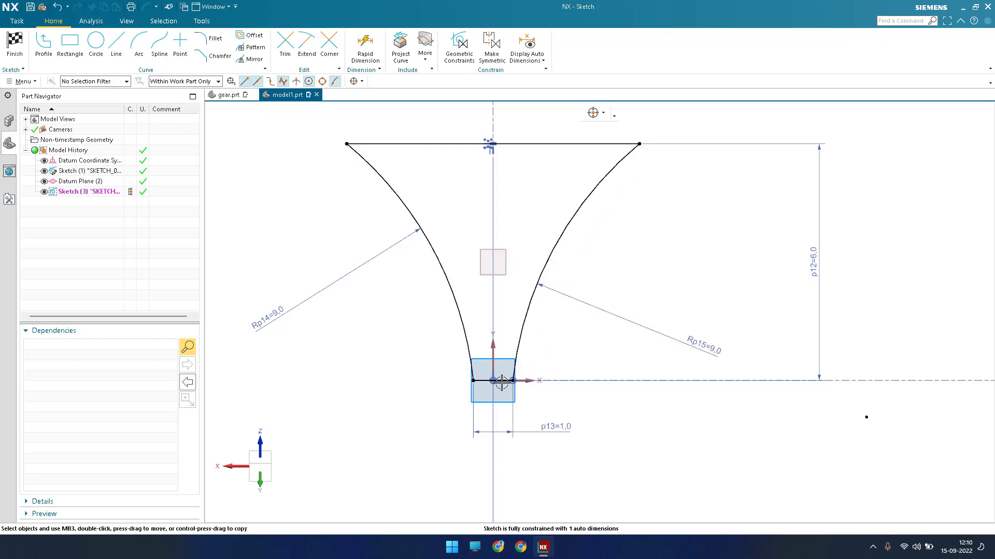
Fillet both lower corners between the arcs and the short bottom line with a 0.3 mm radius.
{"action": "scroll", "coordinate": [518, 381], "scroll_direction": "up", "scroll_amount": 5}
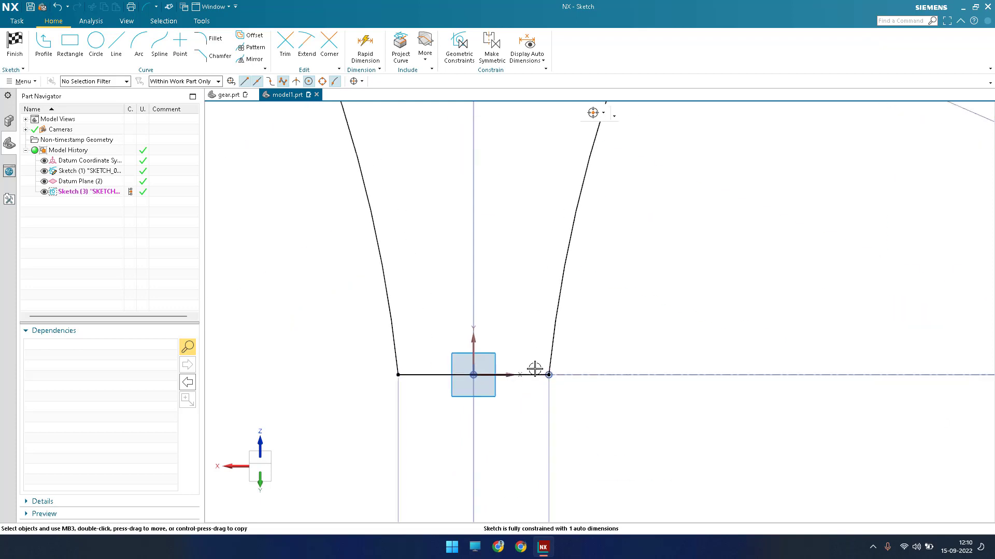
{"action": "key", "text": "f"}
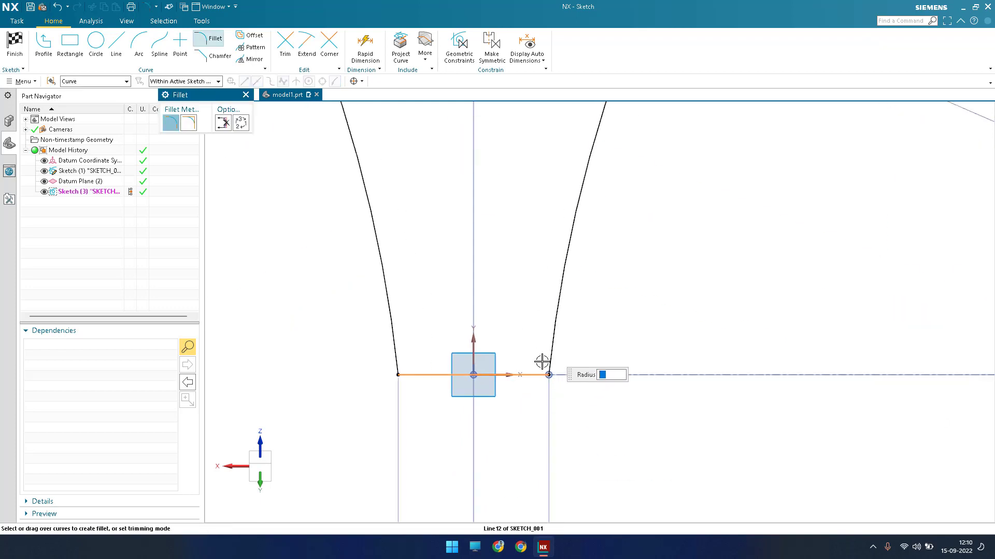
{"action": "type", "text": "0,3"}
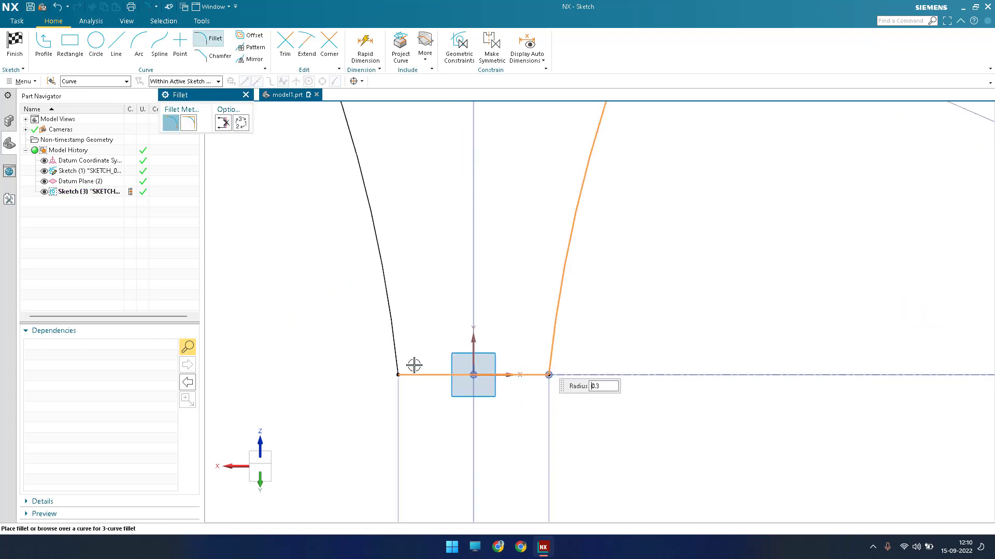
{"action": "key", "text": "Return"}
{"action": "left_click", "coordinate": [401, 355]}
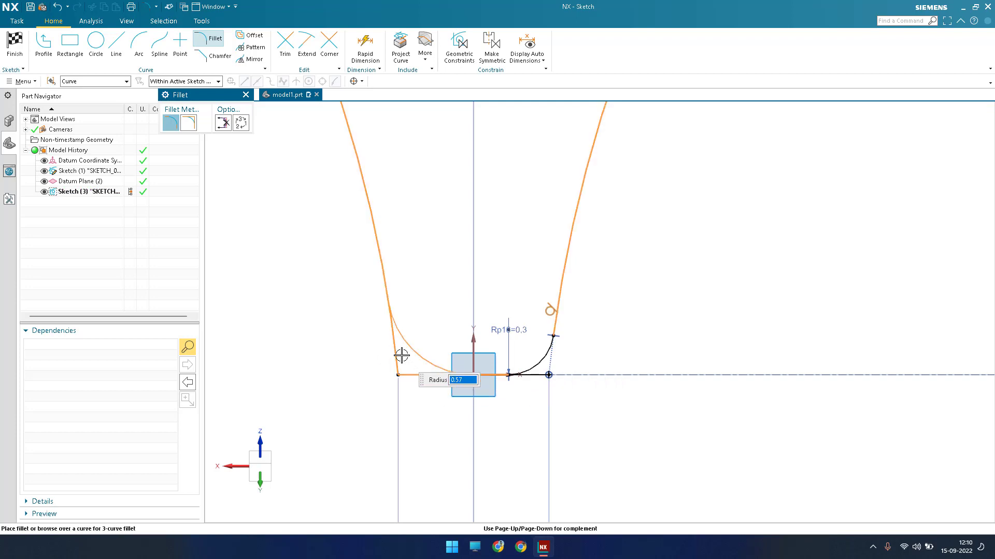
{"action": "type", "text": "0,3"}
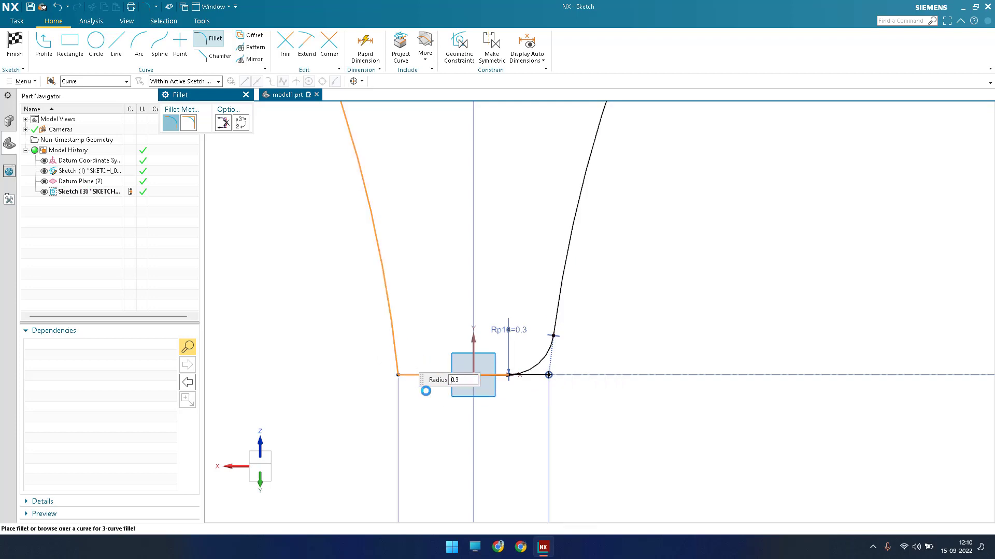
{"action": "key", "text": "Return"}
{"action": "key", "text": "Escape"}
Dimension the bottom line between the two fillets and set its length to 0.5 mm.
{"action": "key", "text": "d"}
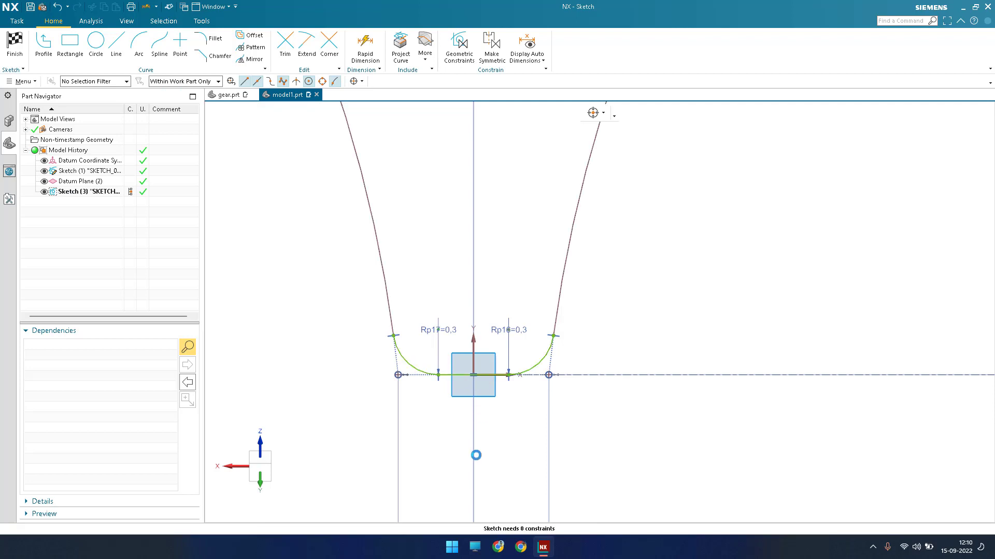
{"action": "left_click", "coordinate": [489, 375]}
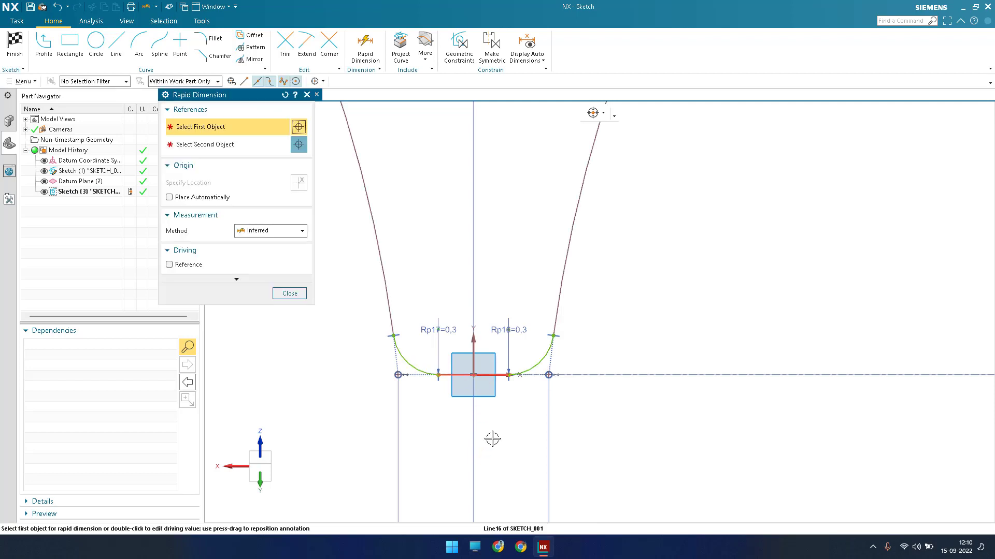
{"action": "left_click", "coordinate": [476, 483]}
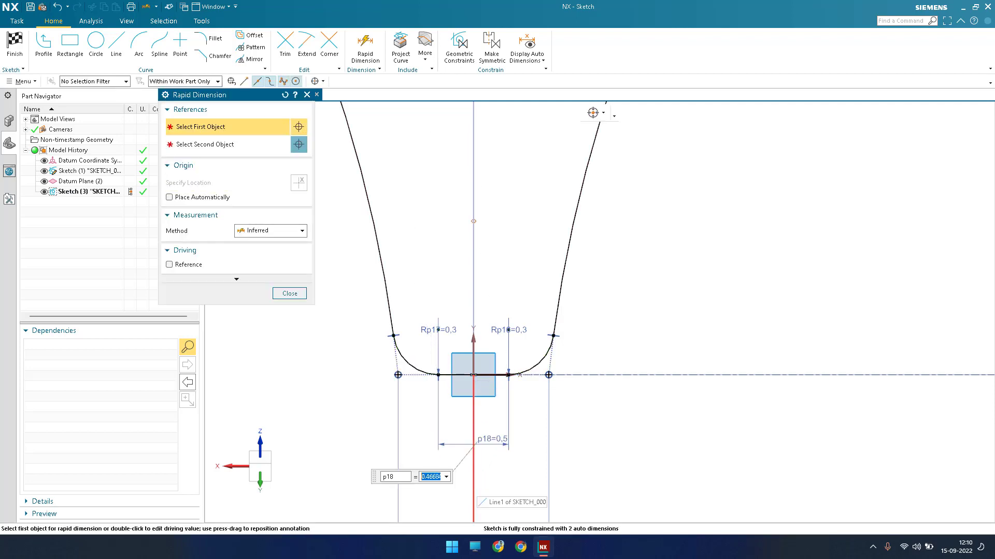
{"action": "type", "text": "0.5"}
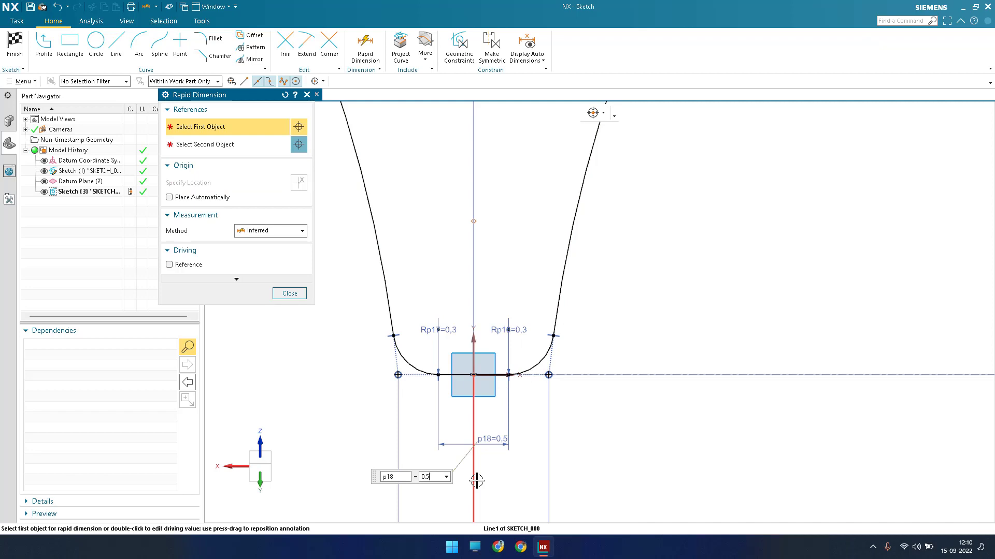
{"action": "key", "text": "Return"}
{"action": "scroll", "coordinate": [420, 367], "scroll_direction": "up", "scroll_amount": 4}
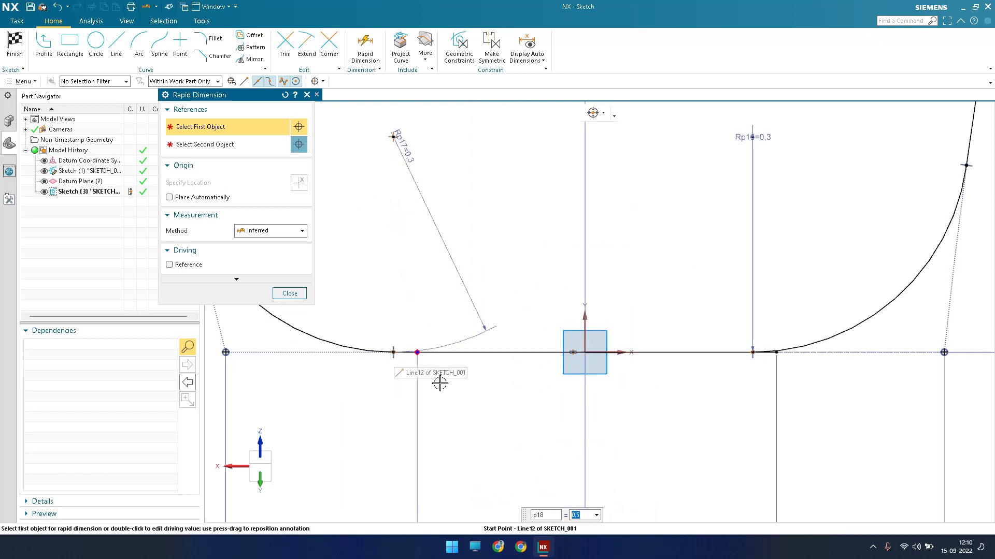
{"action": "scroll", "coordinate": [405, 355], "scroll_direction": "up", "scroll_amount": 2}
{"action": "left_click", "coordinate": [404, 357]}
{"action": "scroll", "coordinate": [404, 357], "scroll_direction": "up", "scroll_amount": 5}
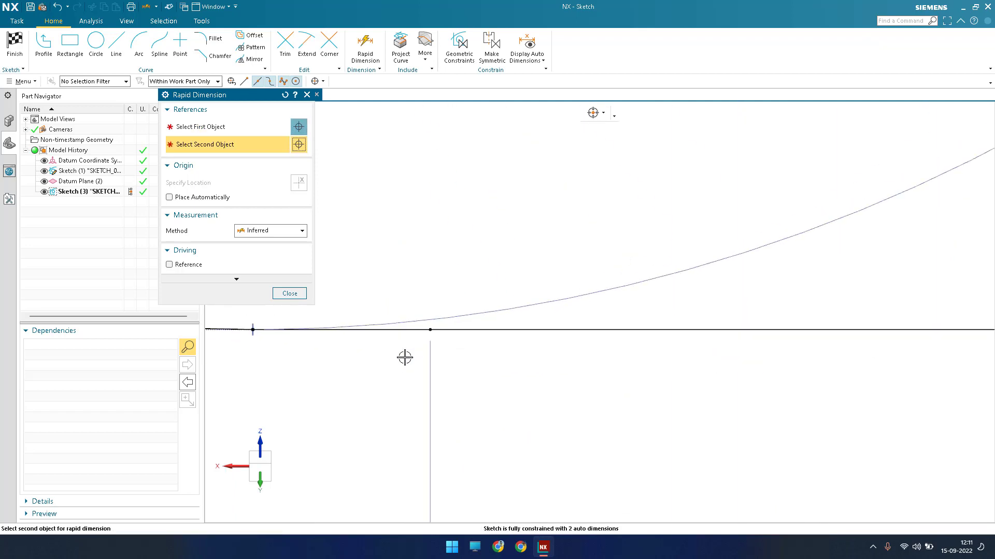
{"action": "scroll", "coordinate": [404, 357], "scroll_direction": "down", "scroll_amount": 5}
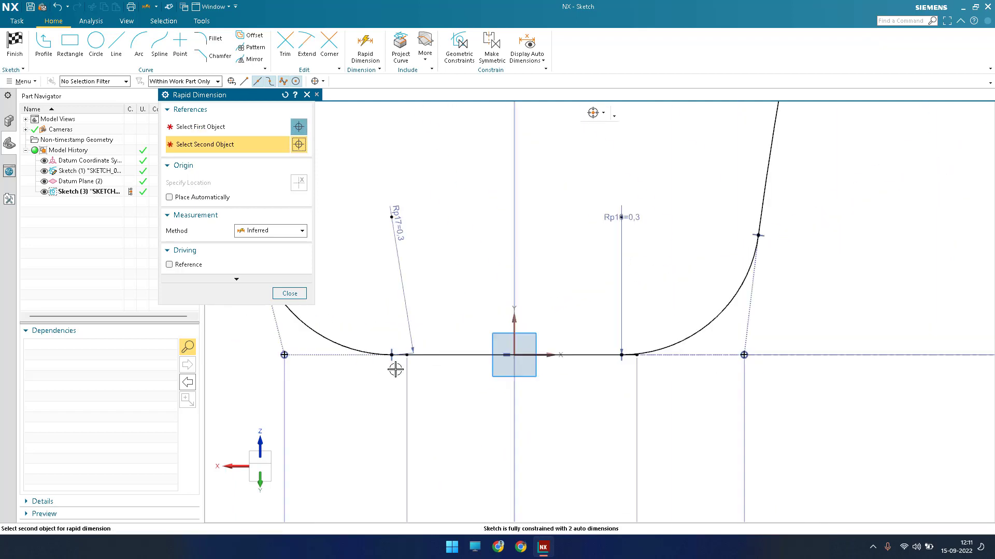
{"action": "key", "text": "Escape"}
Apply a coincident constraint between the bottom line's left end point and the lower end point of the left fillet.
{"action": "scroll", "coordinate": [395, 369], "scroll_direction": "up", "scroll_amount": 4}
{"action": "key", "text": "c"}
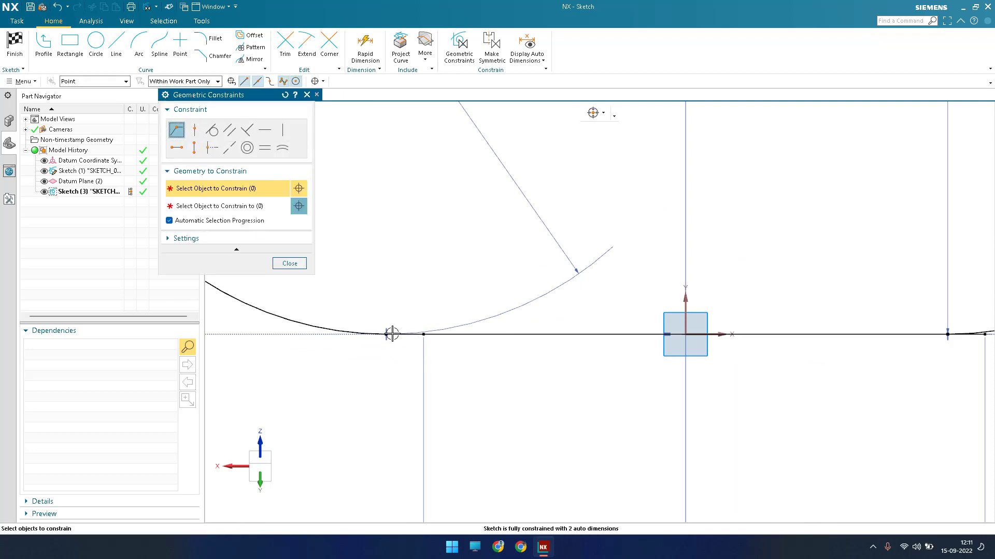
{"action": "left_click", "coordinate": [423, 334]}
{"action": "left_click", "coordinate": [387, 334]}
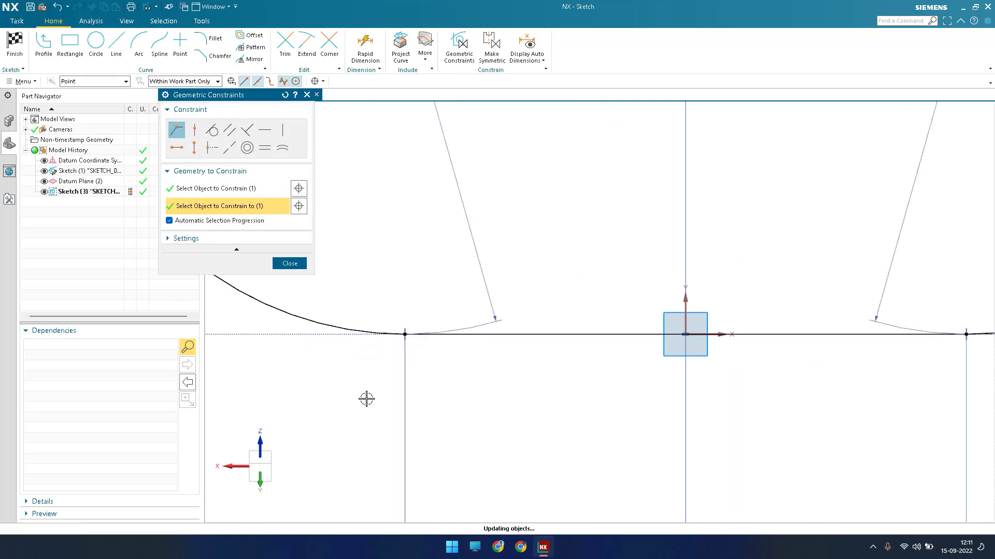
Finish the coincident constraint and turn on the display of automatic dimensions in the sketch.
{"action": "scroll", "coordinate": [377, 412], "scroll_direction": "down", "scroll_amount": 7}
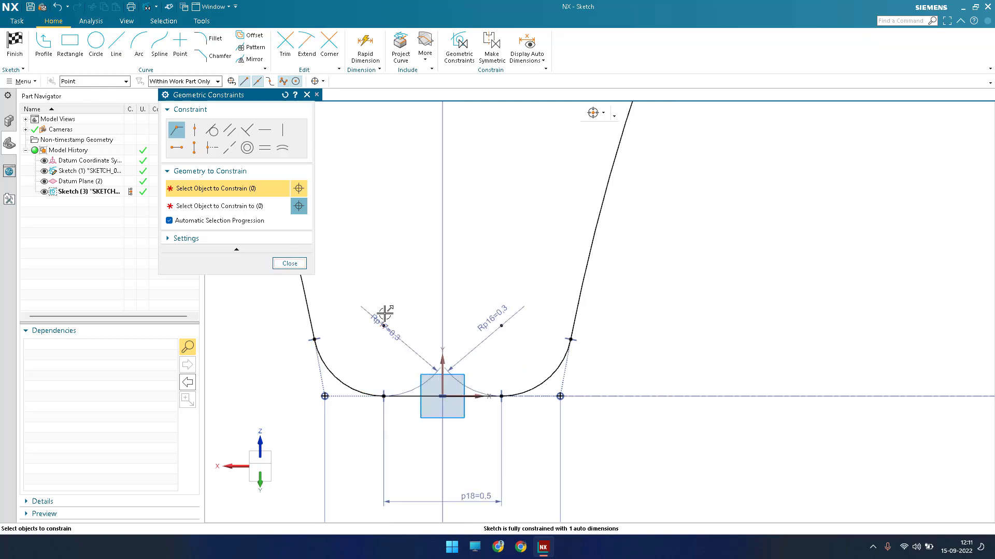
{"action": "key", "text": "Escape"}
{"action": "scroll", "coordinate": [363, 337], "scroll_direction": "down", "scroll_amount": 6}
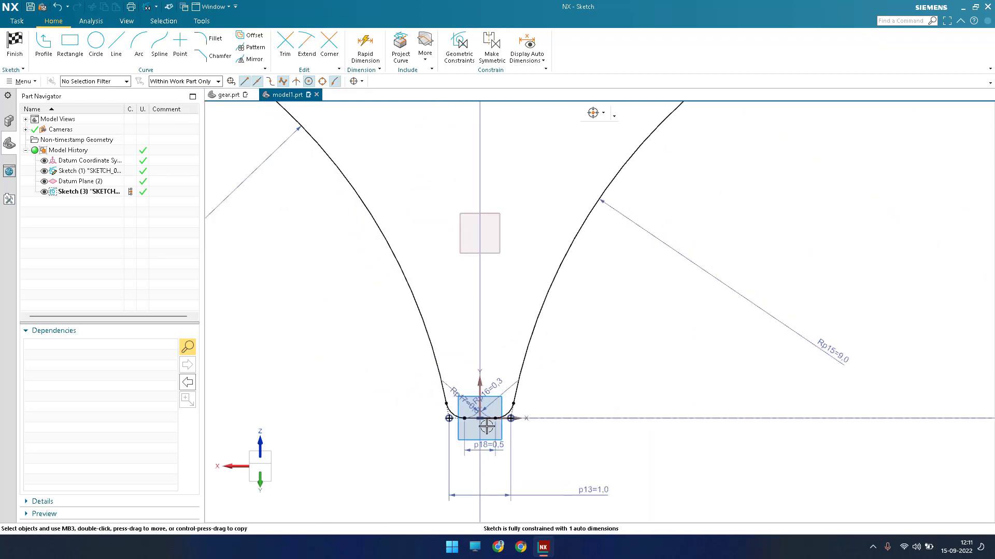
{"action": "scroll", "coordinate": [535, 411], "scroll_direction": "down", "scroll_amount": 2}
{"action": "scroll", "coordinate": [536, 412], "scroll_direction": "up", "scroll_amount": 8}
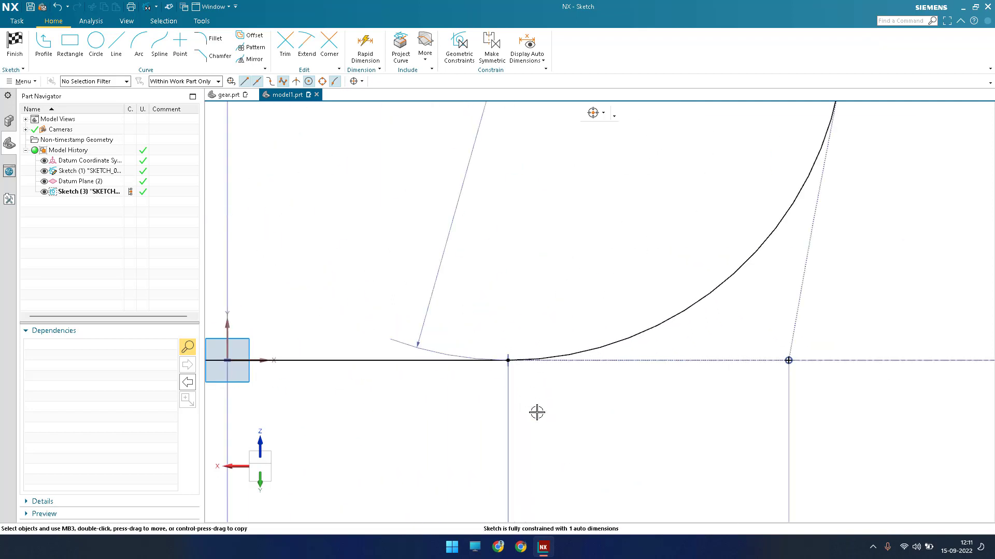
{"action": "scroll", "coordinate": [538, 406], "scroll_direction": "down", "scroll_amount": 10}
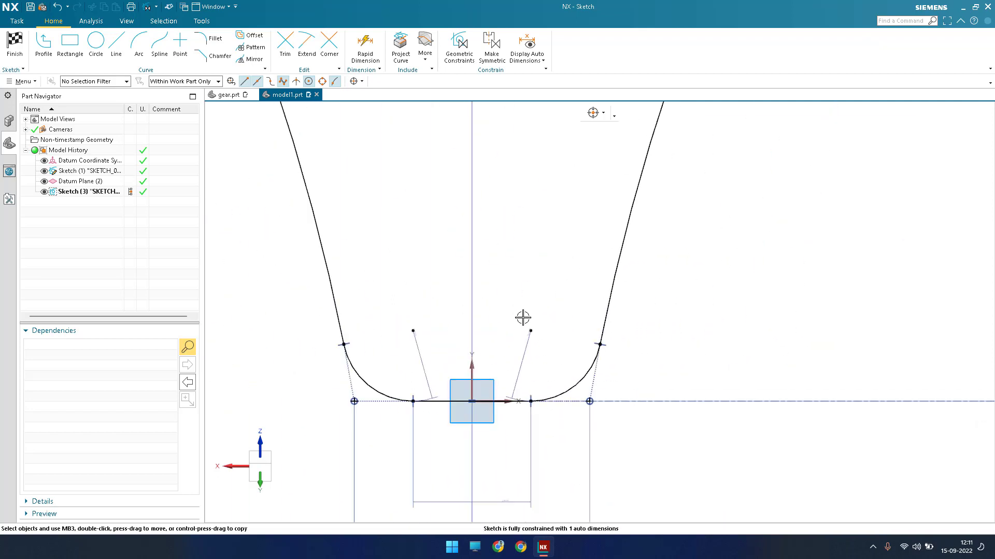
{"action": "left_click", "coordinate": [518, 39]}
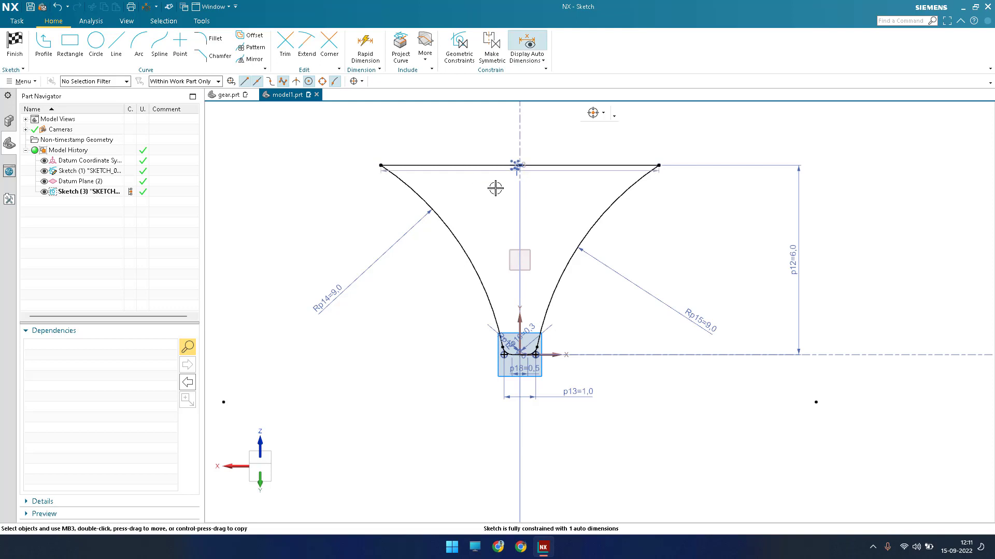
Try setting the top line's length to 7 mm through its automatic dimension while the mirror constraint is in place.
{"action": "scroll", "coordinate": [606, 212], "scroll_direction": "up", "scroll_amount": 4}
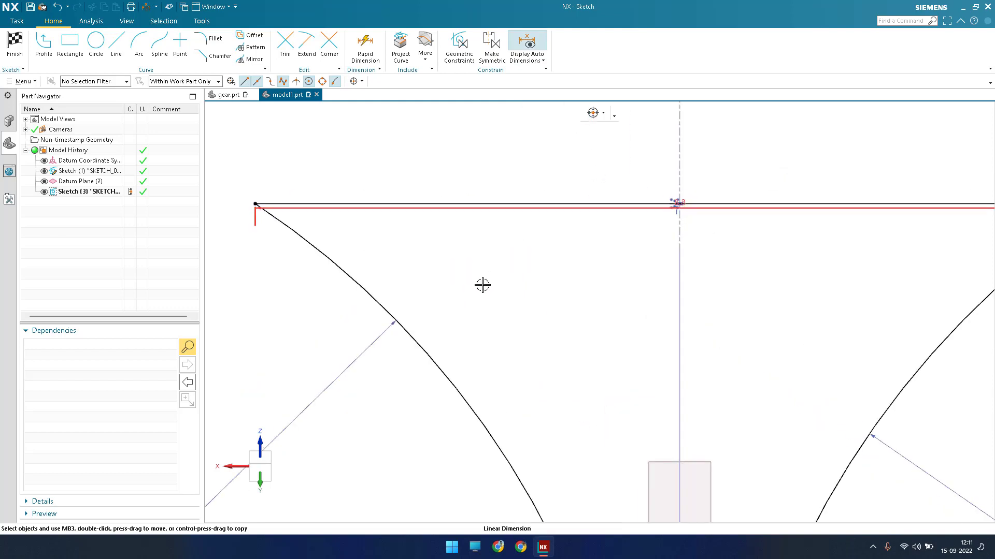
{"action": "scroll", "coordinate": [541, 205], "scroll_direction": "down", "scroll_amount": 3}
{"action": "scroll", "coordinate": [531, 220], "scroll_direction": "up", "scroll_amount": 2}
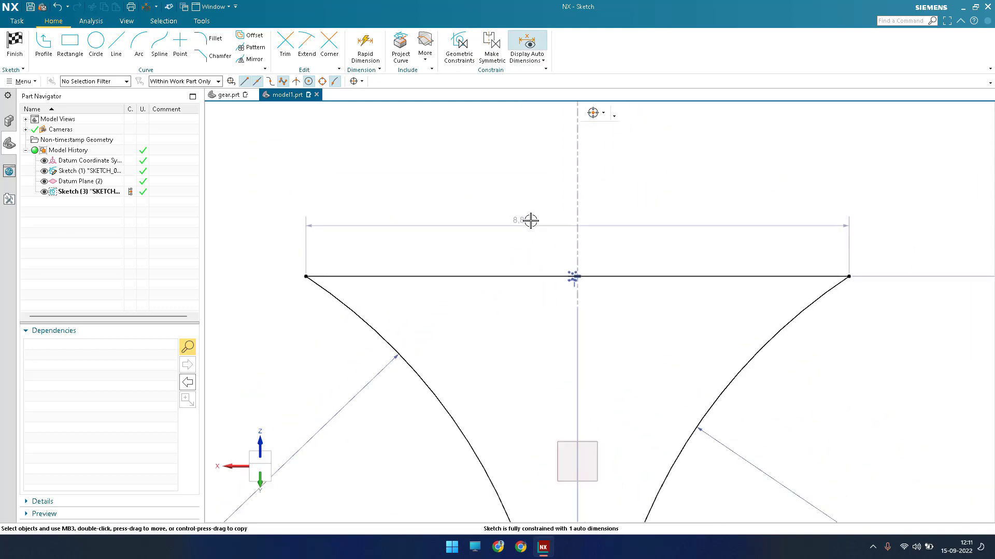
{"action": "double_click", "coordinate": [496, 203]}
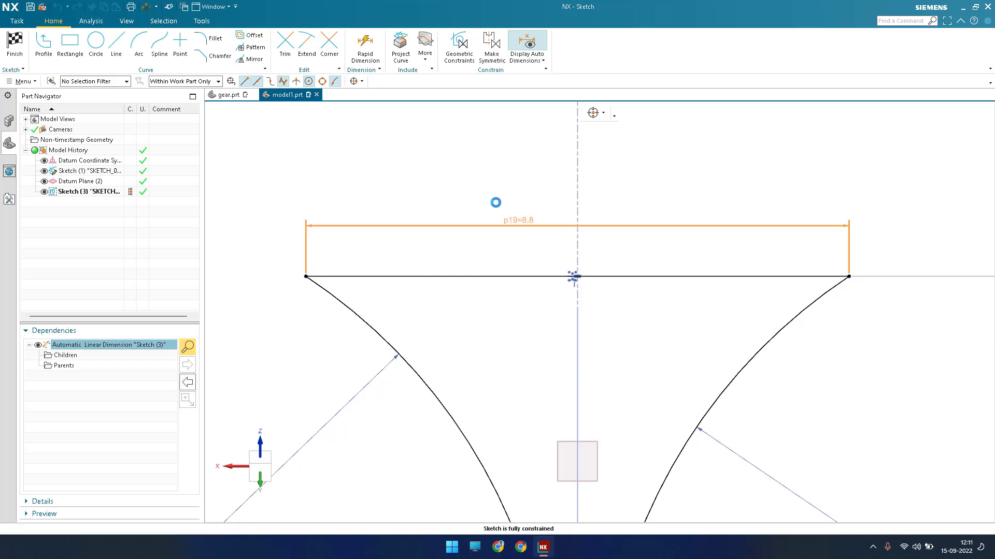
{"action": "left_click", "coordinate": [169, 306]}
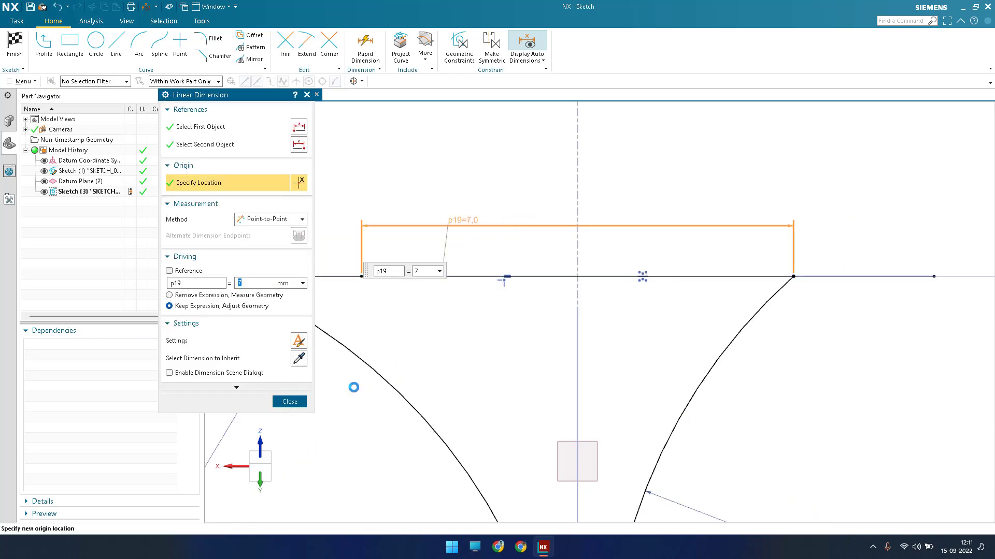
{"action": "middle_click", "coordinate": [469, 293]}
{"action": "scroll", "coordinate": [479, 284], "scroll_direction": "down", "scroll_amount": 4}
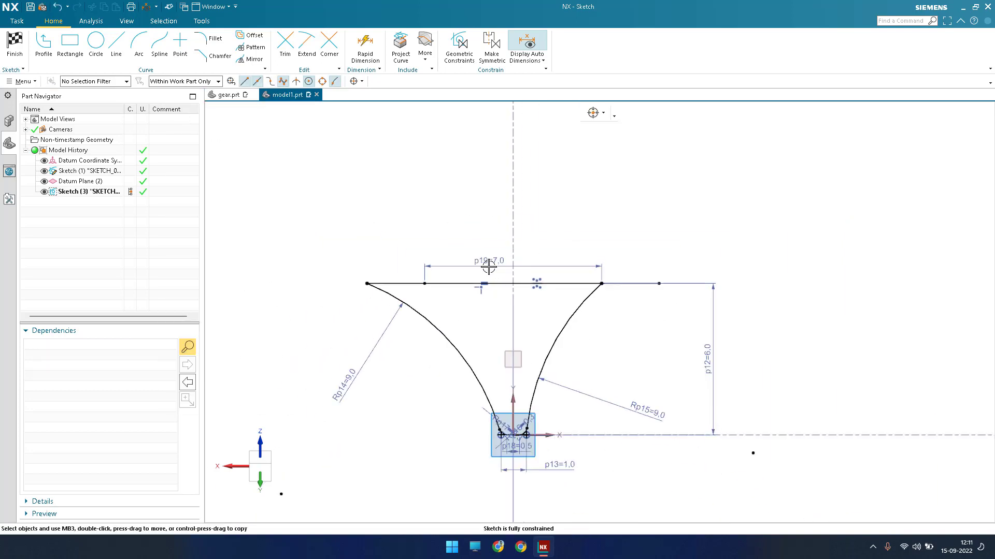
Try constraining the top line's midpoint to the vertical sketch axis, and undo it together with the top length change.
{"action": "scroll", "coordinate": [481, 296], "scroll_direction": "up", "scroll_amount": 2}
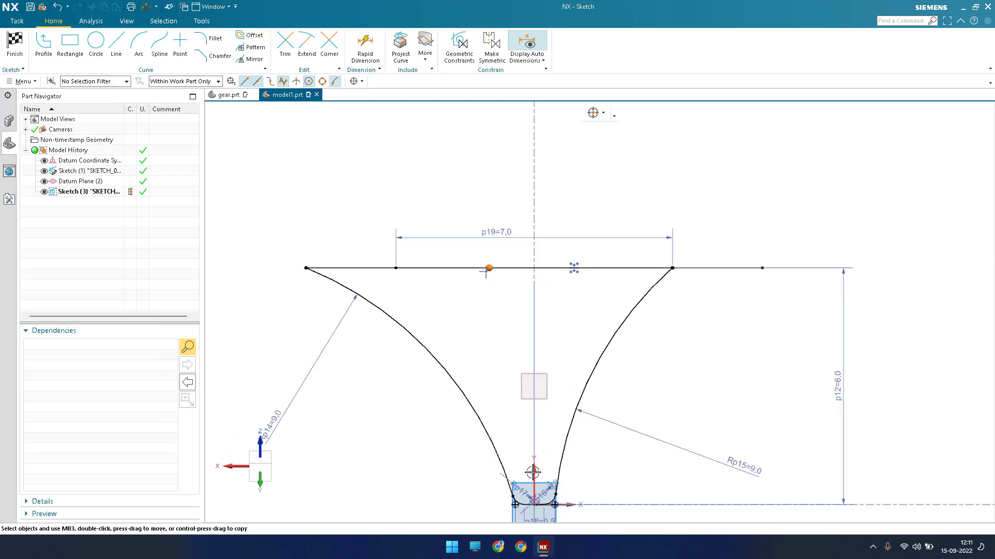
{"action": "left_click", "coordinate": [534, 467]}
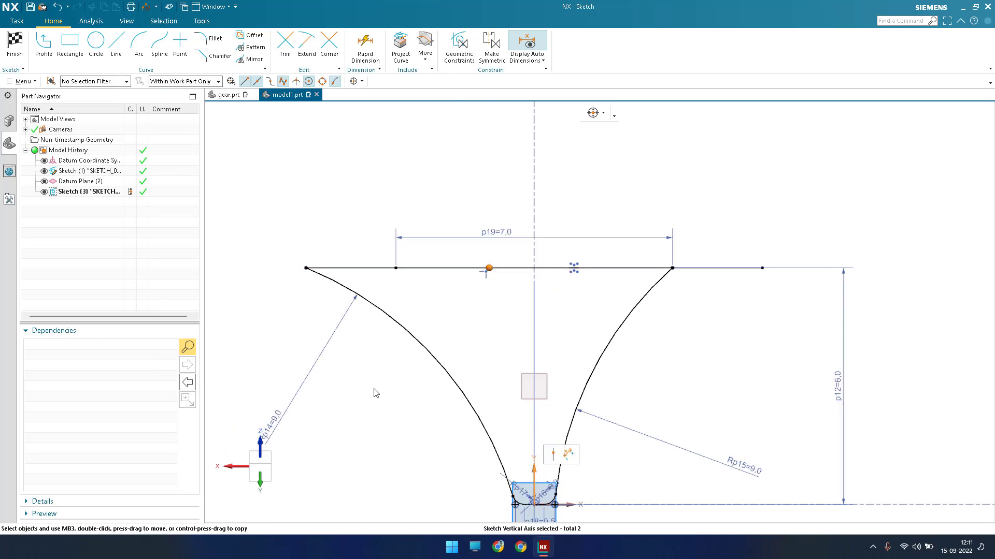
{"action": "left_click", "coordinate": [553, 455]}
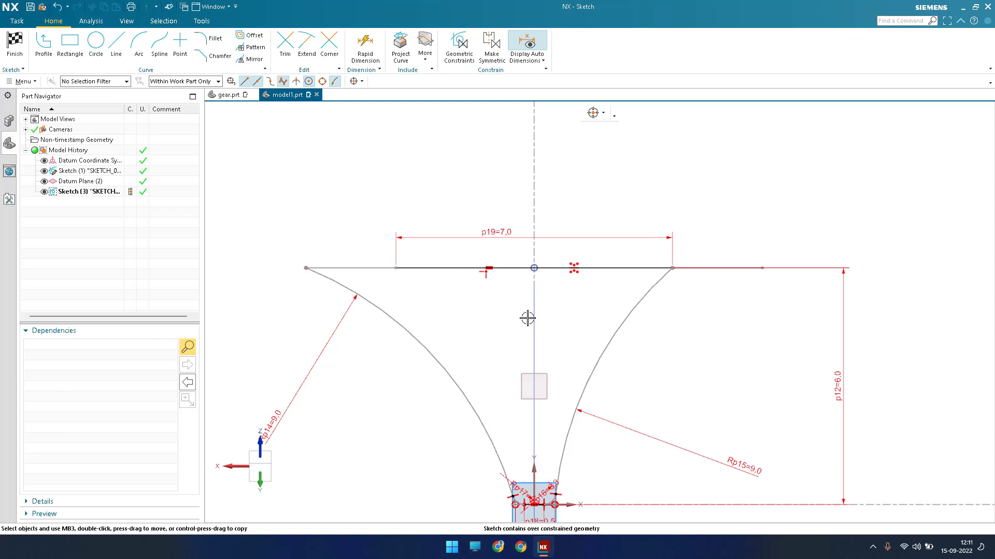
{"action": "scroll", "coordinate": [527, 318], "scroll_direction": "down", "scroll_amount": 2}
{"action": "scroll", "coordinate": [527, 318], "scroll_direction": "up", "scroll_amount": 2}
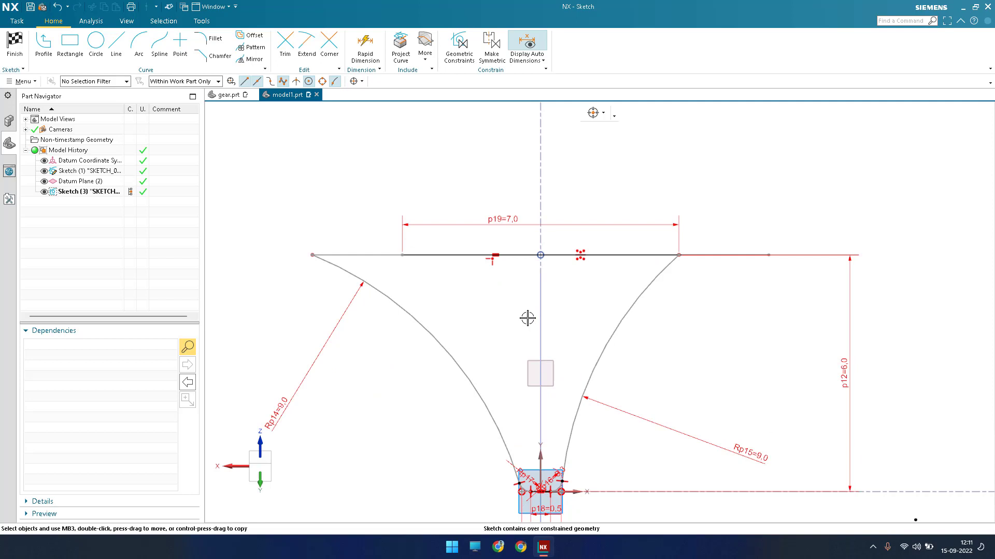
{"action": "key", "text": "ctrl+z"}
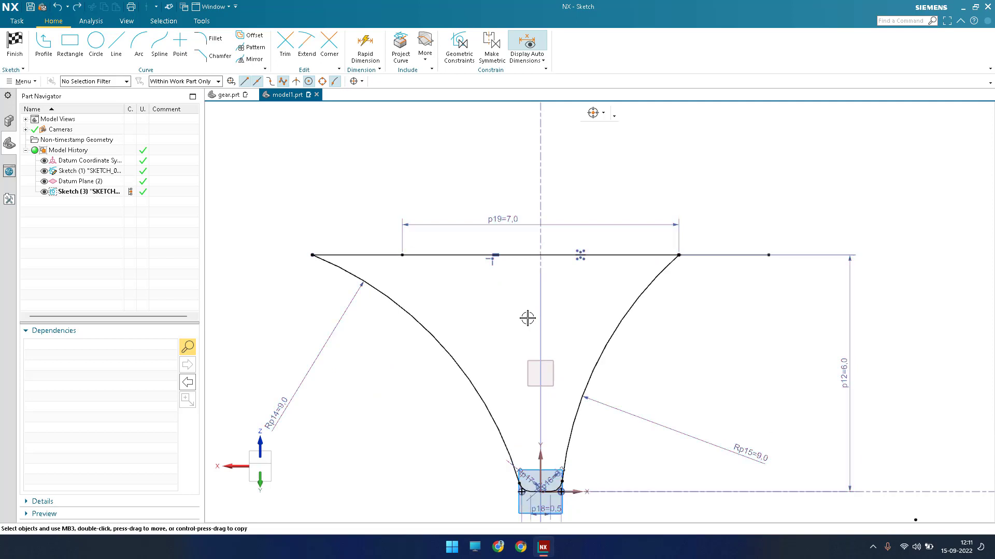
{"action": "key", "text": "ctrl+z"}
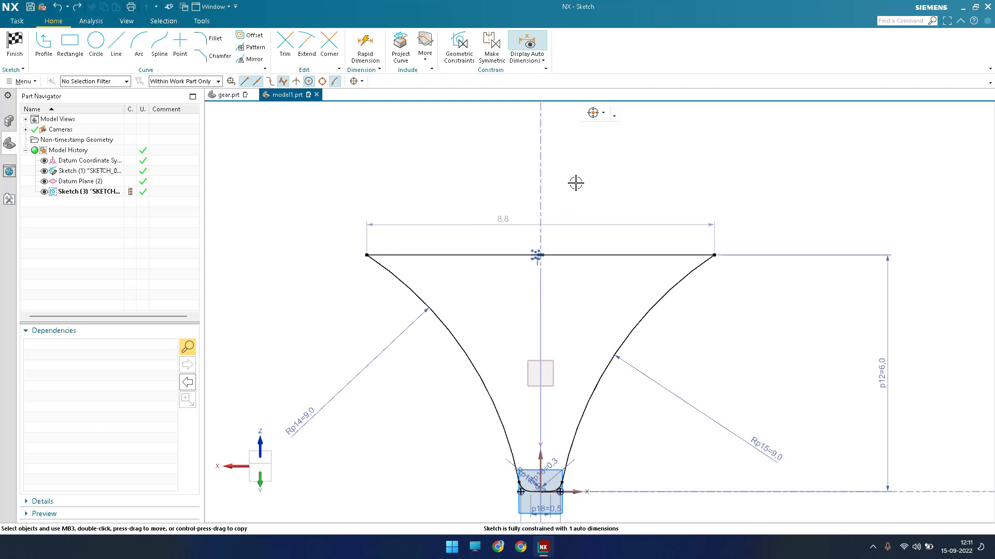
Move the top line's automatic dimension higher and delete the mirror constraint at the line's middle.
{"action": "left_click_drag", "start_coordinate": [502, 219], "coordinate": [576, 183]}
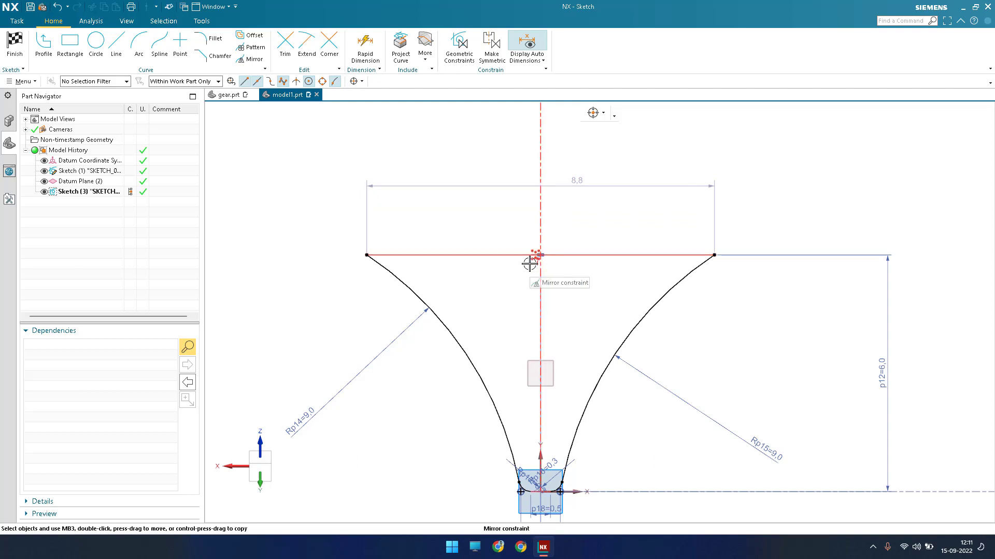
{"action": "left_click", "coordinate": [534, 255]}
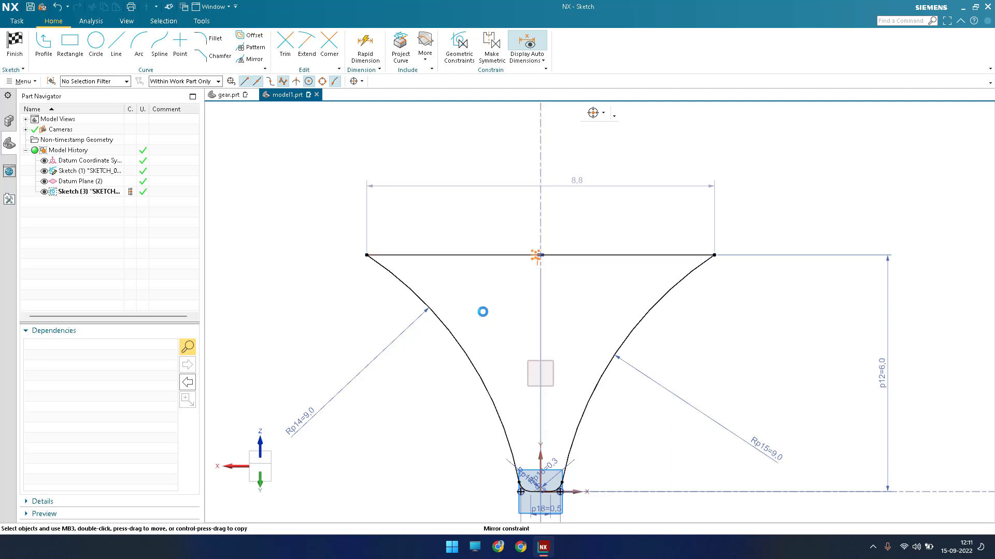
{"action": "key", "text": "Delete"}
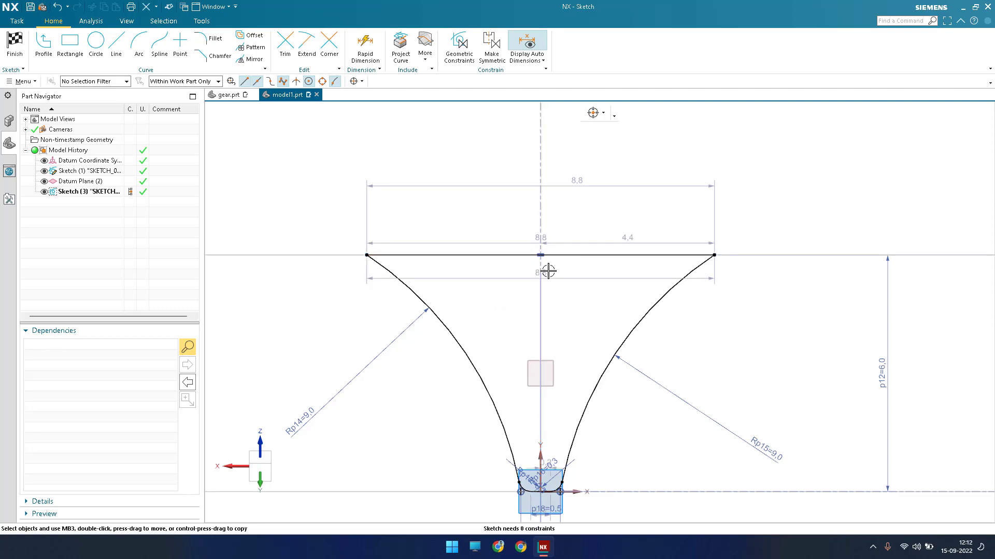
Move the overlapping automatic dimension above the profile and delete the duplicate line Line15 lying on the top line.
{"action": "left_click_drag", "start_coordinate": [548, 273], "coordinate": [570, 160]}
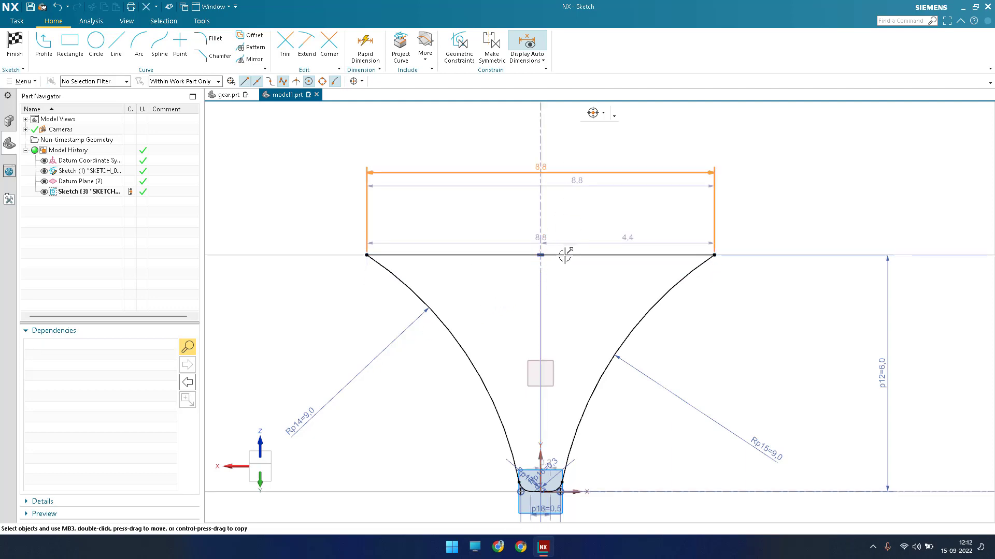
{"action": "right_click", "coordinate": [566, 256]}
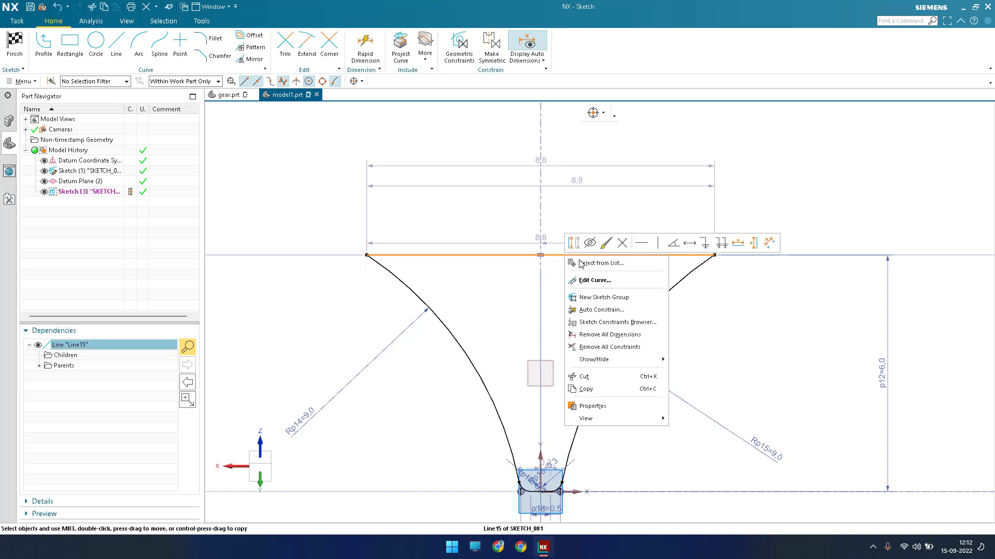
{"action": "key", "text": "Return"}
{"action": "left_click", "coordinate": [883, 133]}
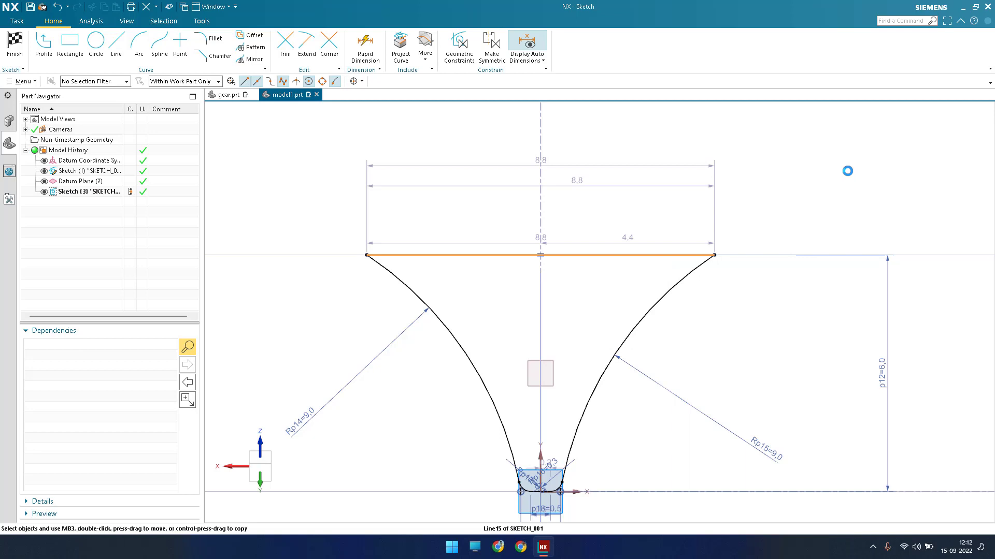
{"action": "left_click", "coordinate": [563, 207]}
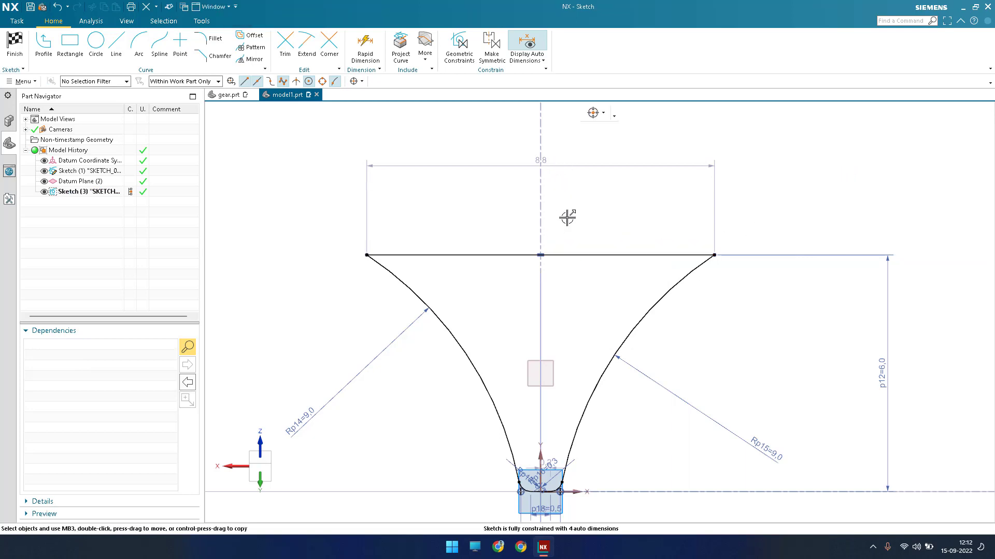
Set the length of the remaining top line to 7 mm through its automatic dimension.
{"action": "double_click", "coordinate": [582, 169]}
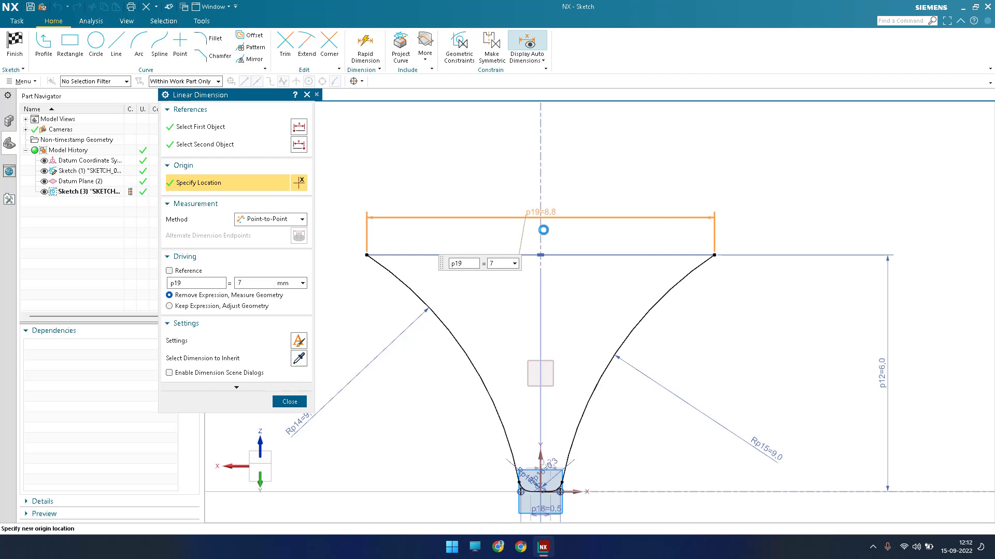
{"action": "key", "text": "Return"}
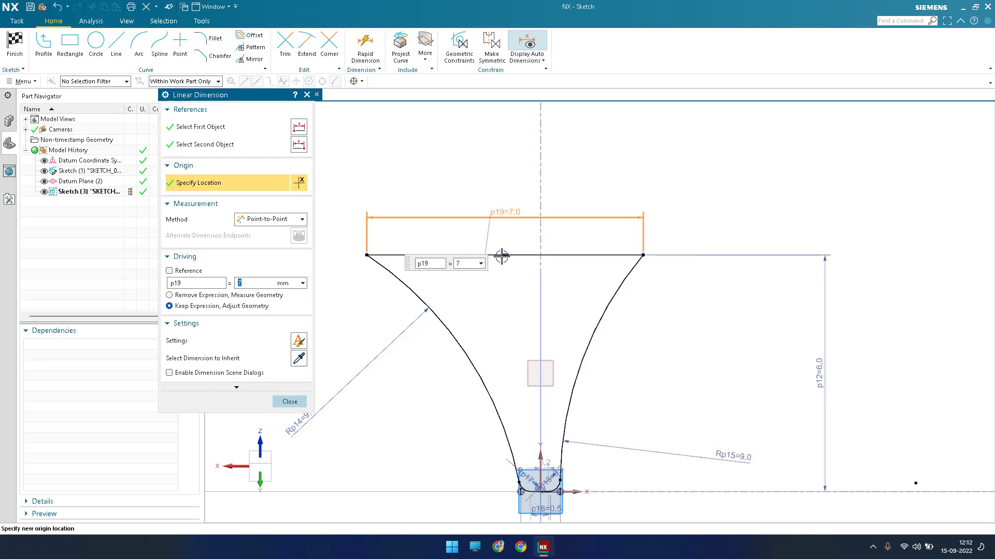
{"action": "middle_click", "coordinate": [501, 256]}
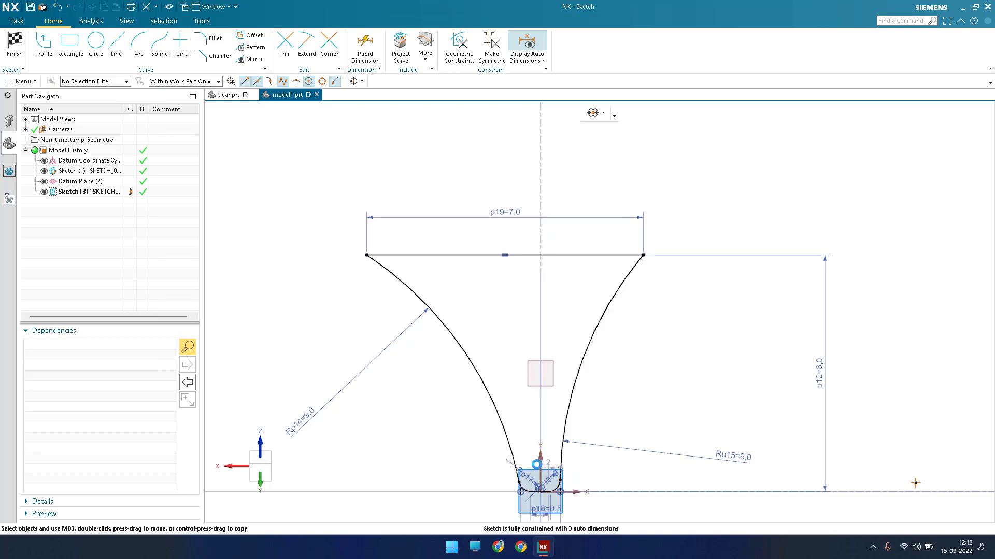
Apply a point-on-curve constraint between the top line's midpoint and the vertical sketch axis.
{"action": "key", "text": "c"}
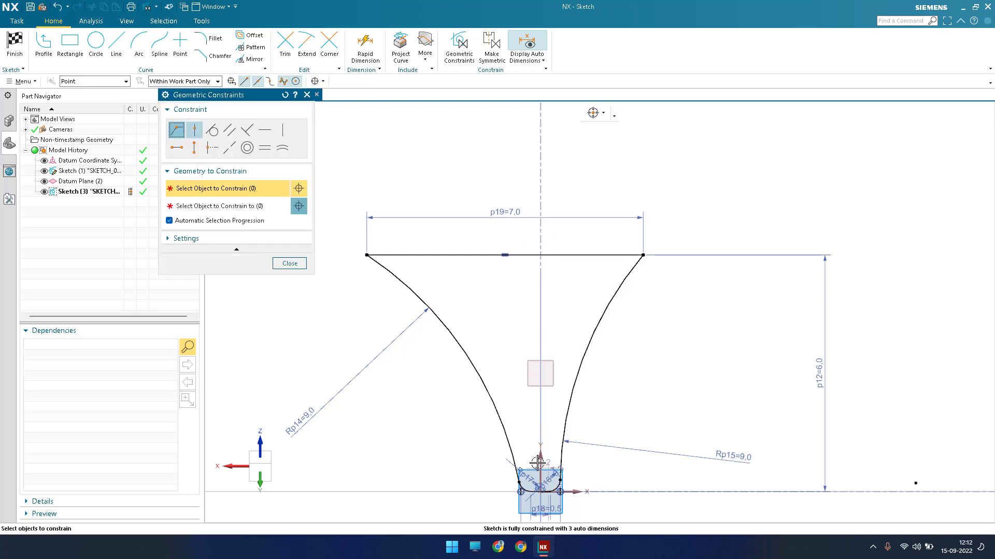
{"action": "left_click", "coordinate": [506, 255]}
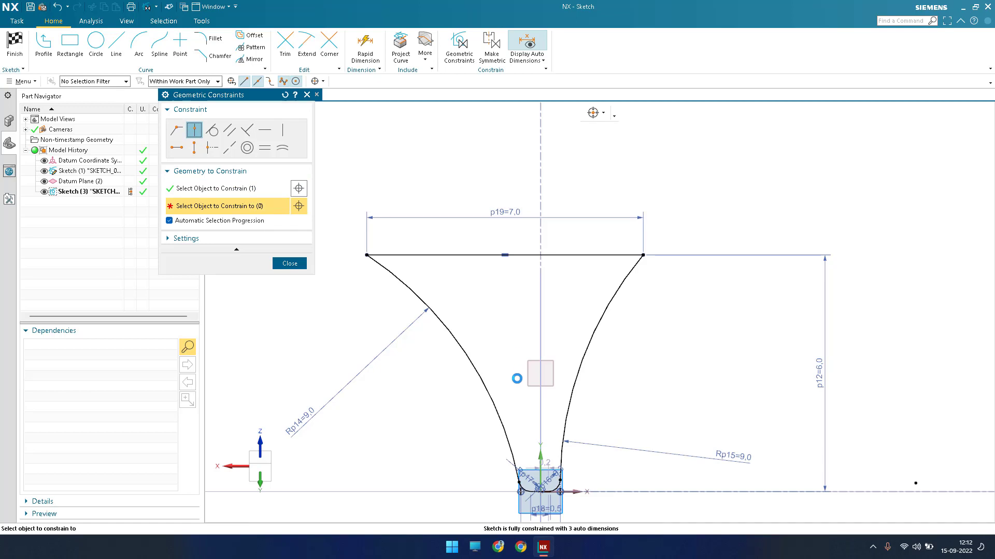
{"action": "key", "text": "Escape"}
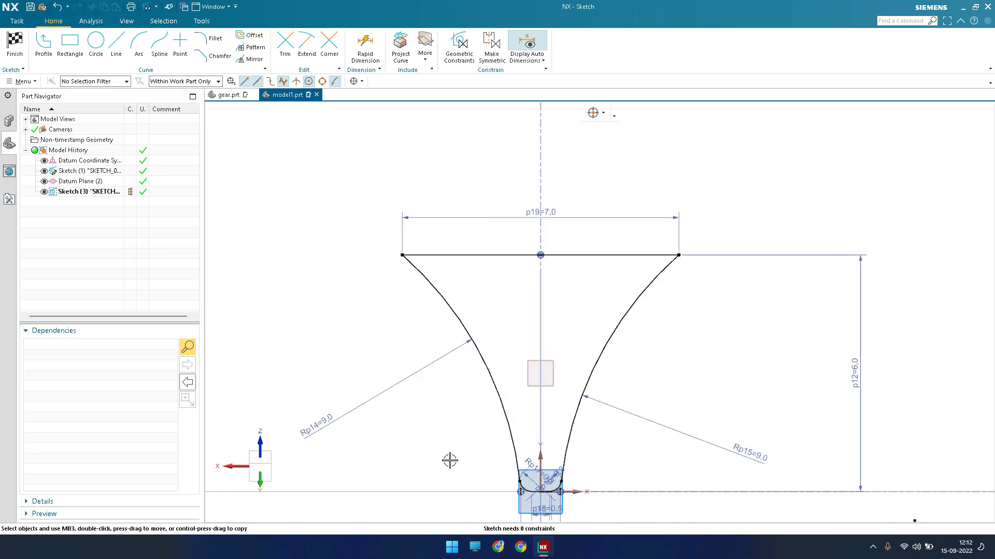
Move the bottom line's automatic dimension below the overlapping 0.5 mm dimension.
{"action": "scroll", "coordinate": [466, 385], "scroll_direction": "down", "scroll_amount": 1}
{"action": "scroll", "coordinate": [534, 409], "scroll_direction": "up", "scroll_amount": 6}
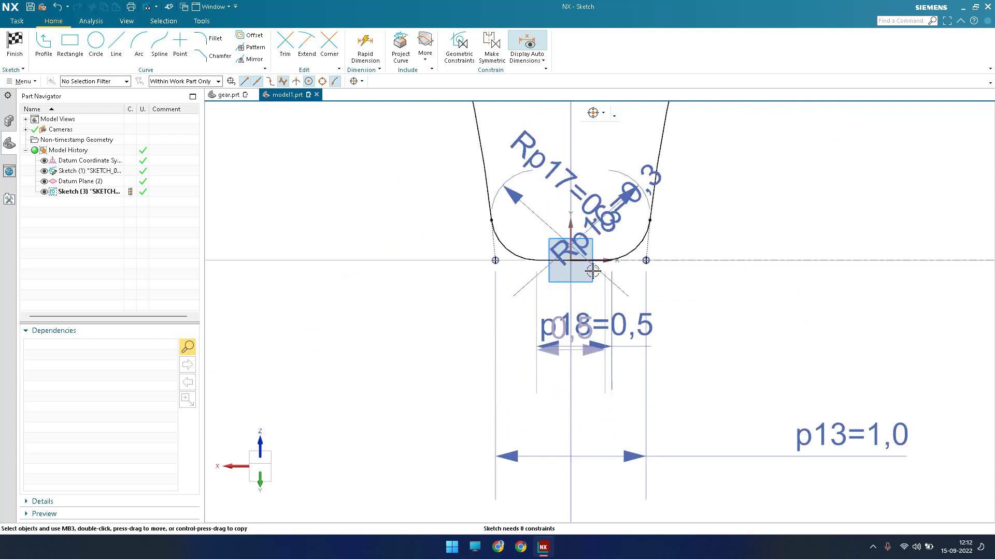
{"action": "scroll", "coordinate": [593, 270], "scroll_direction": "up", "scroll_amount": 3}
{"action": "left_click", "coordinate": [601, 400]}
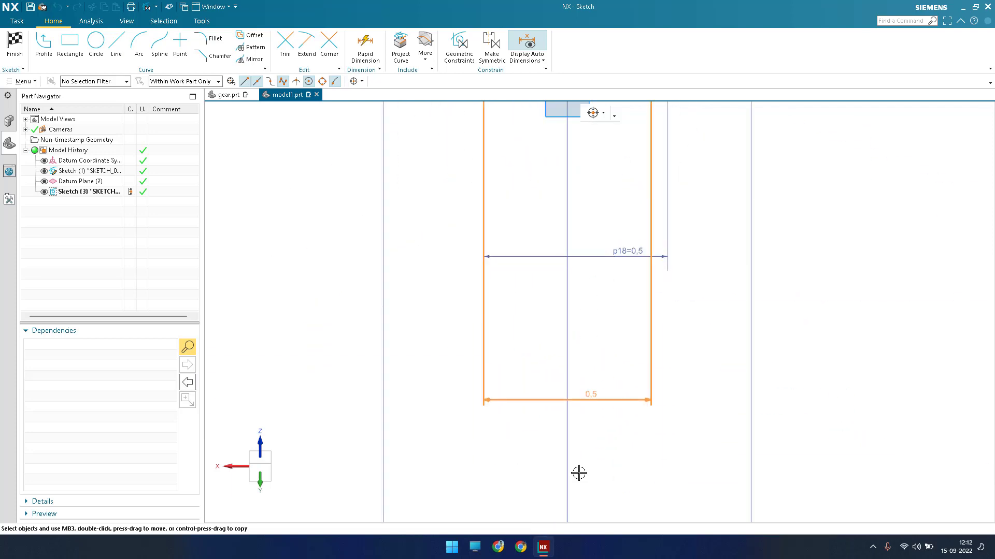
{"action": "key", "text": "Escape"}
Delete the duplicate line Line16 lying on the bottom line between the two fillets.
{"action": "scroll", "coordinate": [582, 409], "scroll_direction": "down", "scroll_amount": 4}
{"action": "scroll", "coordinate": [637, 225], "scroll_direction": "up", "scroll_amount": 4}
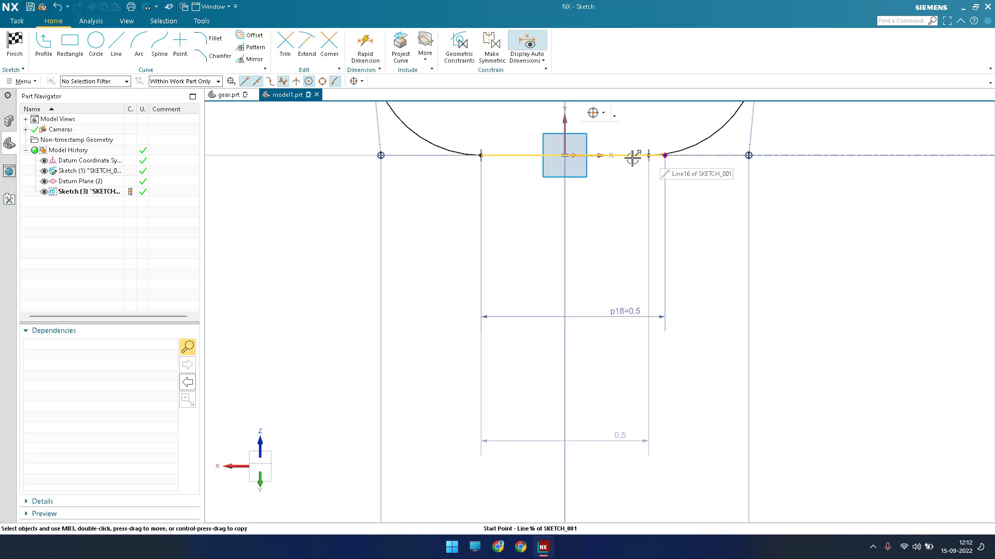
{"action": "right_click", "coordinate": [633, 156]}
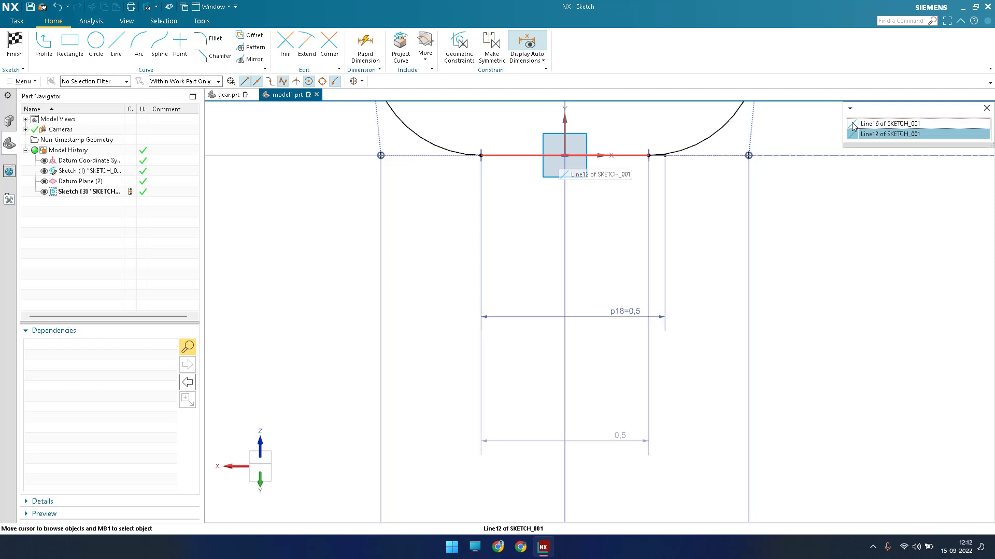
{"action": "left_click", "coordinate": [699, 295]}
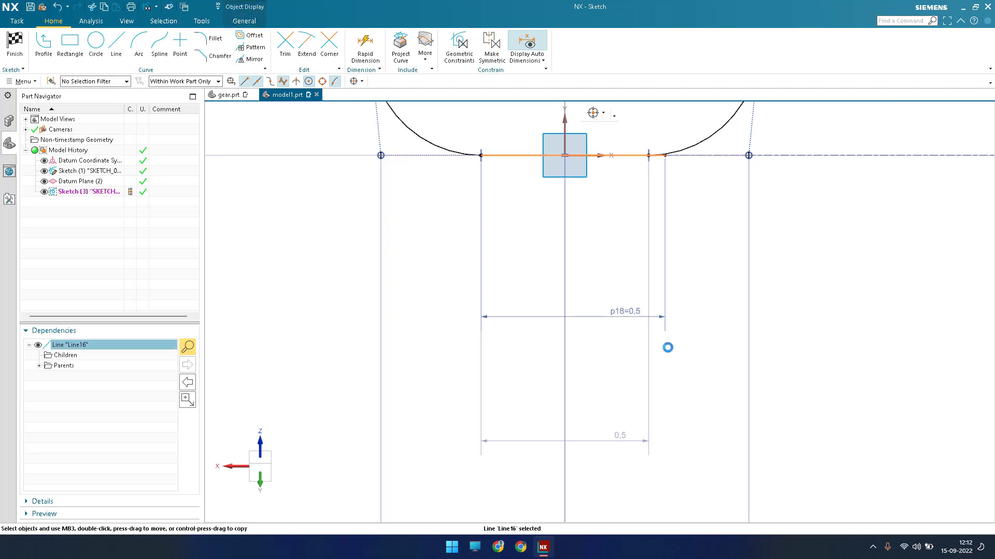
{"action": "key", "text": "Delete"}
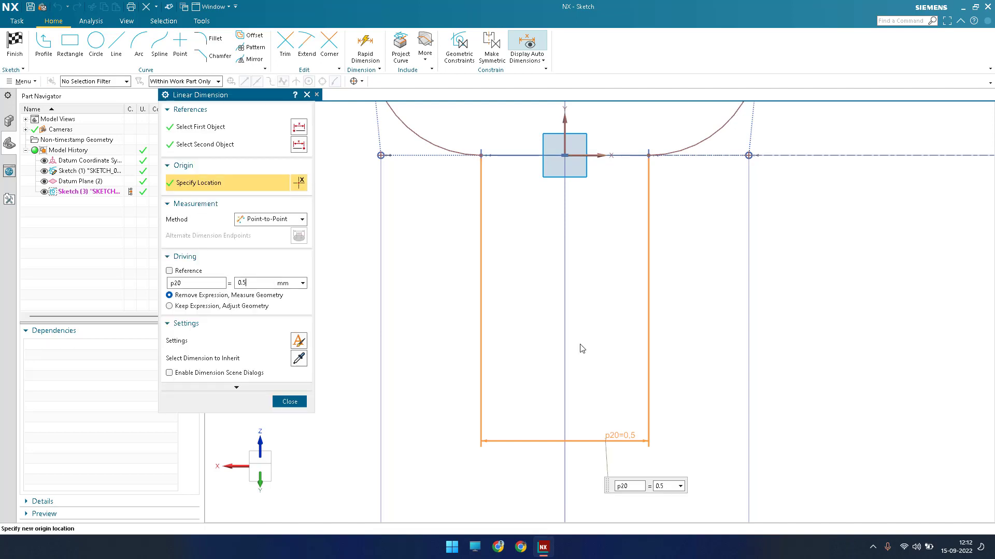
Set the bottom line's length between the two fillets to 0.5 mm with the linear dimension.
{"action": "key", "text": "Return"}
{"action": "key", "text": "Return"}
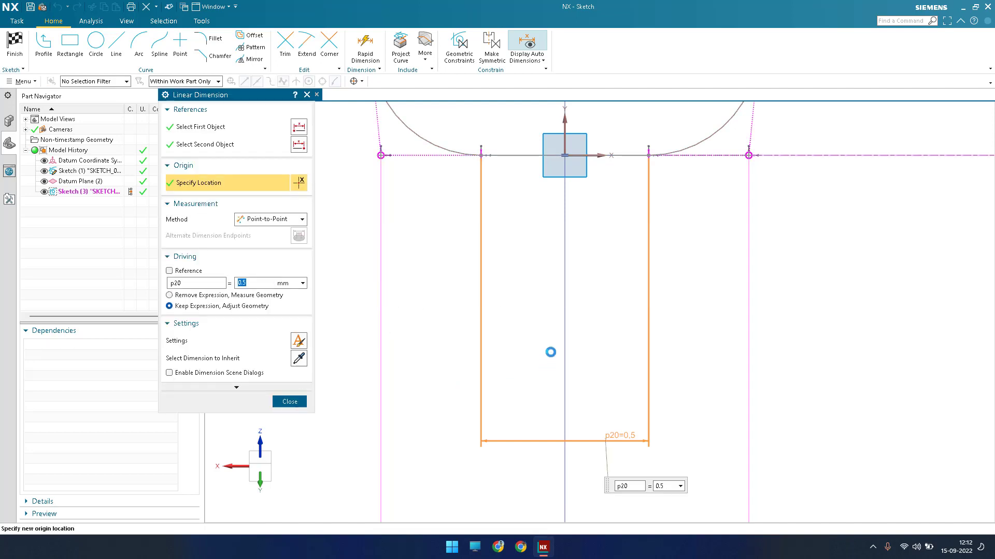
{"action": "middle_click", "coordinate": [551, 353]}
{"action": "scroll", "coordinate": [551, 352], "scroll_direction": "down", "scroll_amount": 3}
{"action": "scroll", "coordinate": [551, 353], "scroll_direction": "down", "scroll_amount": 3}
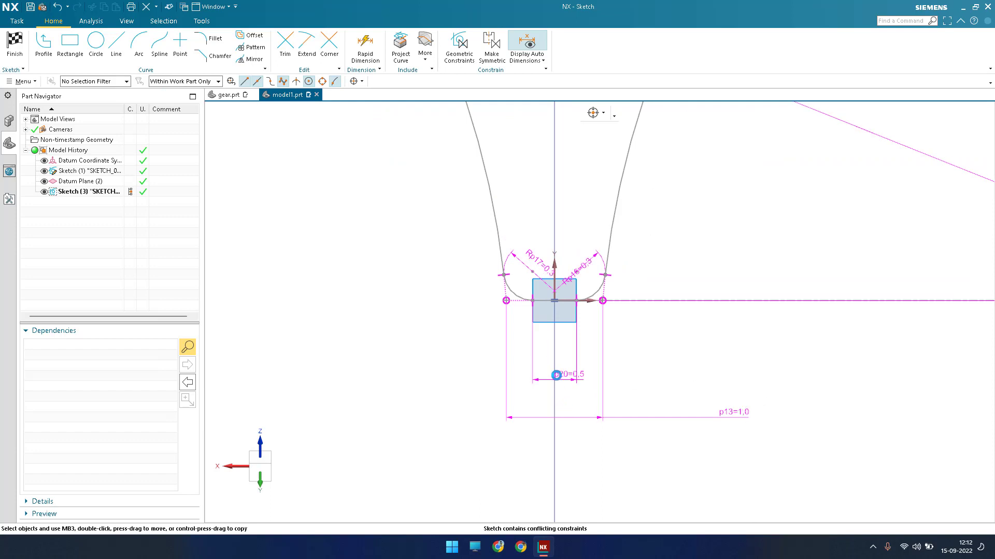
{"action": "scroll", "coordinate": [550, 348], "scroll_direction": "up", "scroll_amount": 5}
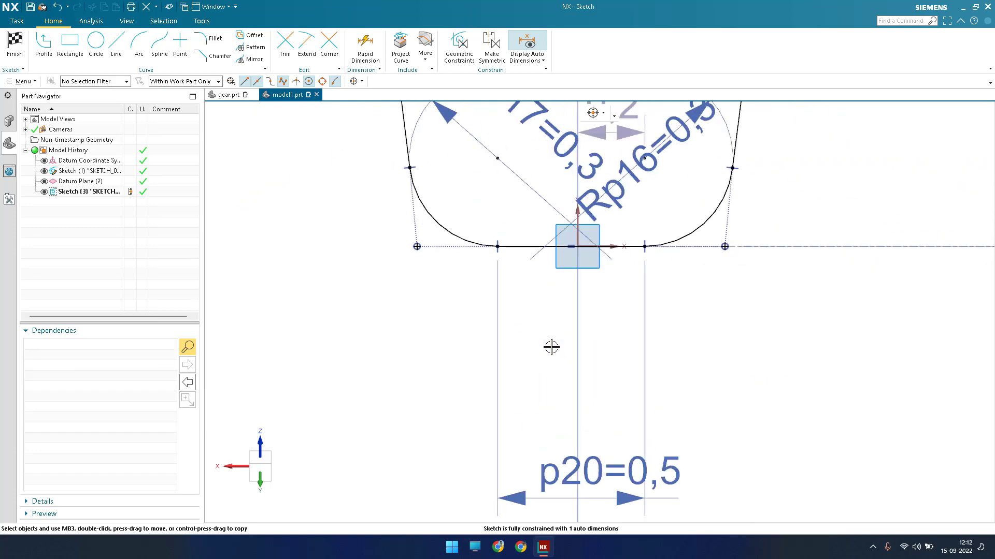
{"action": "scroll", "coordinate": [551, 347], "scroll_direction": "down", "scroll_amount": 10}
{"action": "scroll", "coordinate": [484, 271], "scroll_direction": "up", "scroll_amount": 1}
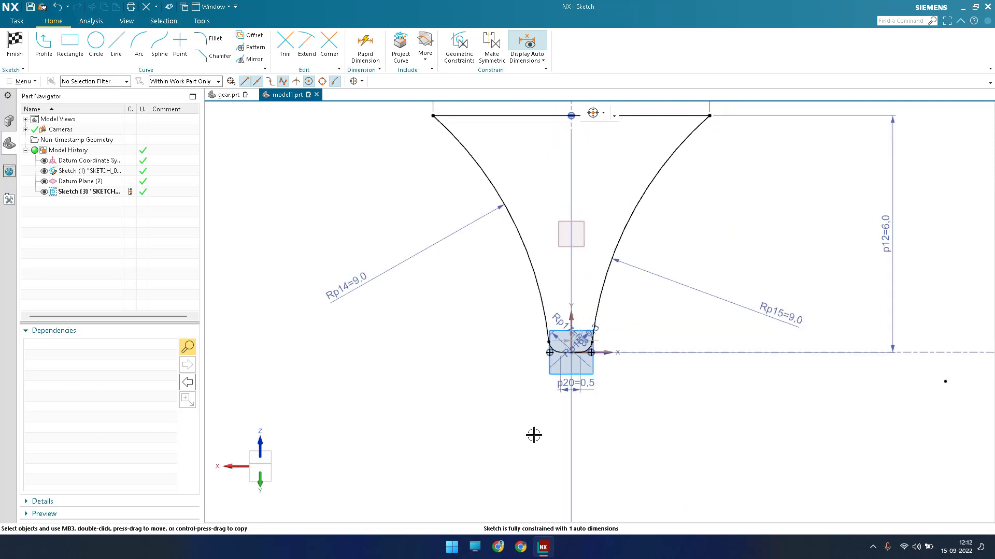
Constrain the midpoint of the bottom line between the fillets to lie on the vertical sketch axis.
{"action": "scroll", "coordinate": [648, 225], "scroll_direction": "up", "scroll_amount": 5}
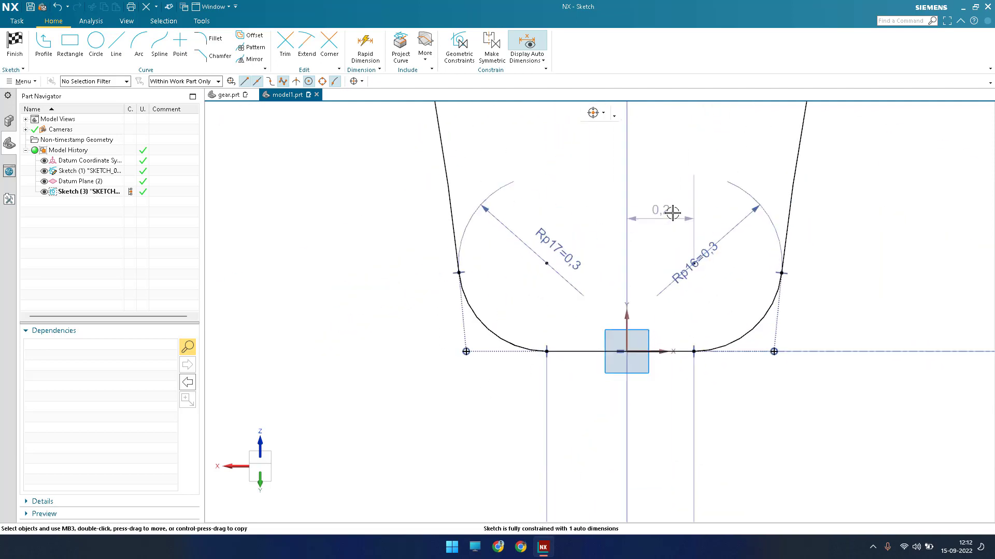
{"action": "scroll", "coordinate": [672, 213], "scroll_direction": "up", "scroll_amount": 2}
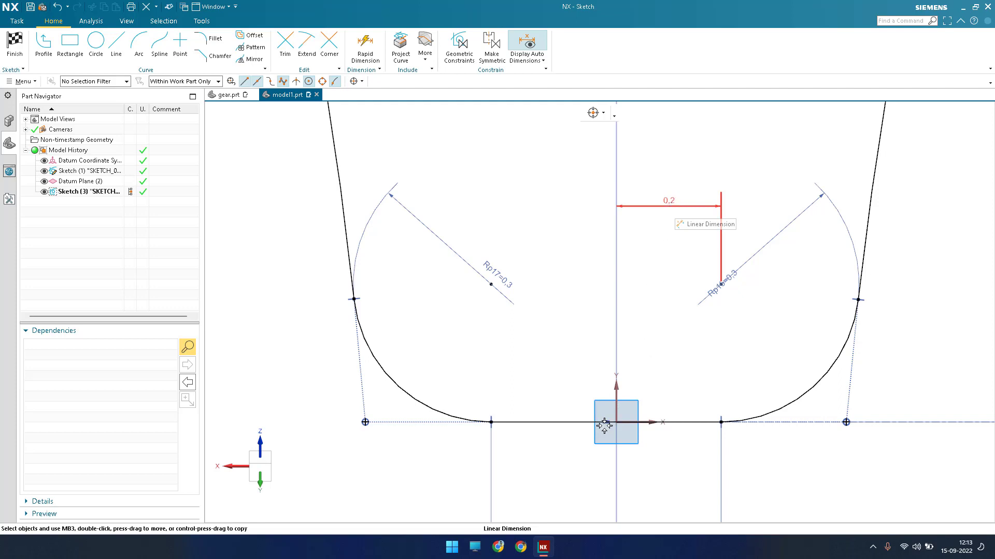
{"action": "left_click", "coordinate": [605, 423]}
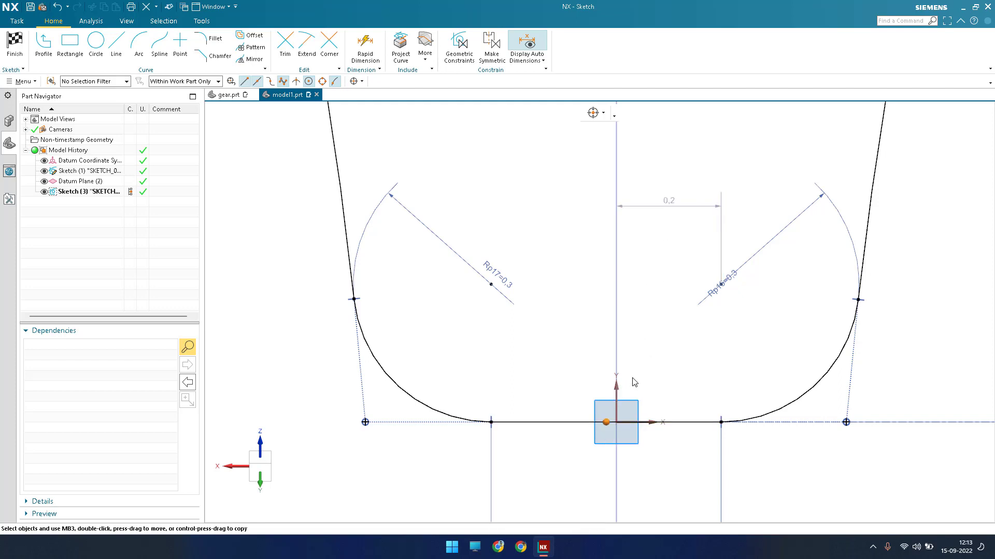
{"action": "left_click", "coordinate": [616, 393]}
{"action": "scroll", "coordinate": [556, 422], "scroll_direction": "down", "scroll_amount": 8}
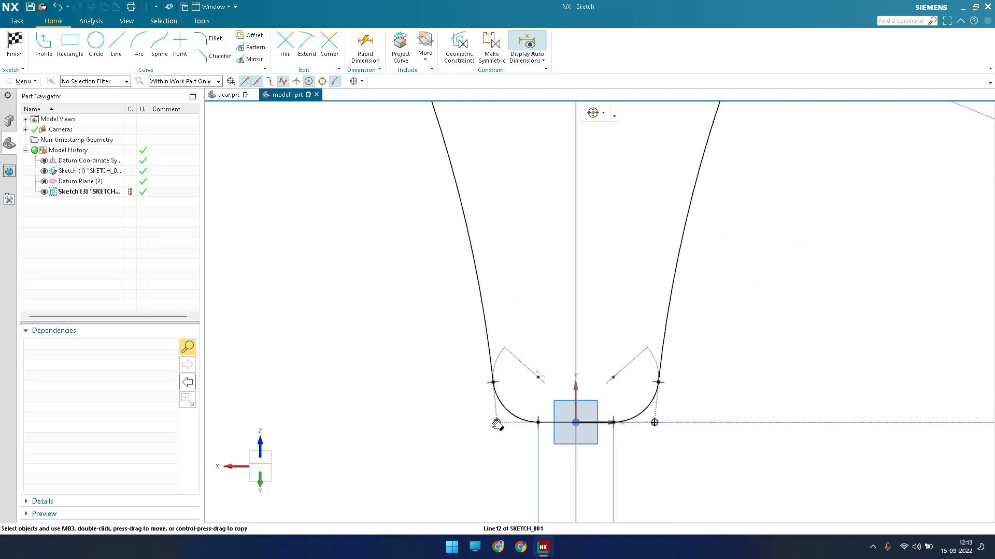
{"action": "middle_click_drag", "start_coordinate": [507, 474], "coordinate": [533, 459], "text": "shift"}
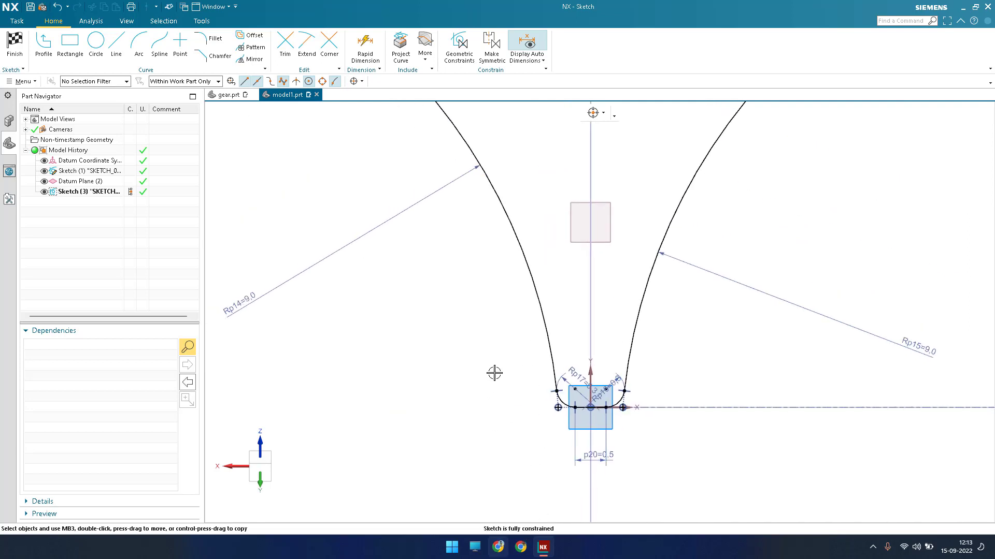
Move the right arc's 9 mm radius dimension closer to the profile and finish the sketch.
{"action": "scroll", "coordinate": [517, 417], "scroll_direction": "down", "scroll_amount": 3}
{"action": "scroll", "coordinate": [494, 372], "scroll_direction": "up", "scroll_amount": 1}
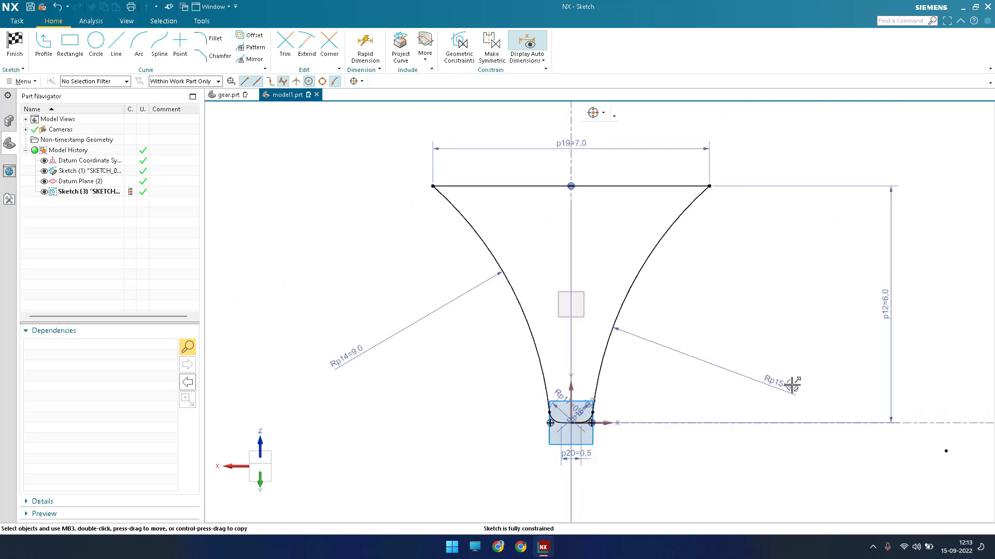
{"action": "left_click_drag", "start_coordinate": [630, 331], "coordinate": [689, 327]}
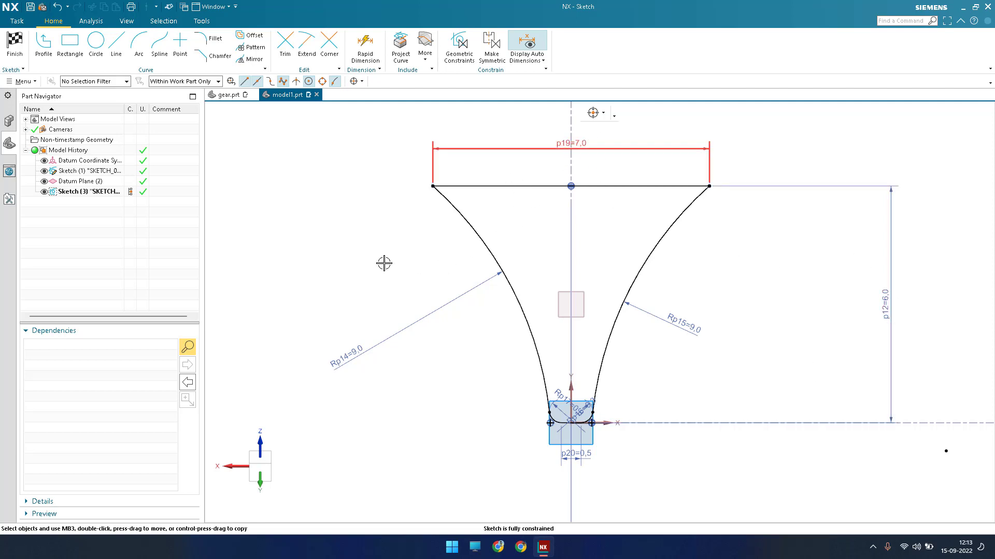
{"action": "left_click", "coordinate": [14, 52]}
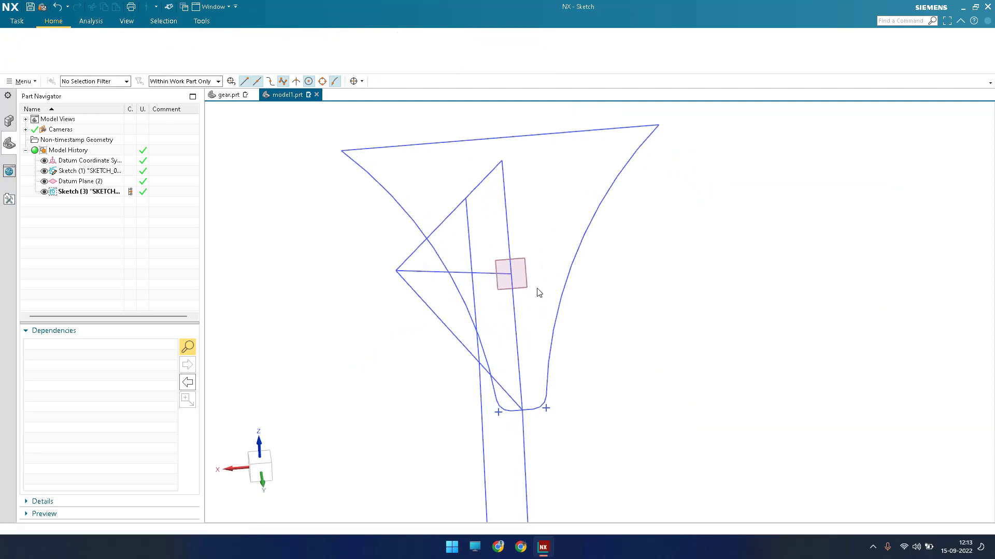
Start a Revolve and select the eight lines of the closed outline in the YZ-plane sketch as its section.
{"action": "scroll", "coordinate": [551, 288], "scroll_direction": "down", "scroll_amount": 5}
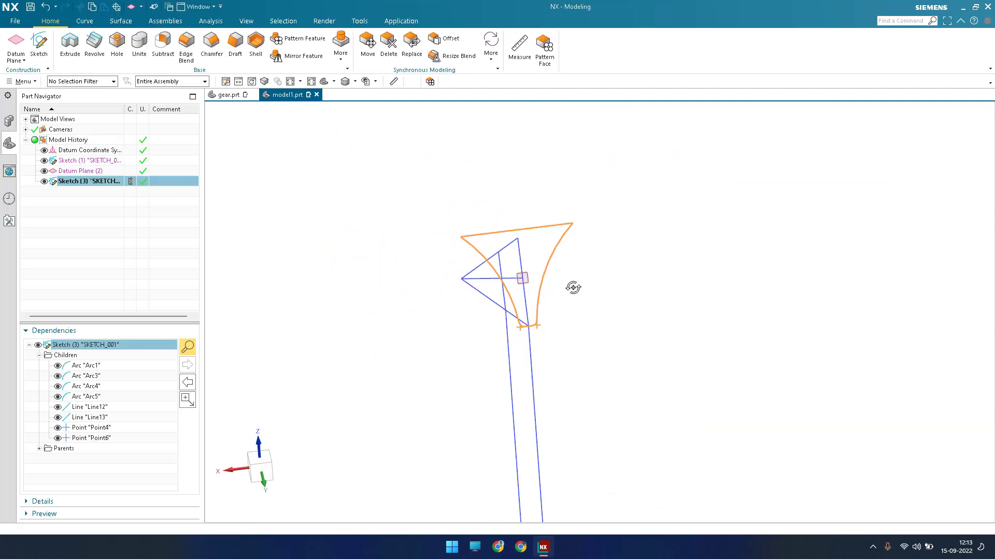
{"action": "middle_click_drag", "start_coordinate": [572, 287], "coordinate": [515, 297]}
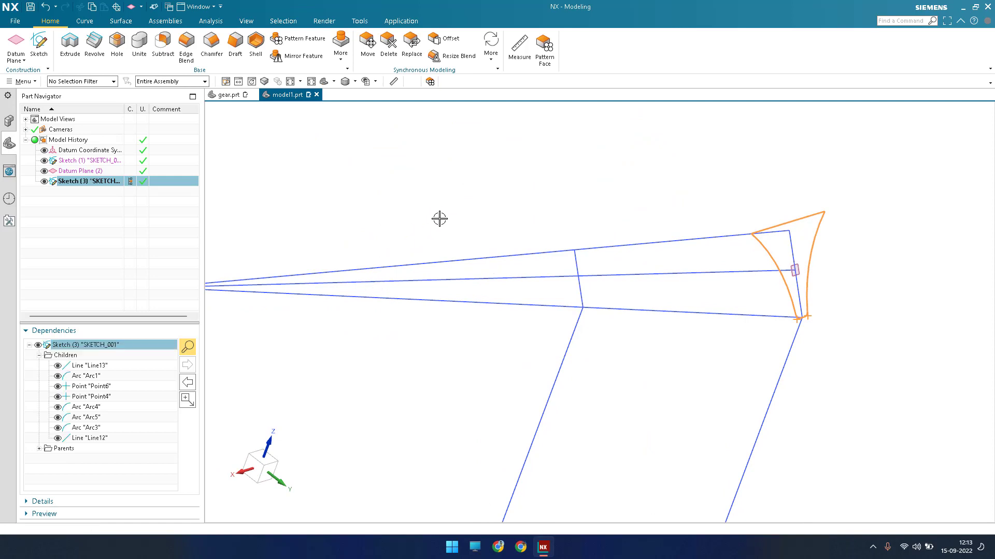
{"action": "mouse_move", "coordinate": [400, 256]}
{"action": "middle_mouse_down"}
{"action": "mouse_move", "coordinate": [520, 269]}
{"action": "mouse_move", "coordinate": [491, 272]}
{"action": "mouse_move", "coordinate": [508, 255]}
{"action": "mouse_move", "coordinate": [571, 285]}
{"action": "mouse_move", "coordinate": [538, 297]}
{"action": "middle_mouse_up"}
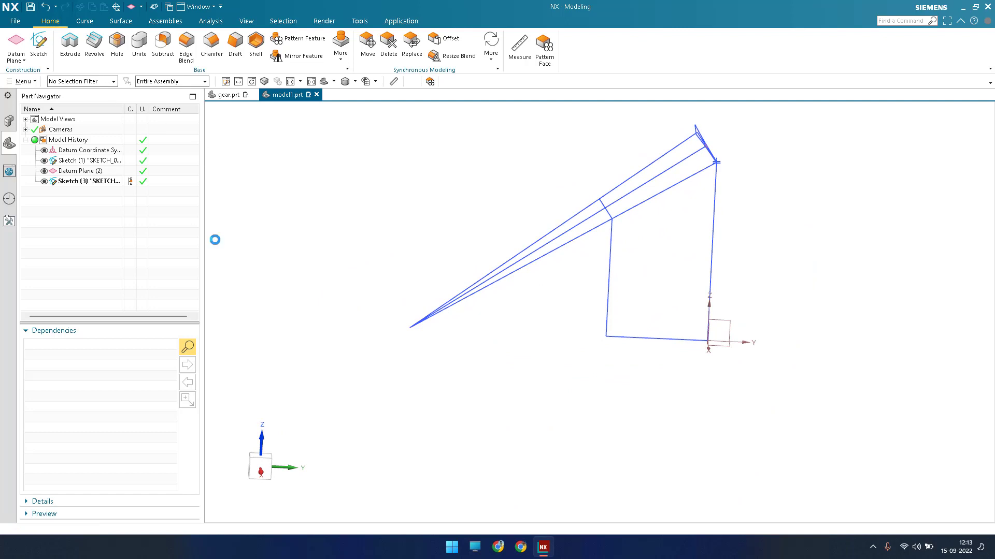
{"action": "left_click", "coordinate": [95, 41]}
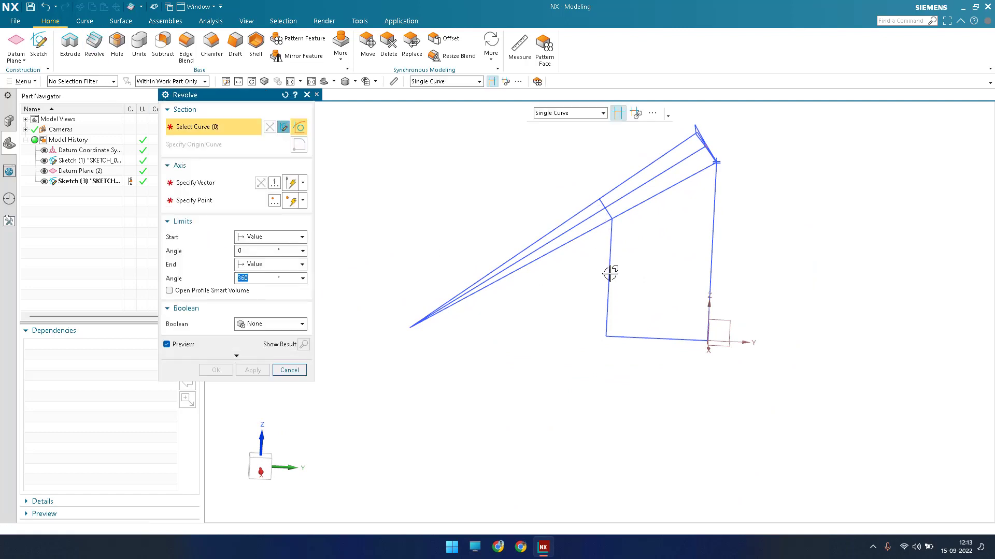
{"action": "scroll", "coordinate": [594, 228], "scroll_direction": "down", "scroll_amount": 4}
{"action": "left_click", "coordinate": [601, 179]}
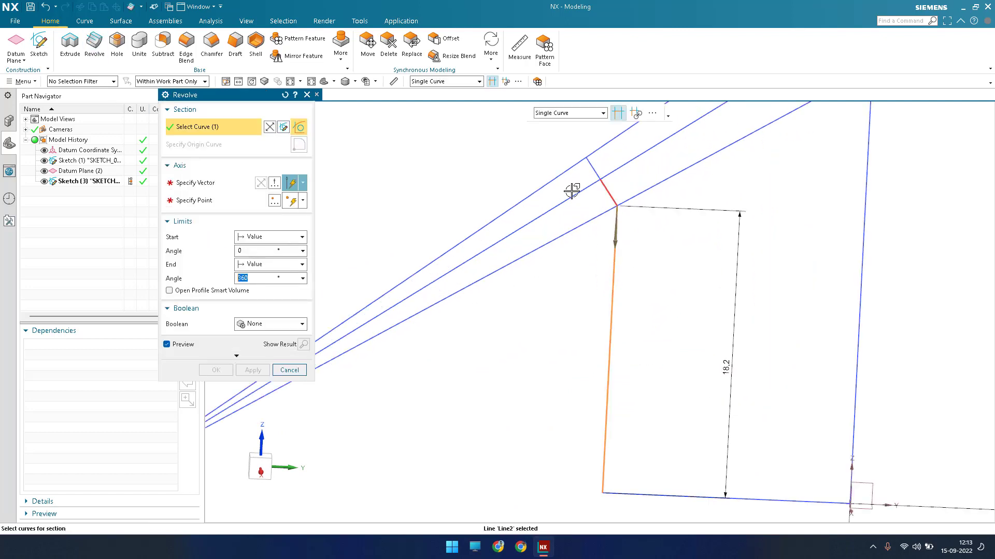
{"action": "left_click", "coordinate": [608, 191]}
{"action": "left_click", "coordinate": [593, 168]}
{"action": "scroll", "coordinate": [582, 195], "scroll_direction": "up", "scroll_amount": 2}
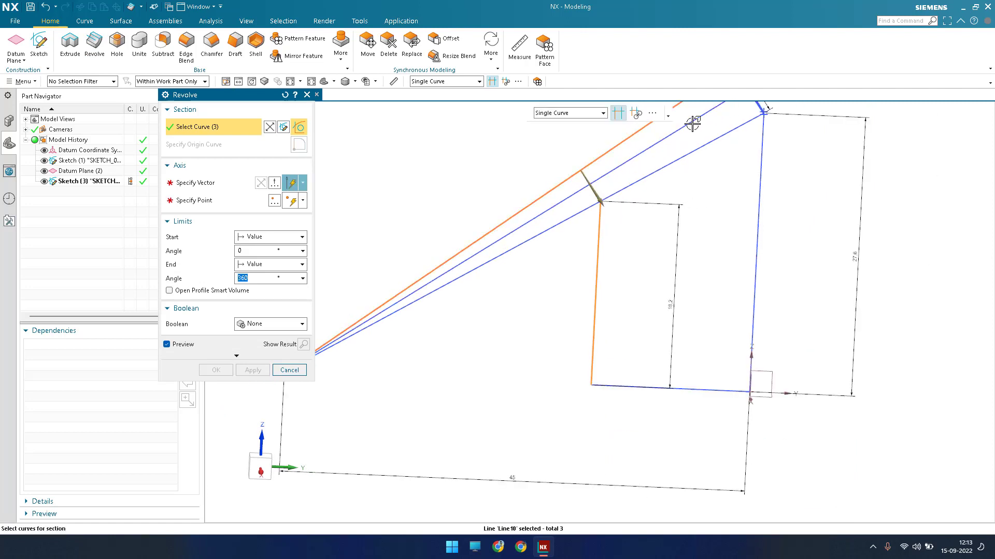
{"action": "left_click", "coordinate": [616, 147]}
{"action": "scroll", "coordinate": [607, 190], "scroll_direction": "up", "scroll_amount": 2}
{"action": "scroll", "coordinate": [606, 143], "scroll_direction": "down", "scroll_amount": 4}
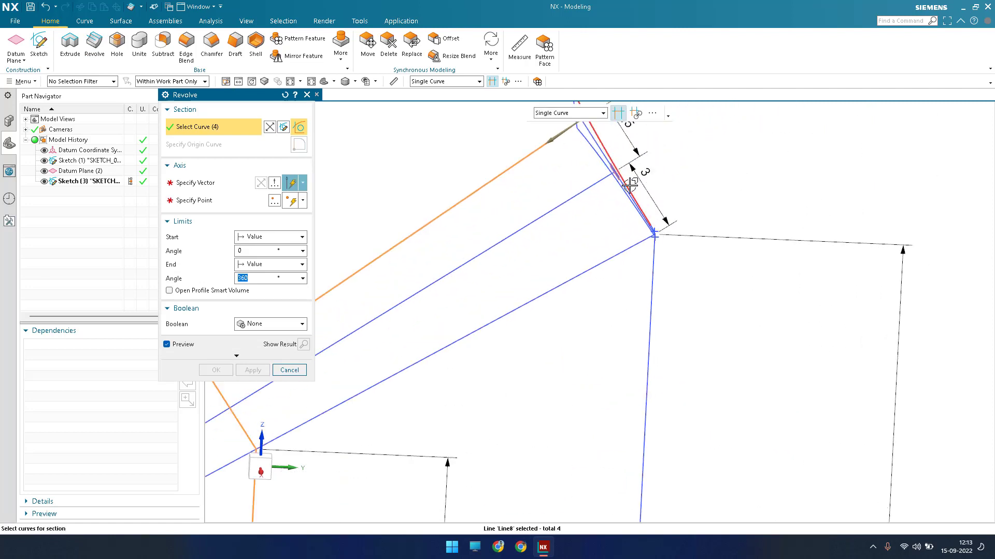
{"action": "scroll", "coordinate": [613, 190], "scroll_direction": "down", "scroll_amount": 3}
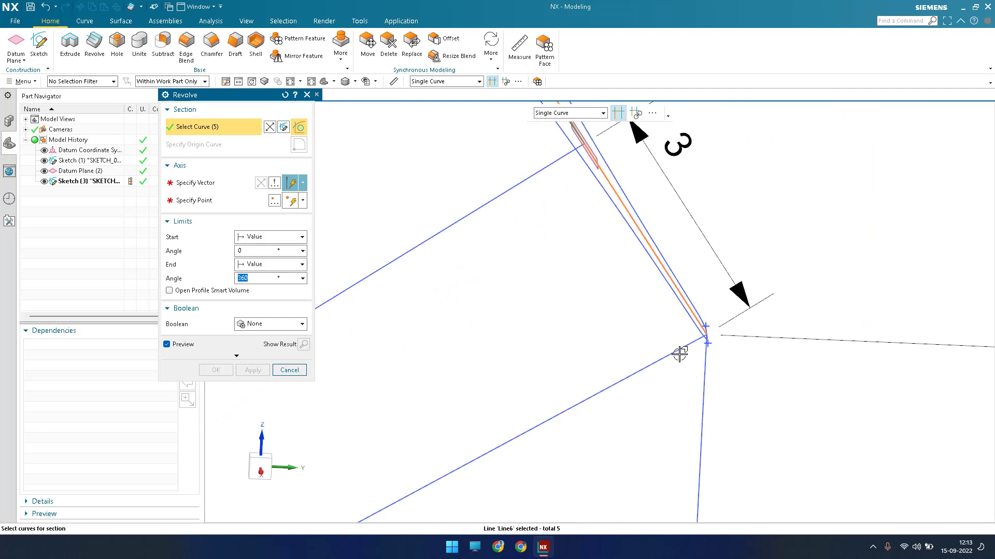
{"action": "left_click", "coordinate": [693, 316]}
{"action": "scroll", "coordinate": [696, 299], "scroll_direction": "up", "scroll_amount": 1}
{"action": "left_click", "coordinate": [671, 420]}
{"action": "scroll", "coordinate": [661, 438], "scroll_direction": "up", "scroll_amount": 4}
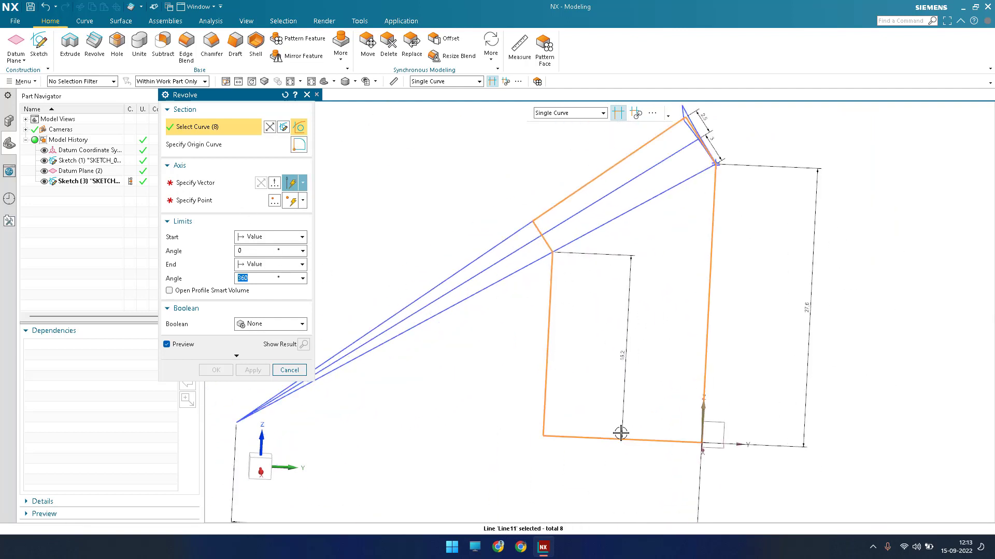
Revolve the section from 0 to 360° about the outline's horizontal bottom line, with Boolean set to None.
{"action": "middle_click", "coordinate": [620, 432]}
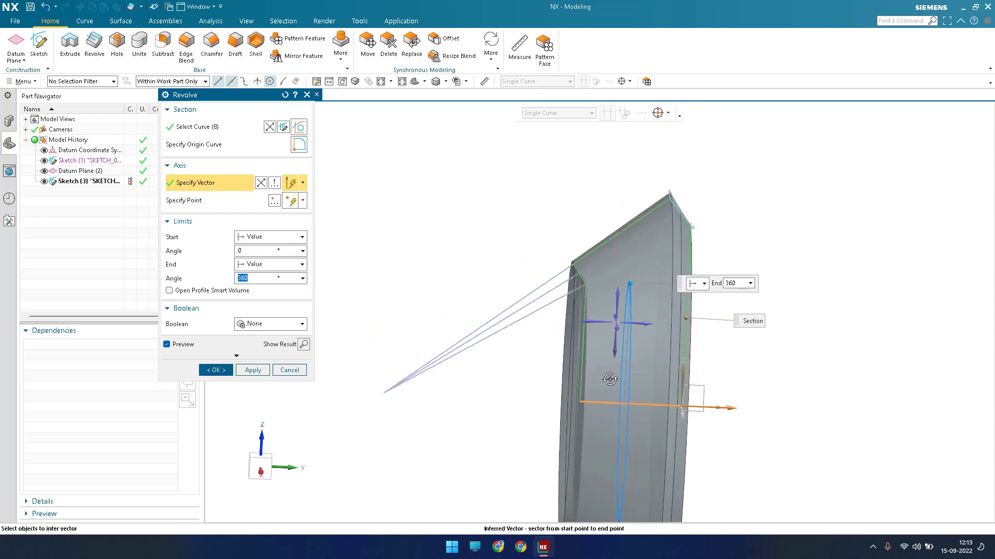
{"action": "mouse_move", "coordinate": [670, 378]}
{"action": "middle_mouse_down"}
{"action": "mouse_move", "coordinate": [331, 319]}
{"action": "mouse_move", "coordinate": [532, 397]}
{"action": "mouse_move", "coordinate": [670, 378]}
{"action": "middle_mouse_up"}
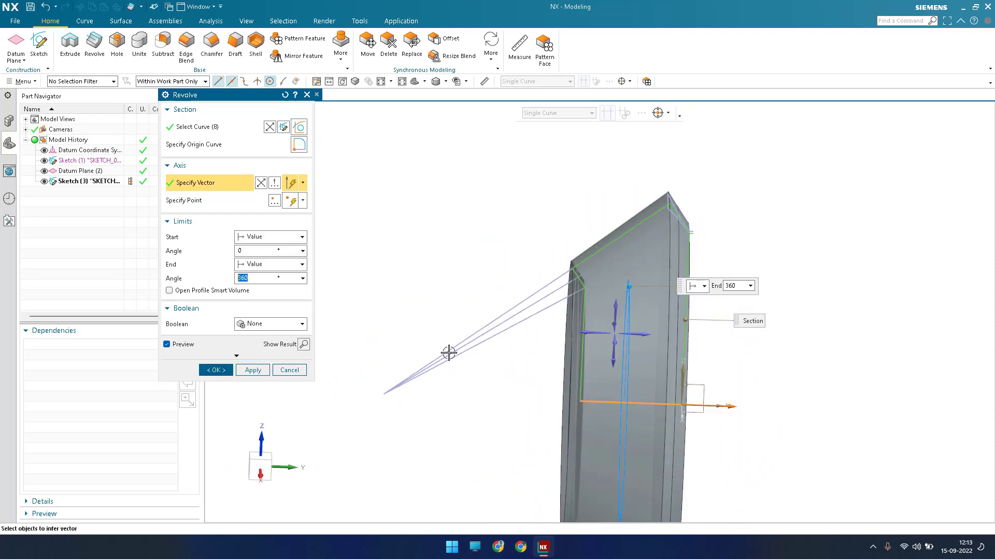
{"action": "middle_click", "coordinate": [495, 317]}
Create a sketch on the small flat circular face of the revolved body, using the Inferred plane method.
{"action": "middle_click_drag", "start_coordinate": [502, 280], "coordinate": [350, 264]}
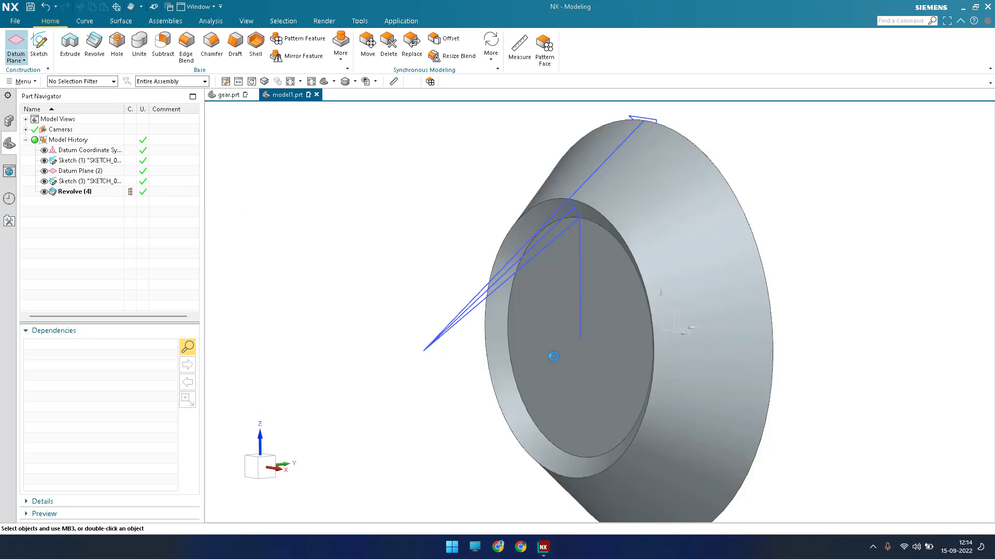
{"action": "left_click", "coordinate": [38, 45]}
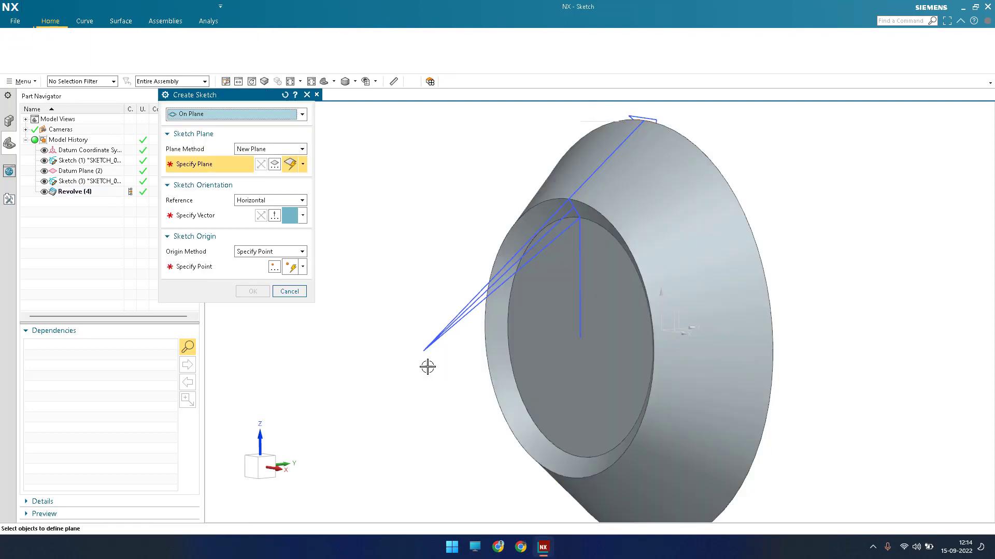
{"action": "left_click", "coordinate": [555, 351]}
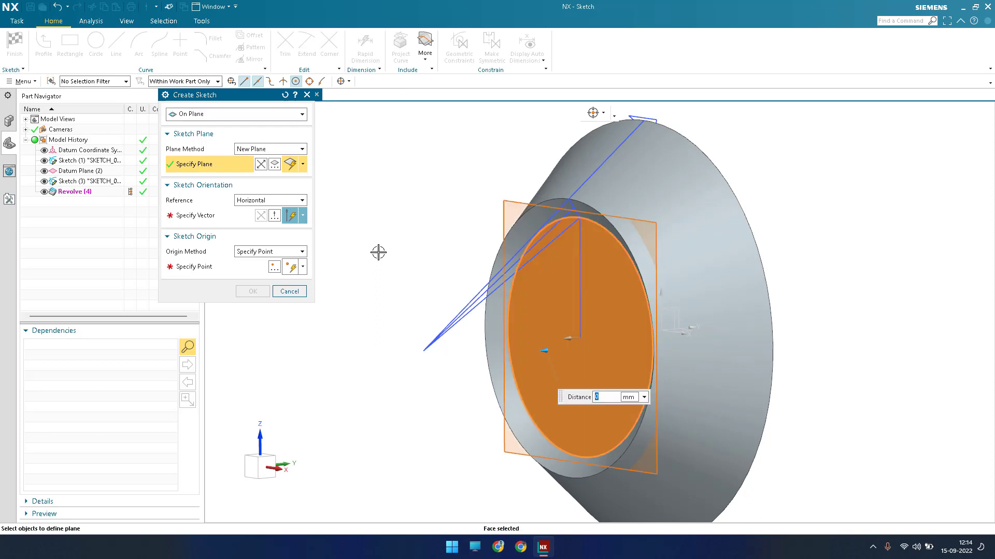
{"action": "middle_click", "coordinate": [377, 253]}
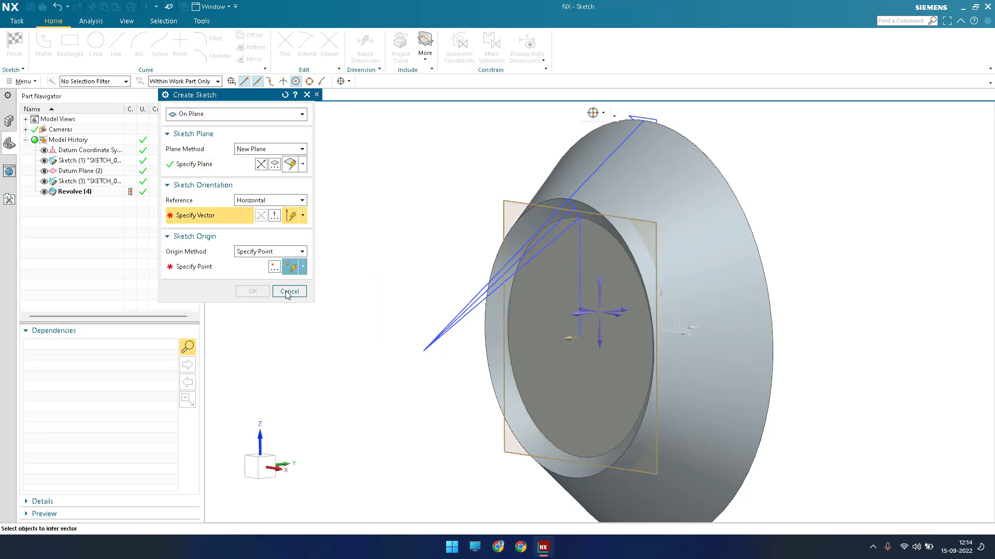
{"action": "left_click", "coordinate": [262, 151]}
{"action": "left_click", "coordinate": [259, 158]}
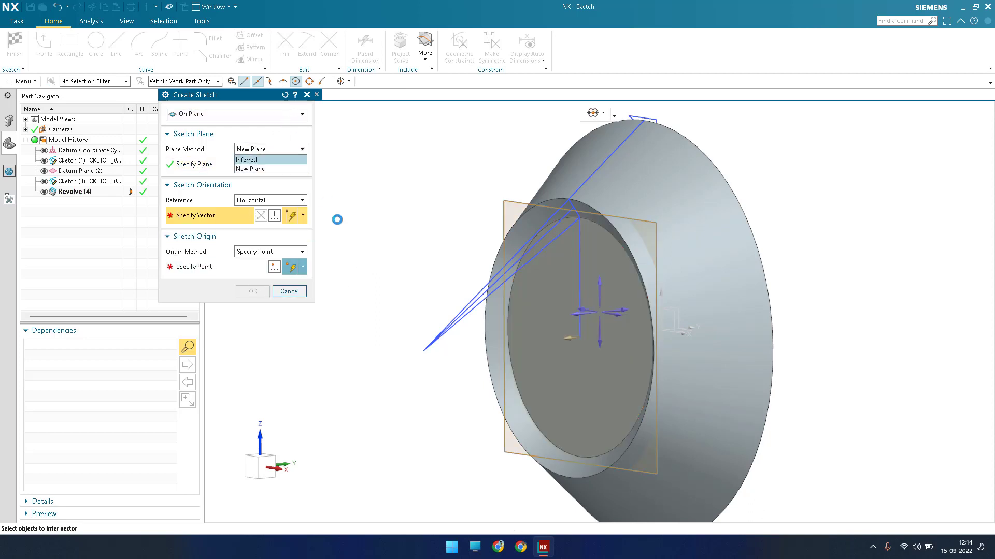
{"action": "left_click", "coordinate": [574, 348]}
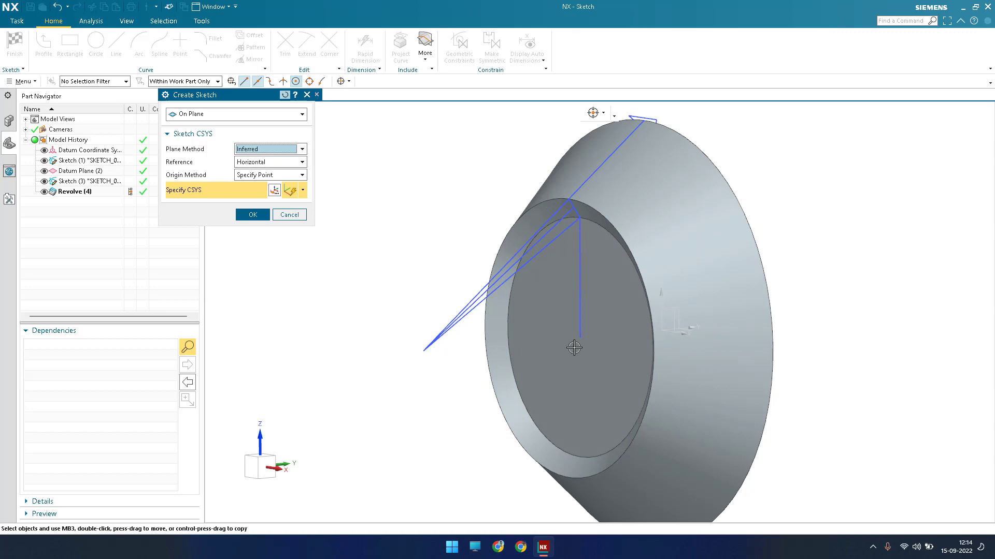
{"action": "middle_click", "coordinate": [348, 331]}
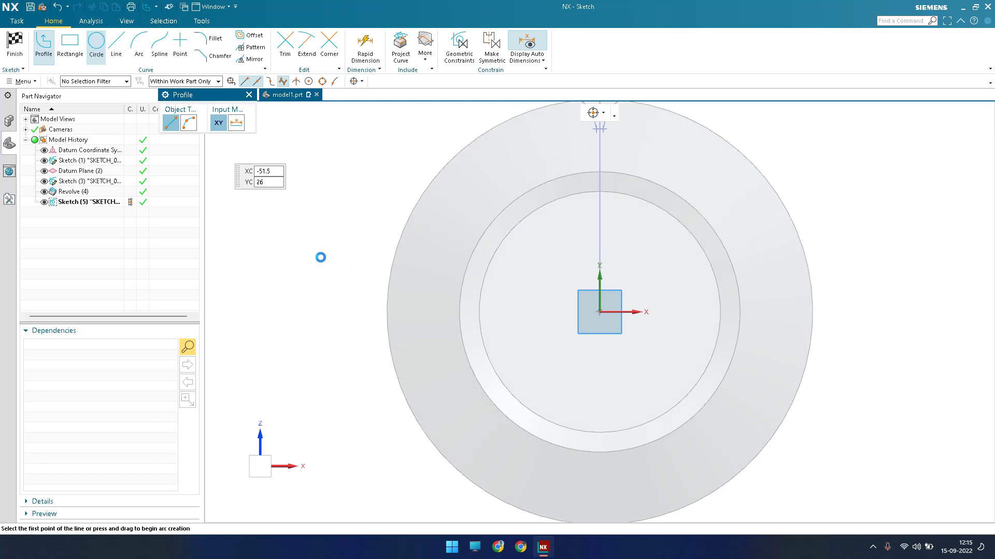
Sketch two concentric circles with diameters of 15 mm and 20 mm beside the revolved body's outline.
{"action": "key", "text": "o"}
{"action": "key", "text": "Return"}
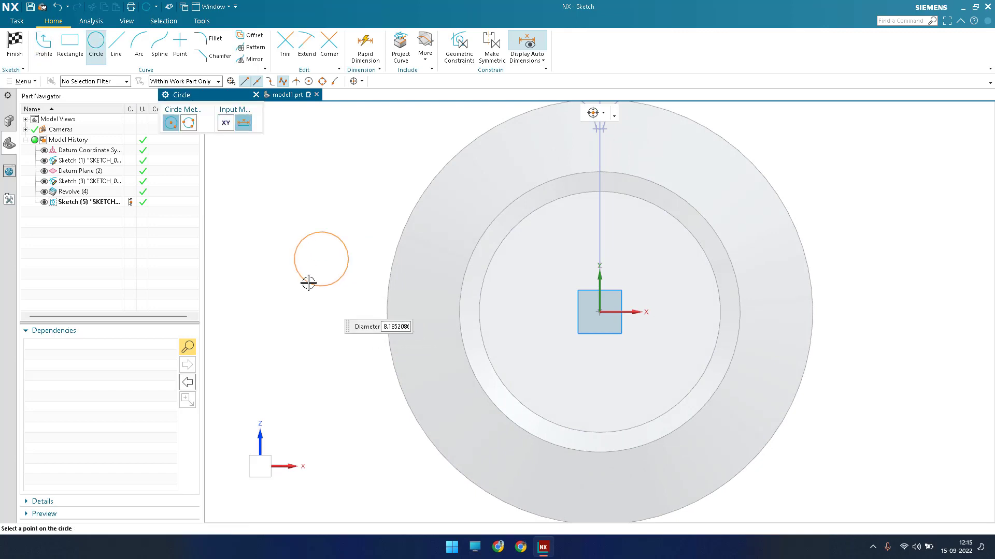
{"action": "key", "text": "Return"}
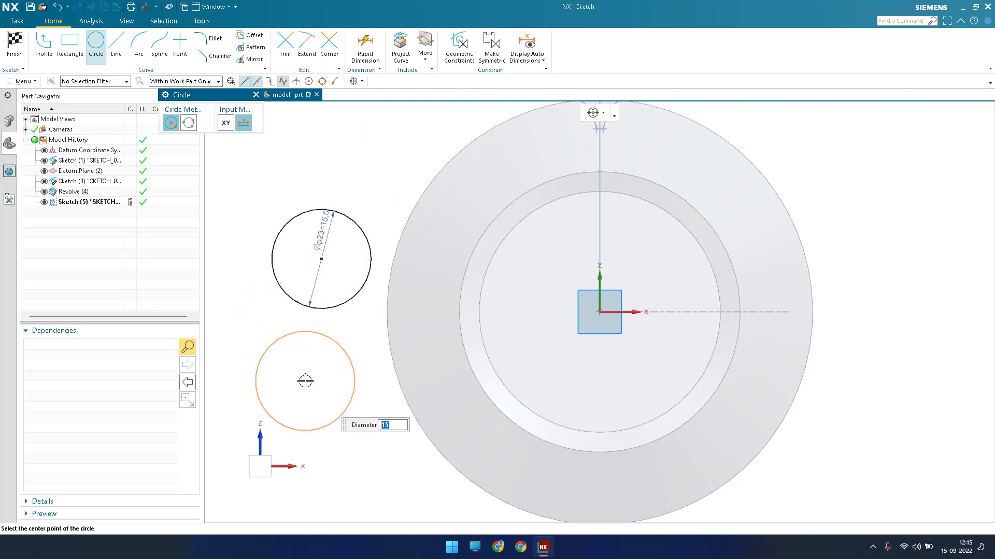
{"action": "key", "text": "Return"}
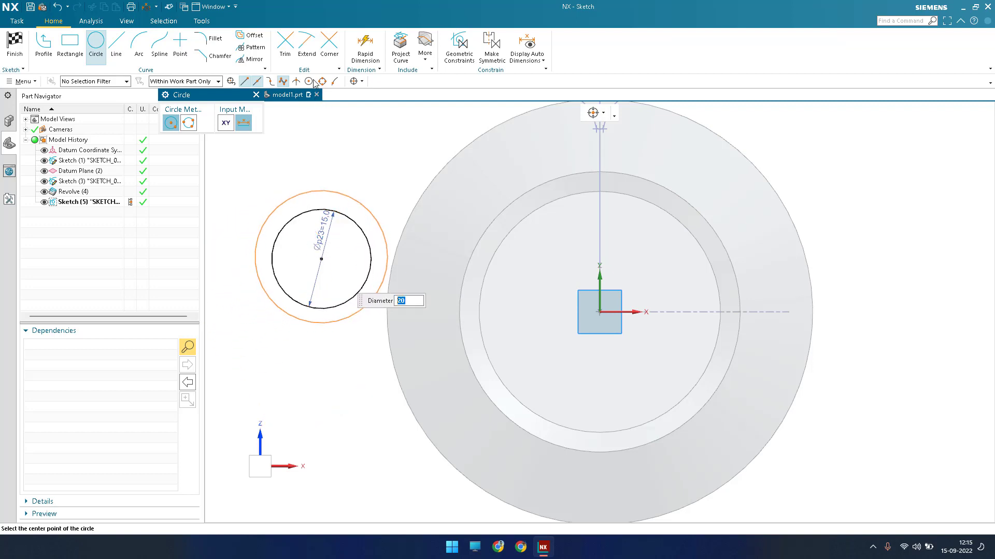
{"action": "left_click", "coordinate": [310, 275]}
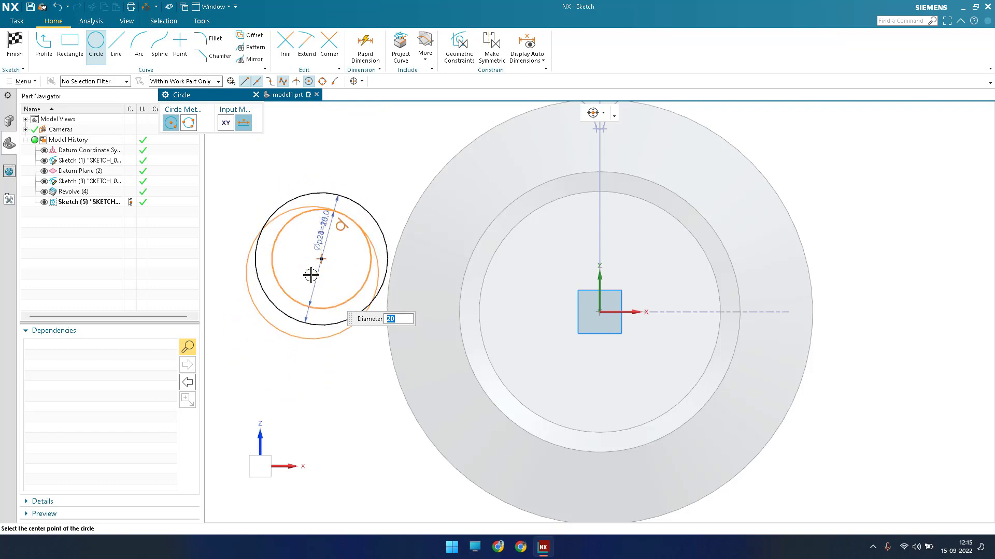
Add a third concentric circle with a diameter of 35 mm around the two existing circles.
{"action": "type", "text": "35"}
{"action": "key", "text": "Return"}
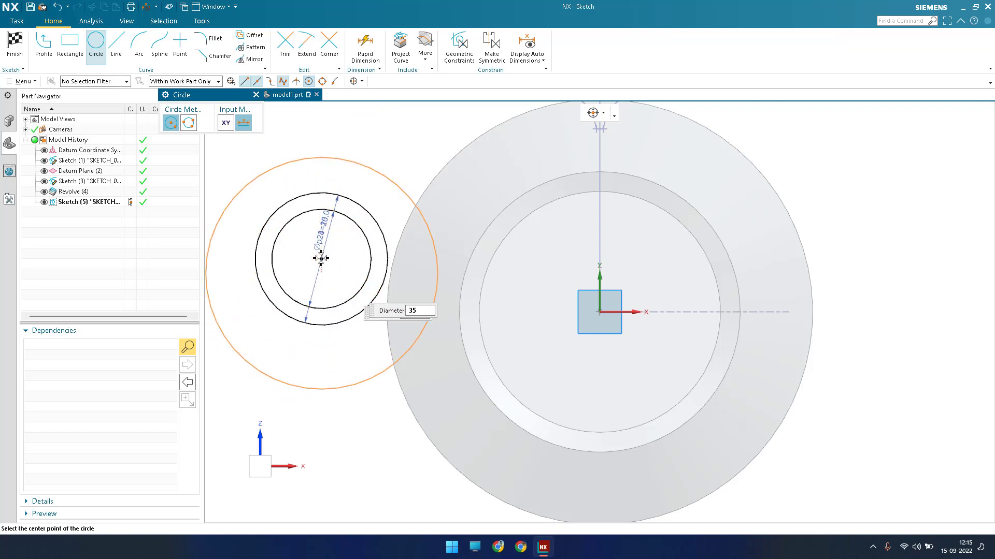
{"action": "left_click", "coordinate": [321, 268]}
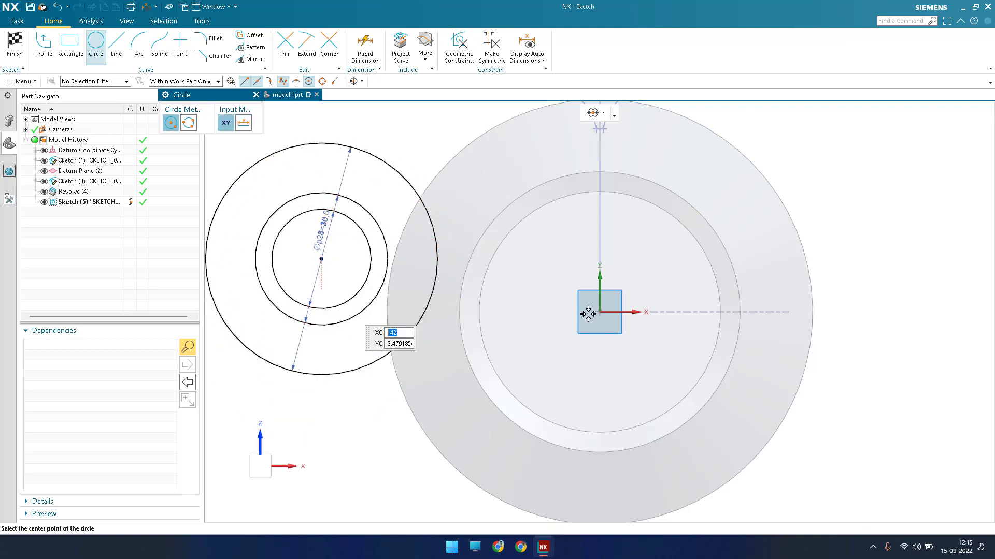
Make the circles' shared centre coincident with the sketch origin and finish the sketch.
{"action": "key", "text": "Escape"}
{"action": "key", "text": "c"}
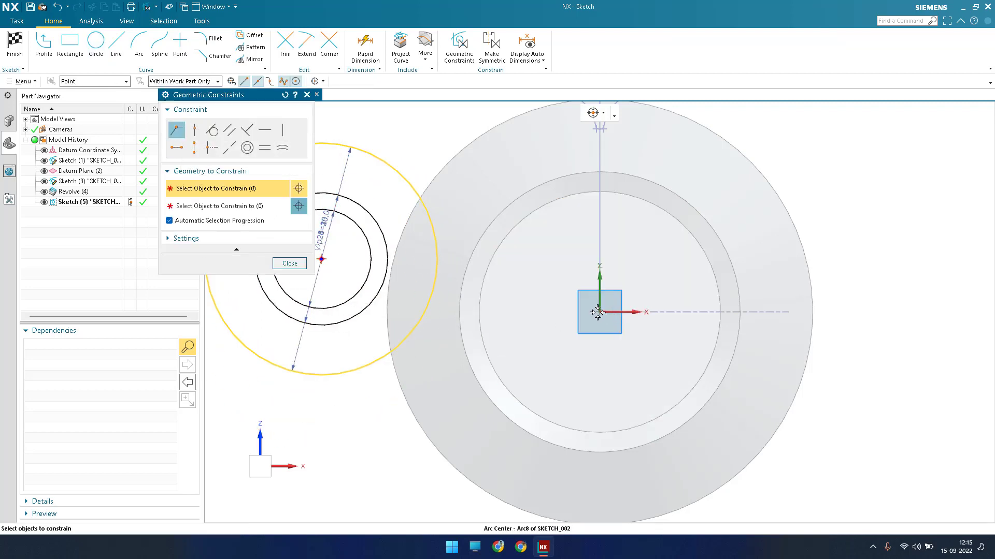
{"action": "left_click", "coordinate": [321, 259]}
{"action": "left_click", "coordinate": [599, 312]}
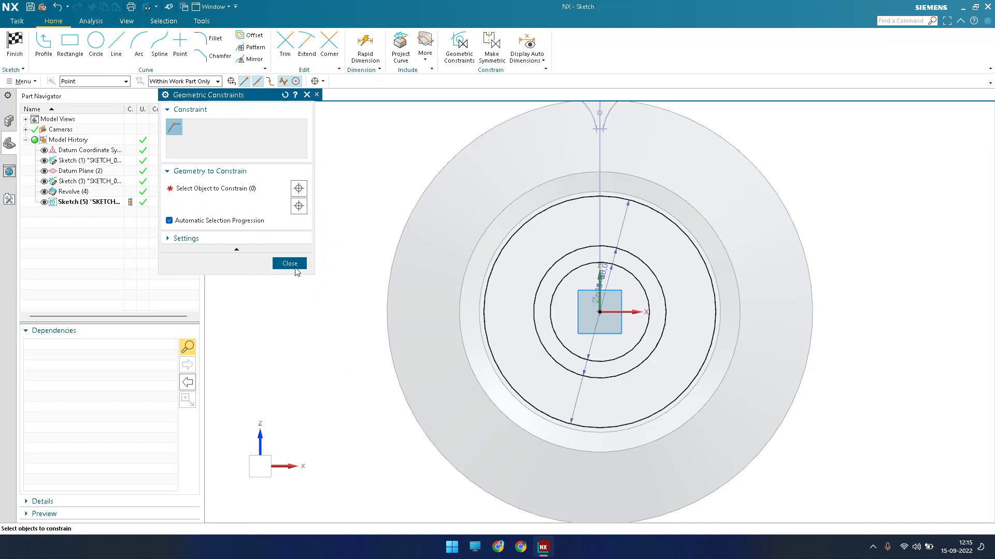
{"action": "middle_click", "coordinate": [371, 241]}
{"action": "key", "text": "Escape"}
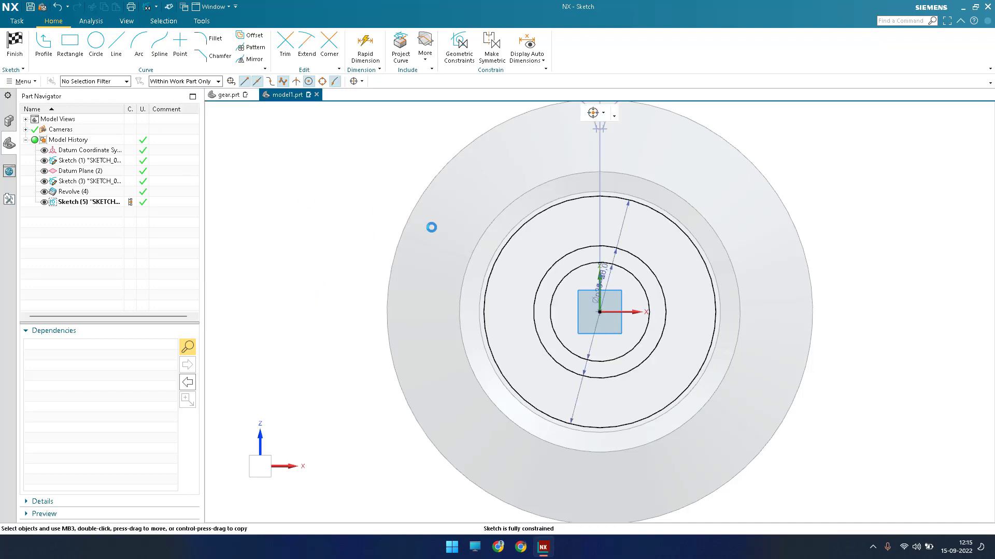
{"action": "middle_click_drag", "start_coordinate": [434, 264], "coordinate": [360, 231]}
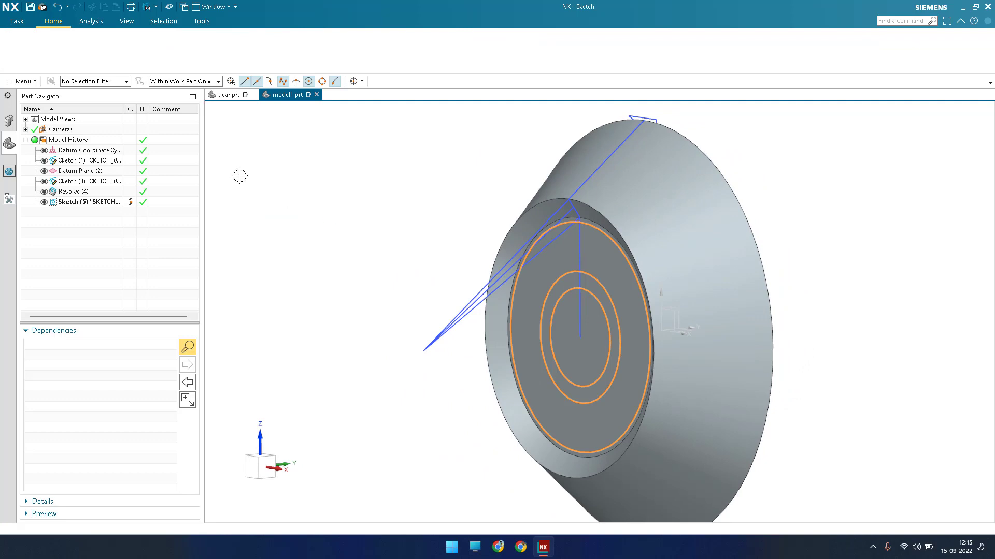
{"action": "key", "text": "ctrl+q"}
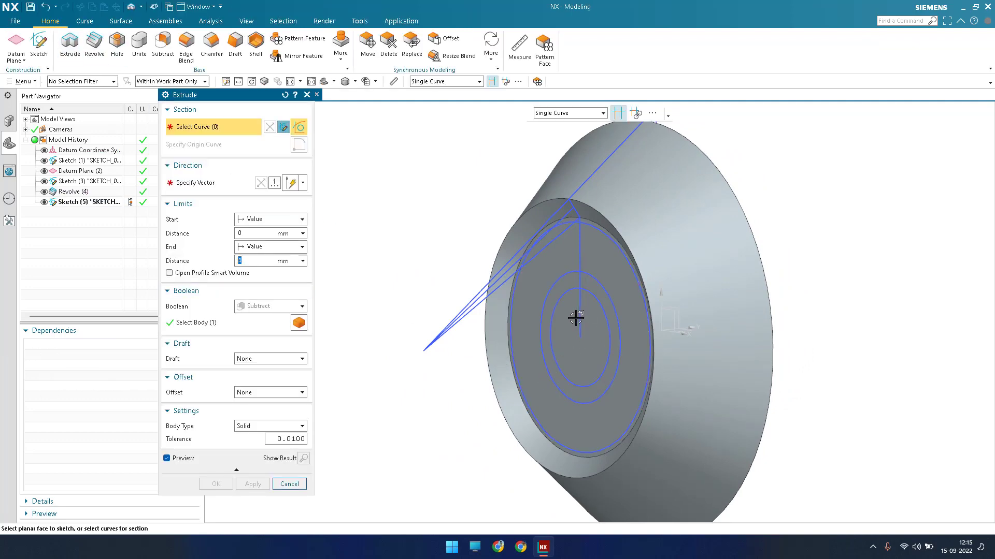
Extrude the 15 mm circle 39.5 mm through the revolved body as a Subtract to cut the central bore.
{"action": "scroll", "coordinate": [575, 313], "scroll_direction": "up", "scroll_amount": 3}
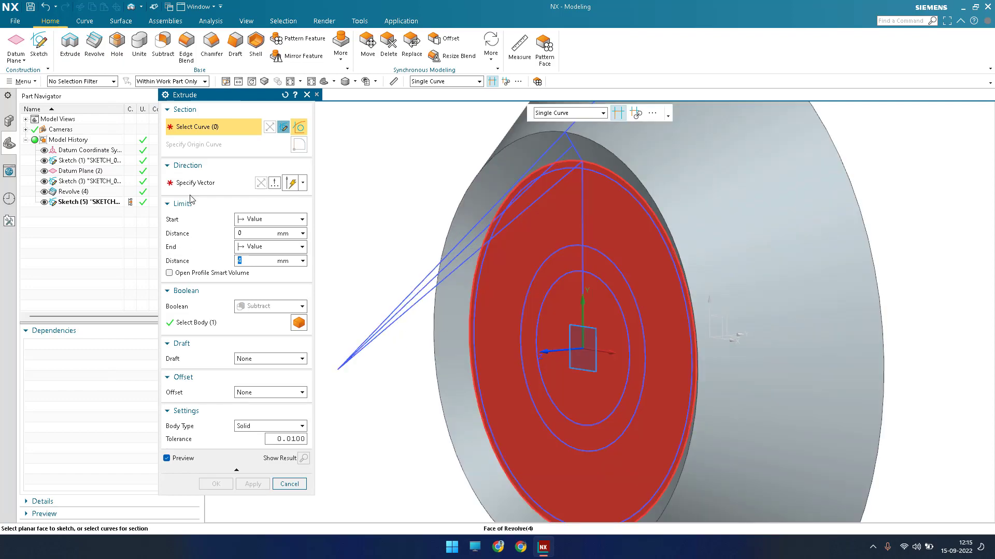
{"action": "middle_click", "coordinate": [565, 280]}
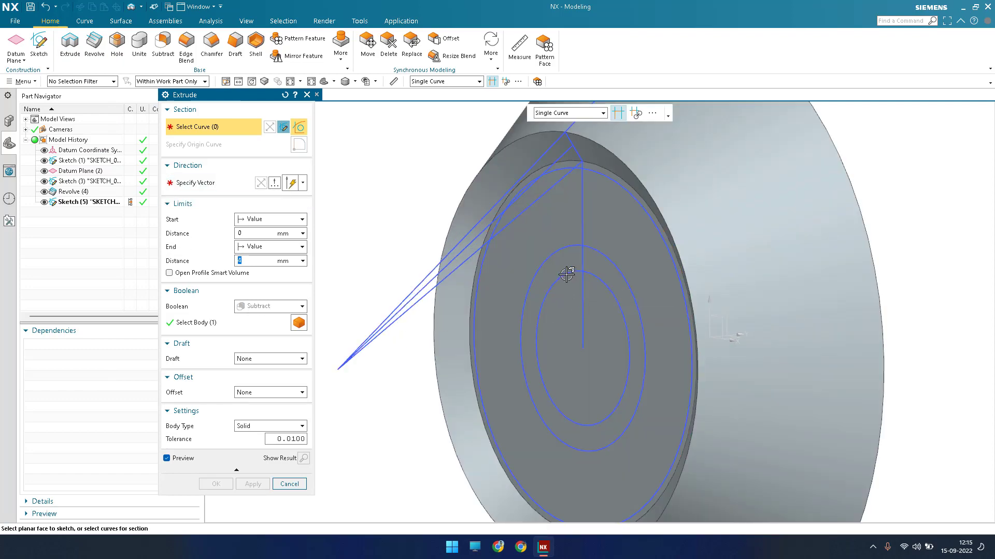
{"action": "left_click", "coordinate": [537, 342]}
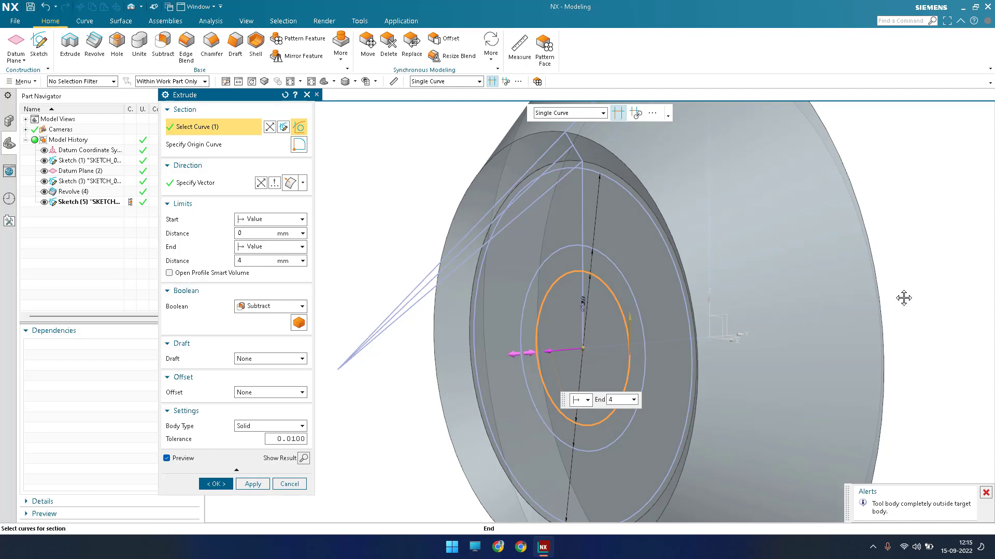
{"action": "left_click_drag", "start_coordinate": [544, 351], "coordinate": [912, 320]}
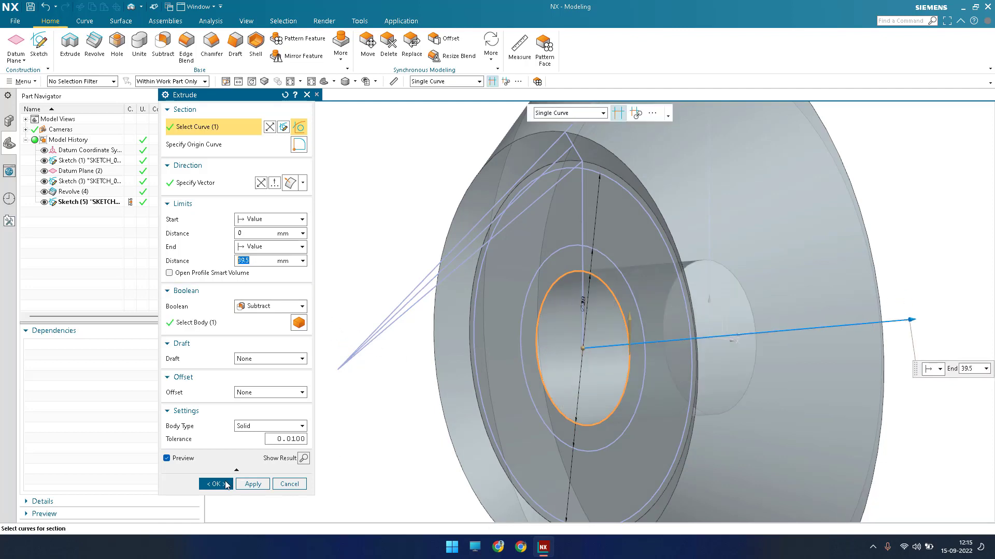
{"action": "middle_click", "coordinate": [269, 160]}
{"action": "scroll", "coordinate": [352, 168], "scroll_direction": "down", "scroll_amount": 3}
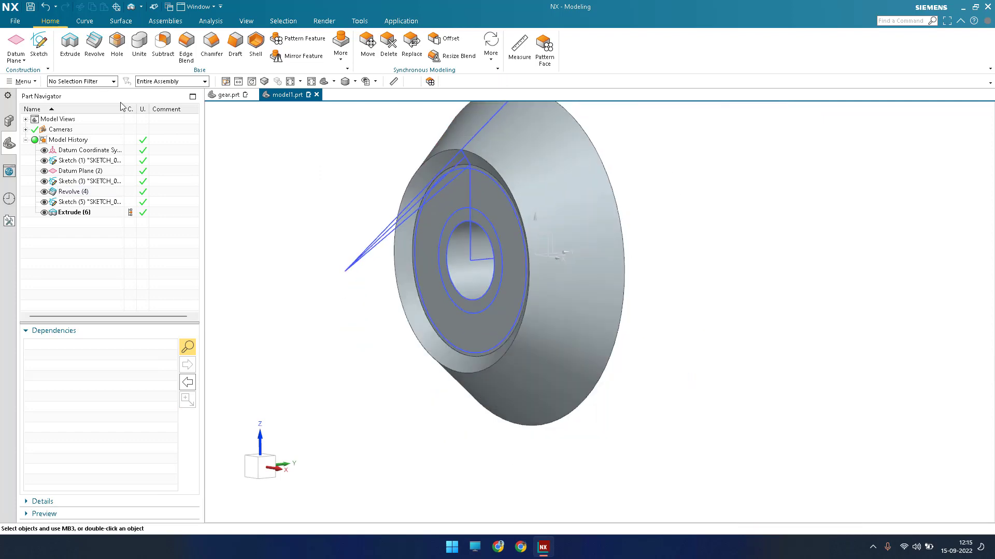
Extrude the 35 mm and 20 mm circles 4 mm into the body as a Subtract to cut a ring-shaped recess.
{"action": "key", "text": "x"}
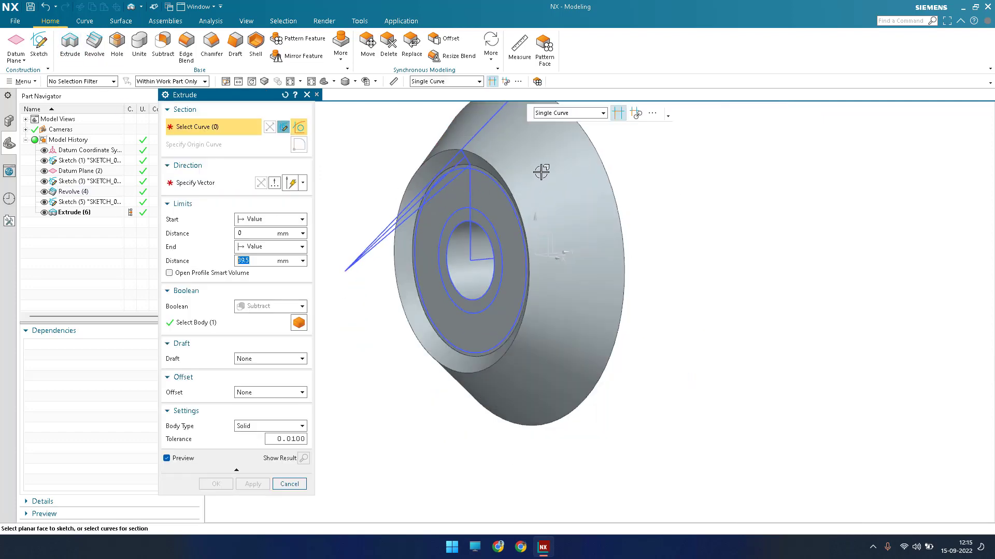
{"action": "scroll", "coordinate": [542, 171], "scroll_direction": "up", "scroll_amount": 6}
{"action": "left_click", "coordinate": [600, 300]}
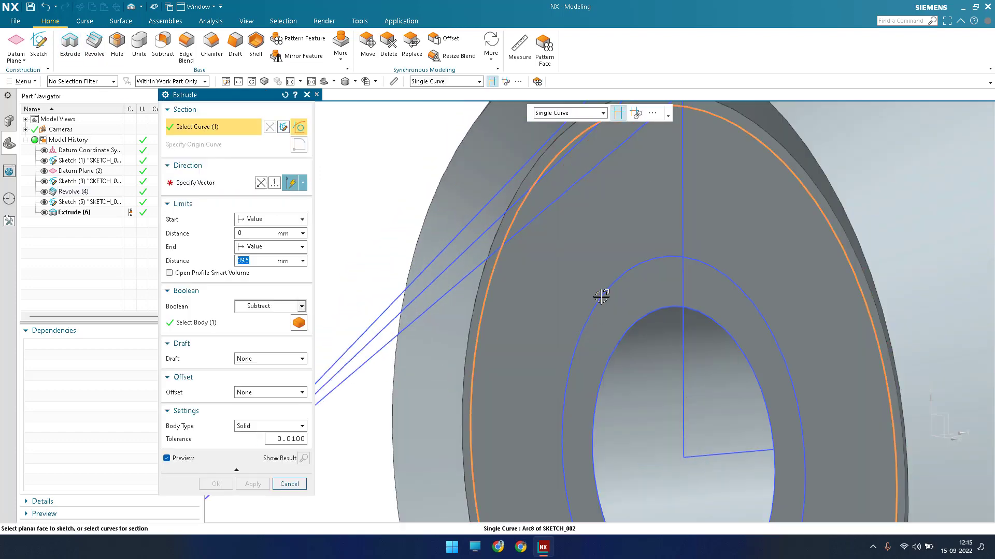
{"action": "left_click", "coordinate": [600, 299]}
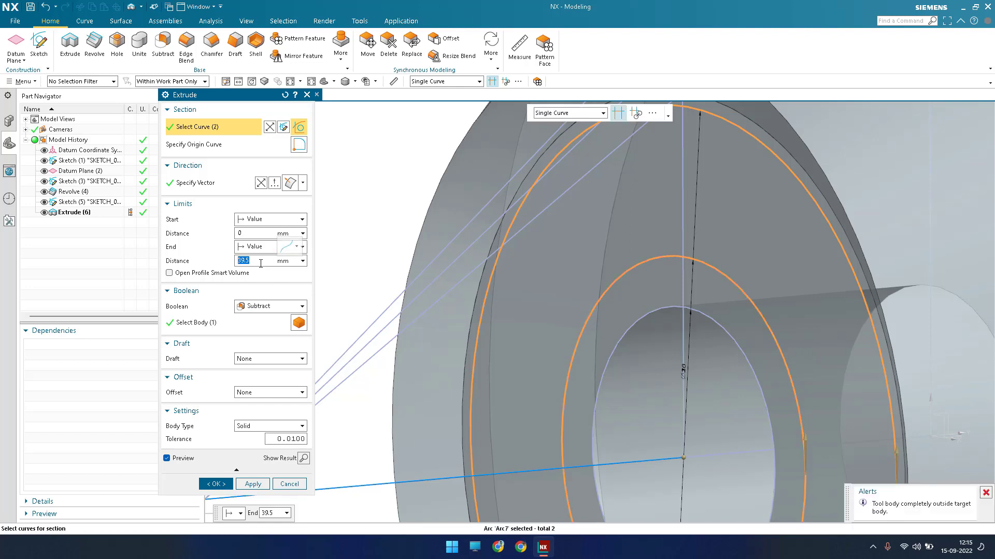
{"action": "key", "text": "Return"}
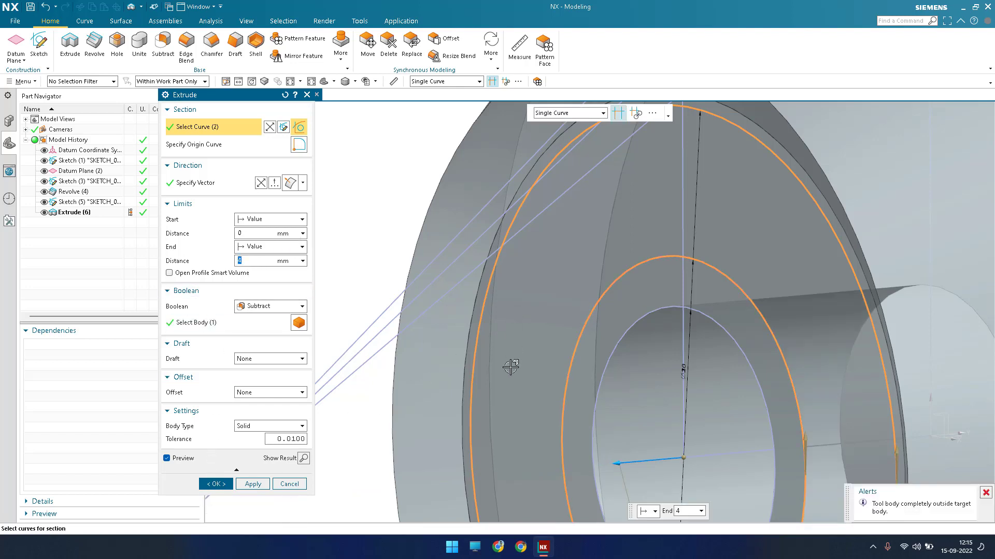
{"action": "scroll", "coordinate": [579, 351], "scroll_direction": "up", "scroll_amount": 4}
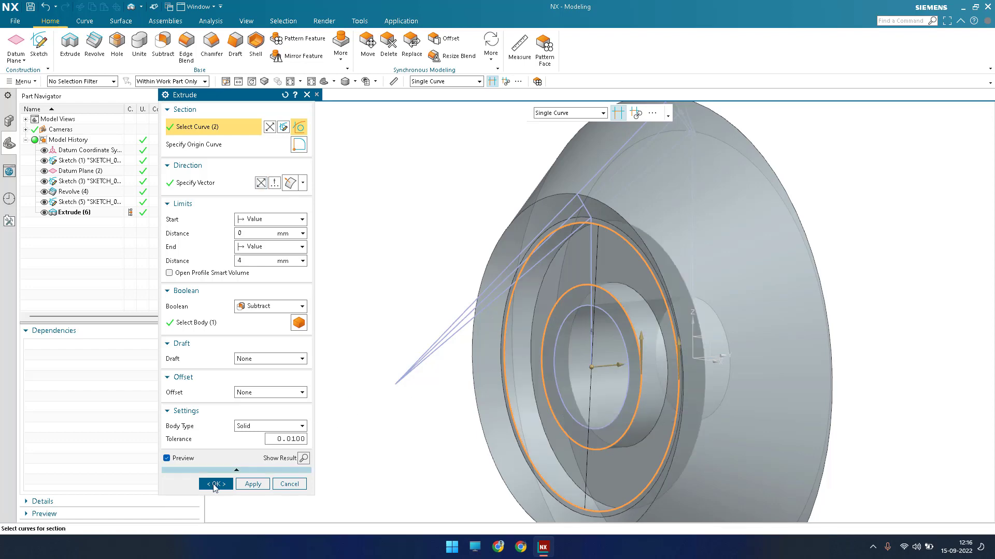
{"action": "middle_click", "coordinate": [535, 309]}
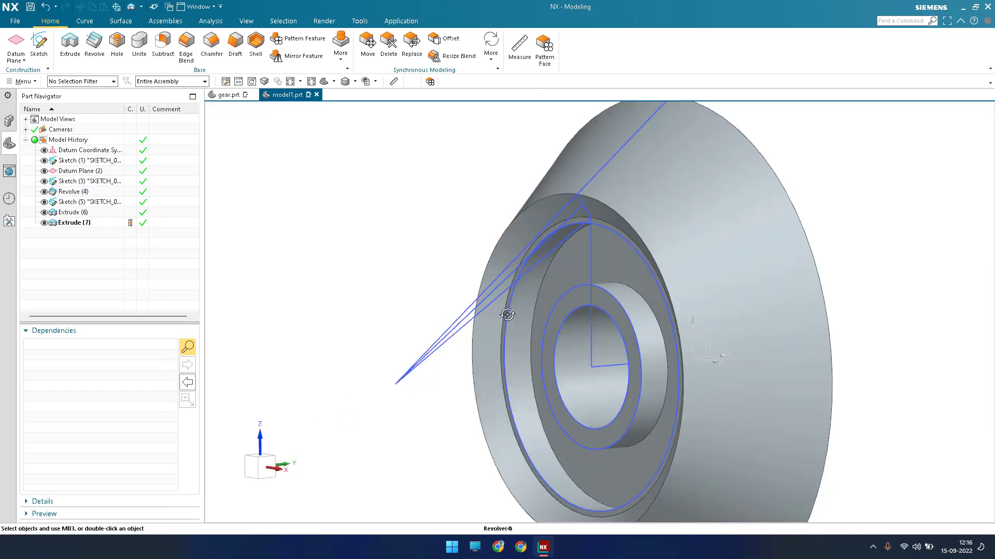
Create a sketch on the large flat face on the opposite side of the body, using the Inferred plane method.
{"action": "middle_click_drag", "start_coordinate": [507, 314], "coordinate": [363, 290]}
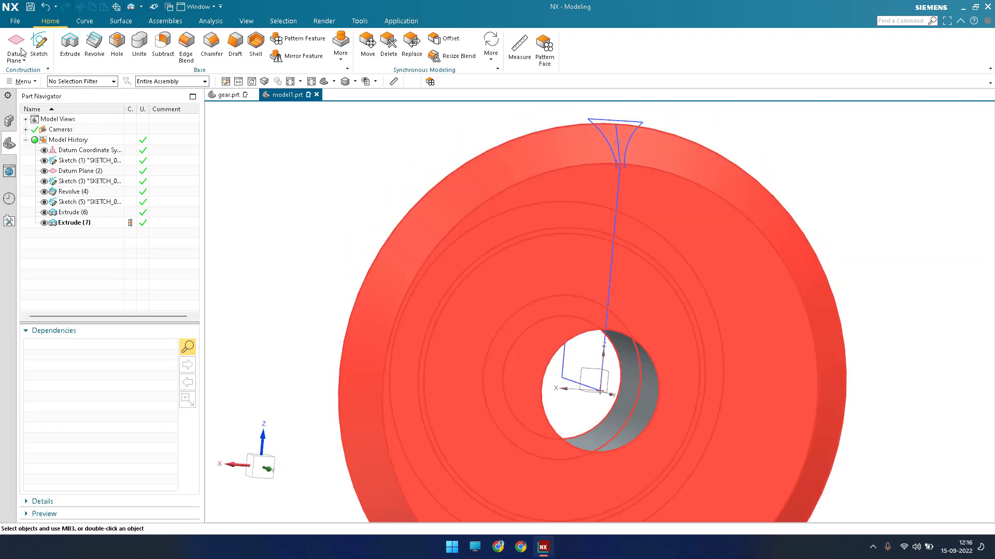
{"action": "left_click", "coordinate": [22, 44]}
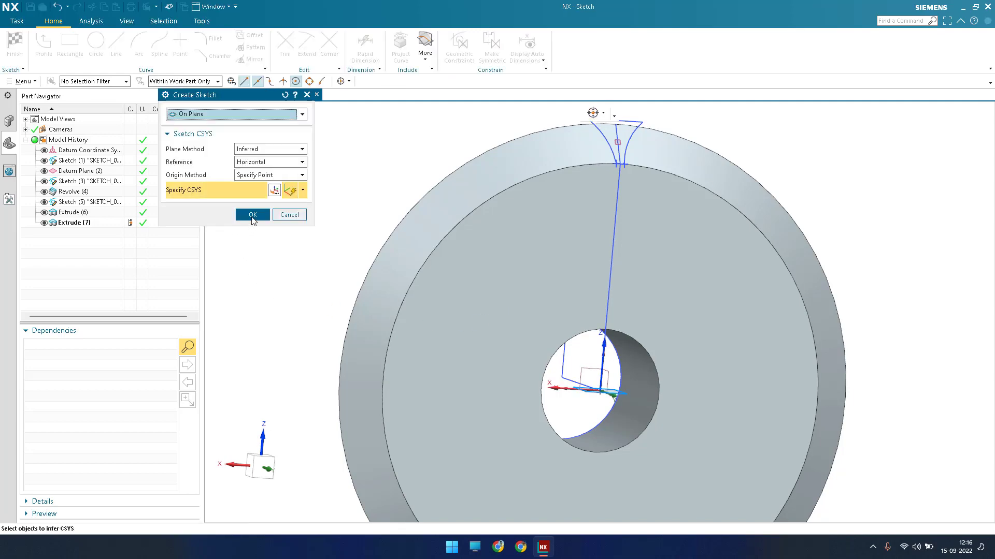
{"action": "left_click", "coordinate": [456, 313]}
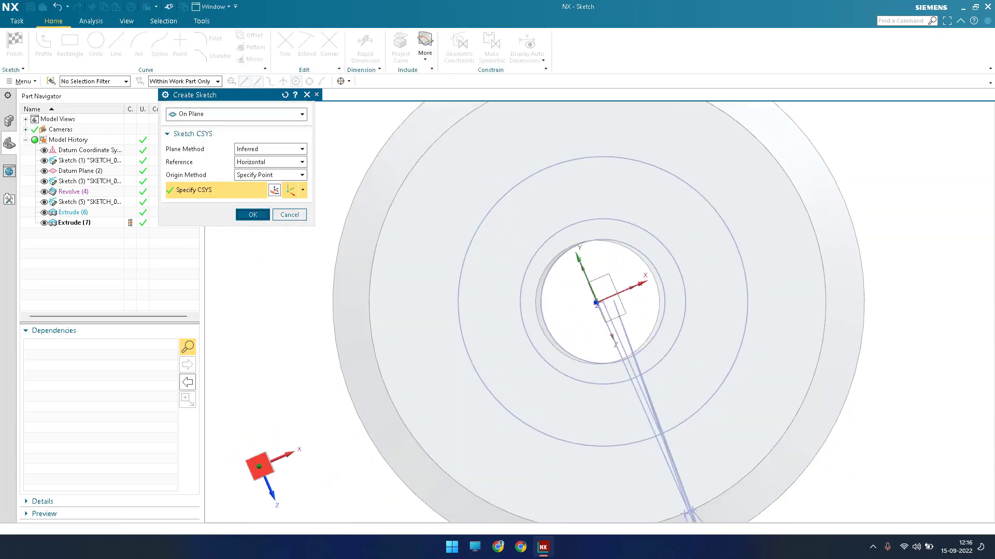
{"action": "left_click", "coordinate": [252, 214]}
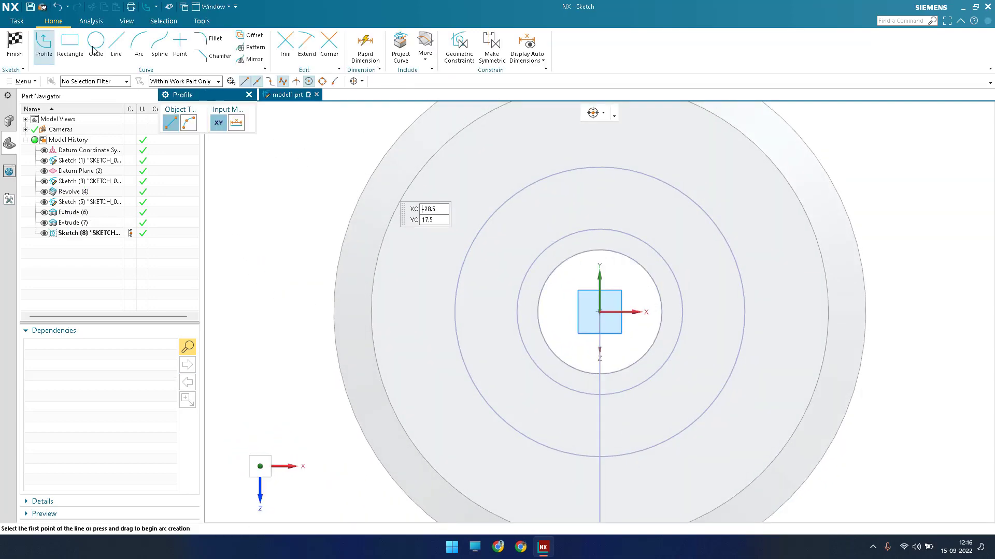
Sketch two concentric circles with diameters of 20 mm and 48 mm beside the body's bore.
{"action": "left_click", "coordinate": [94, 49]}
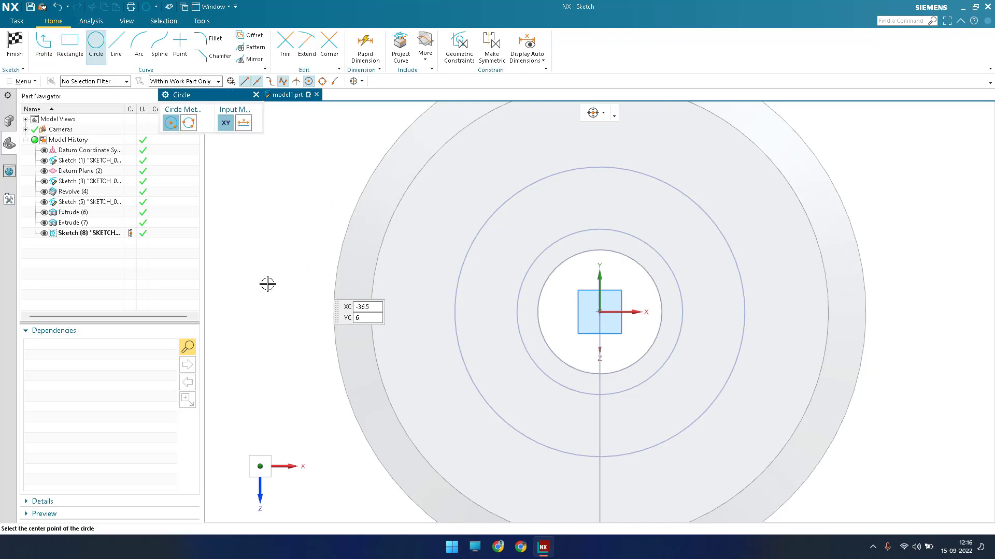
{"action": "left_click", "coordinate": [285, 237]}
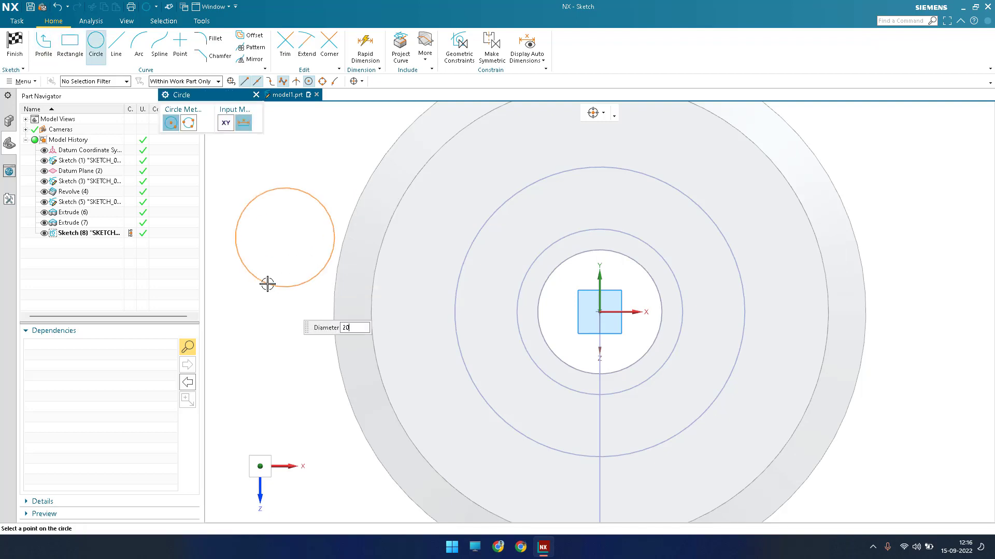
{"action": "type", "text": "20"}
{"action": "key", "text": "Return"}
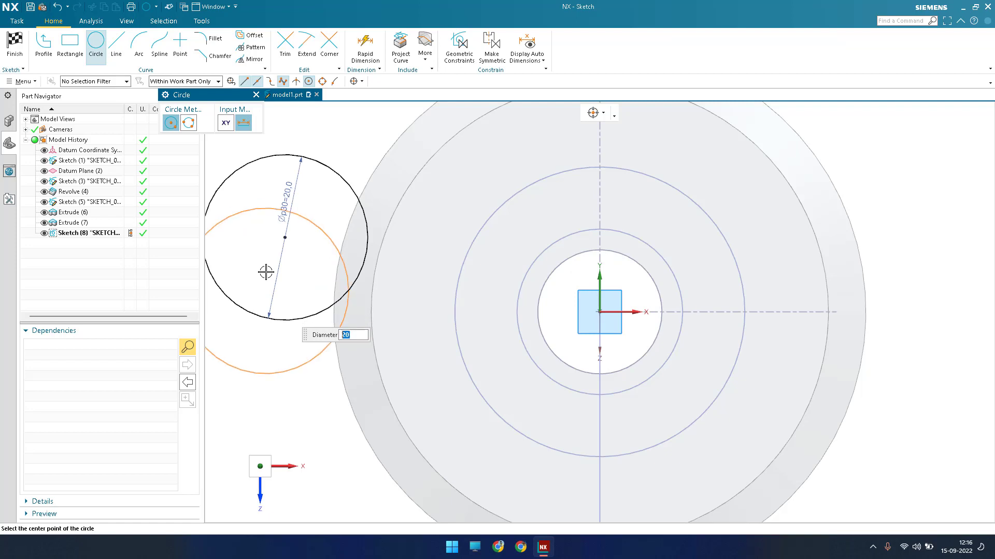
{"action": "type", "text": "48"}
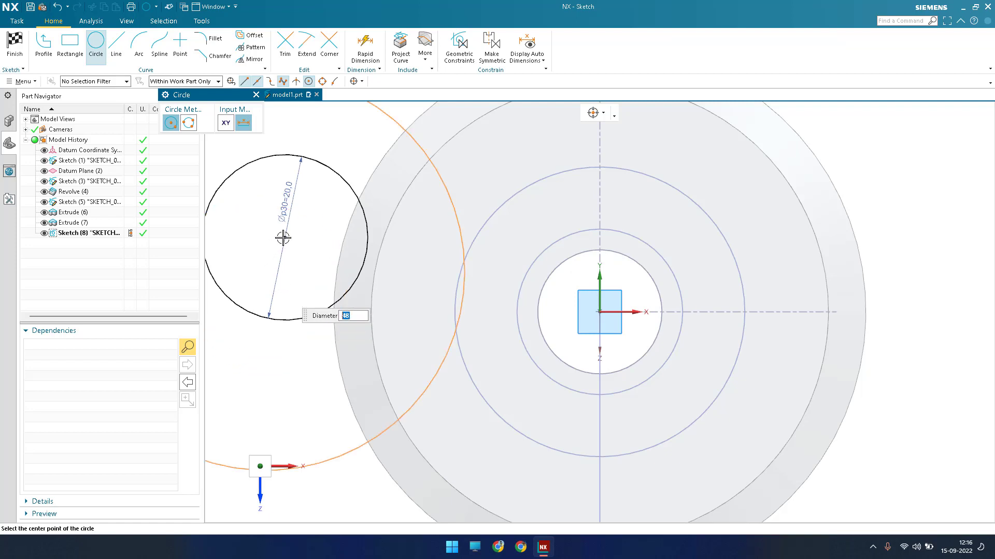
{"action": "left_click", "coordinate": [277, 274]}
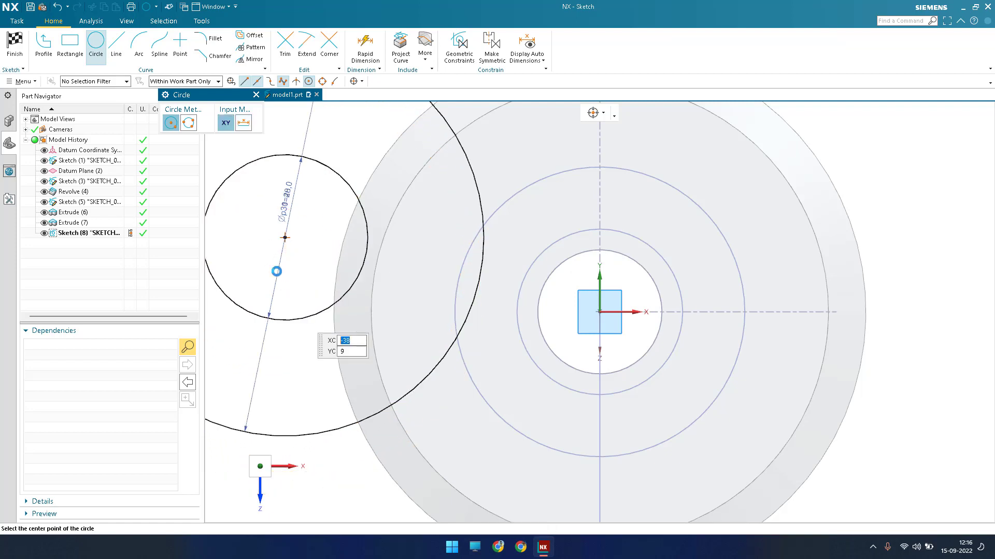
Make the shared centre of the 20 mm and 48 mm circles coincident with the sketch origin and finish the sketch.
{"action": "key", "text": "Escape"}
{"action": "key", "text": "c"}
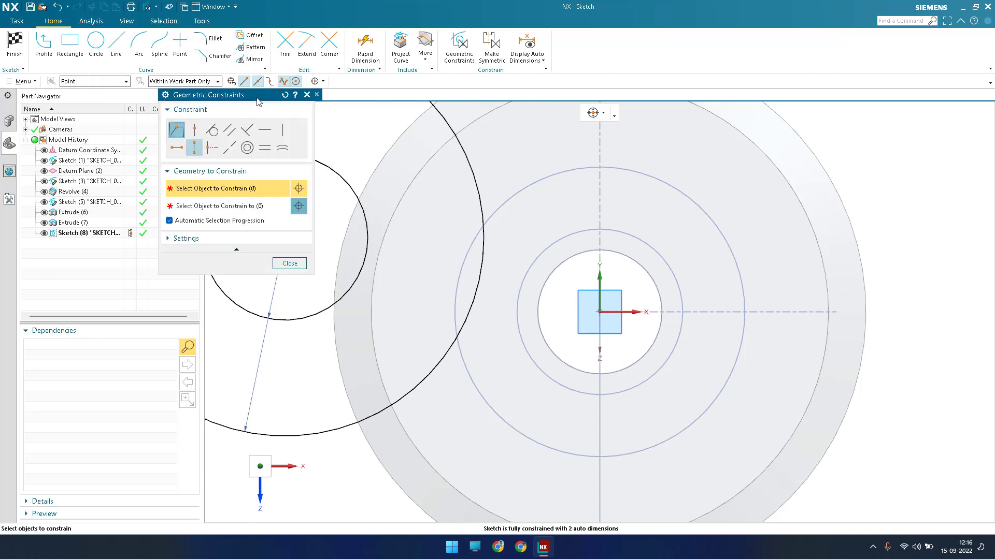
{"action": "left_click", "coordinate": [263, 148]}
{"action": "left_click_drag", "start_coordinate": [237, 95], "coordinate": [147, 95]}
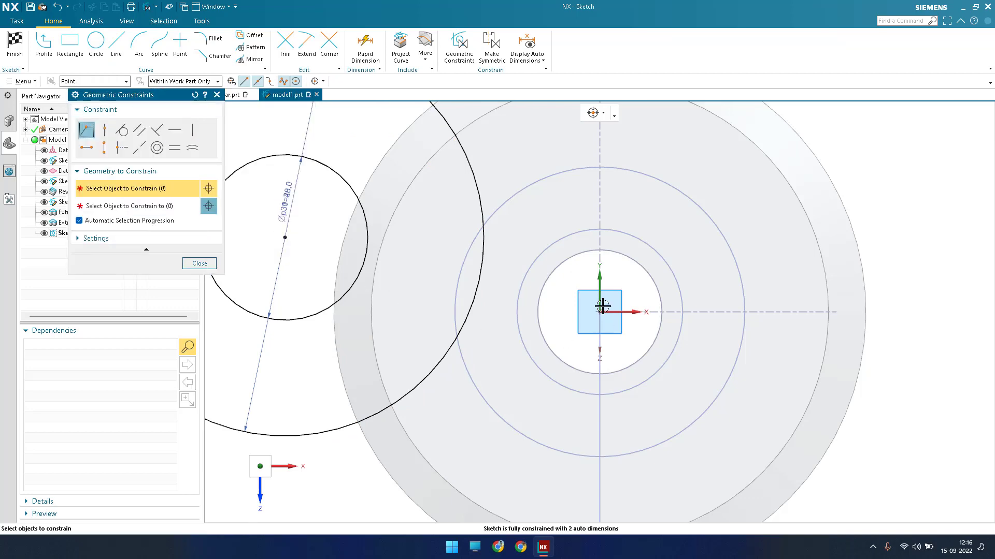
{"action": "left_click", "coordinate": [285, 237]}
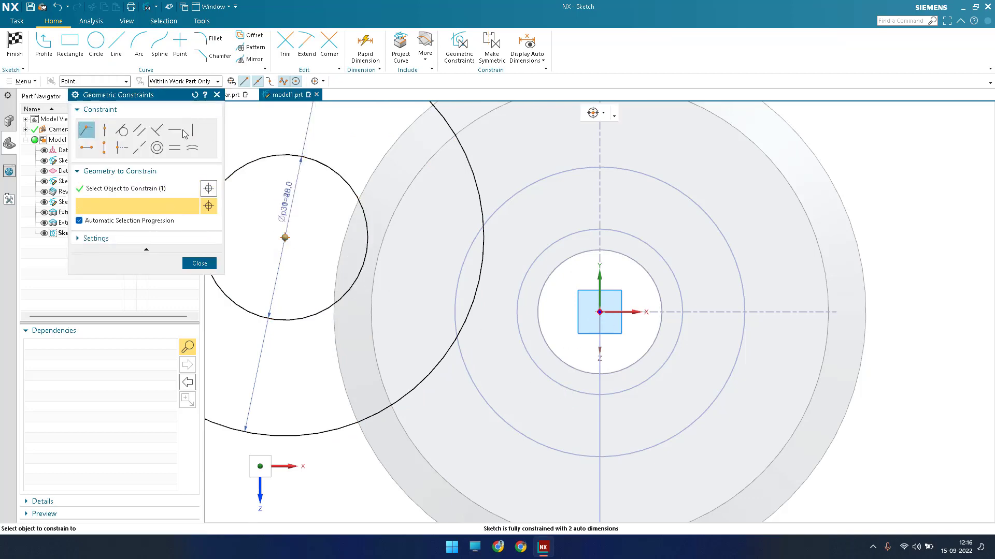
{"action": "left_click", "coordinate": [599, 312]}
{"action": "left_click", "coordinate": [200, 263]}
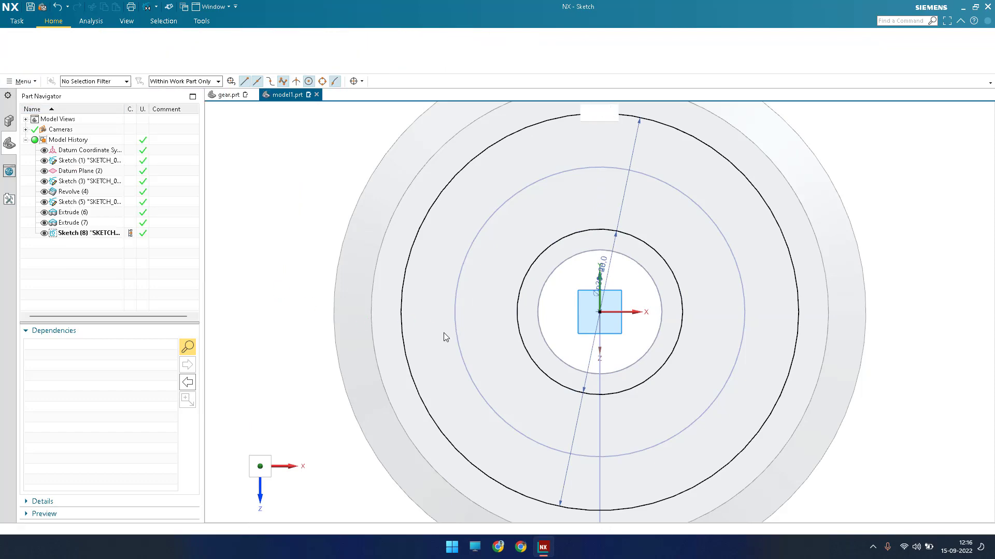
{"action": "key", "text": "ctrl+q"}
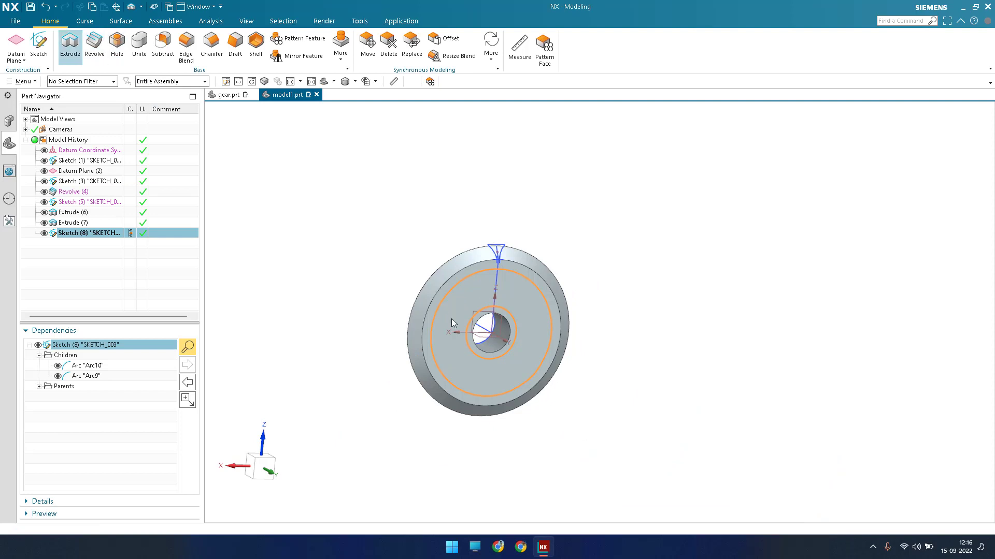
Extrude the 20 mm and 48 mm circles 4 mm into the large face as a Subtract to cut a ring-shaped recess.
{"action": "key", "text": "x"}
{"action": "scroll", "coordinate": [457, 328], "scroll_direction": "up", "scroll_amount": 3}
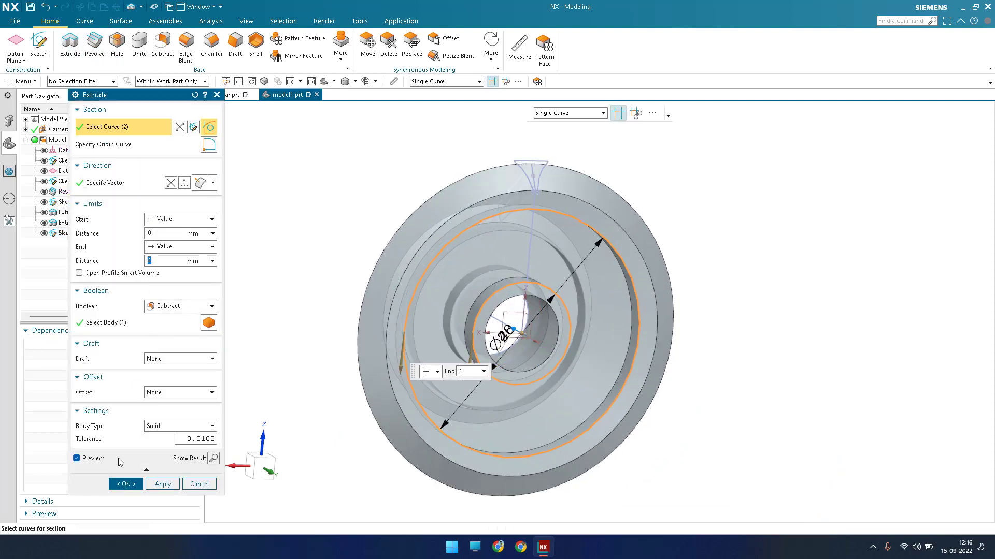
{"action": "middle_click", "coordinate": [451, 332]}
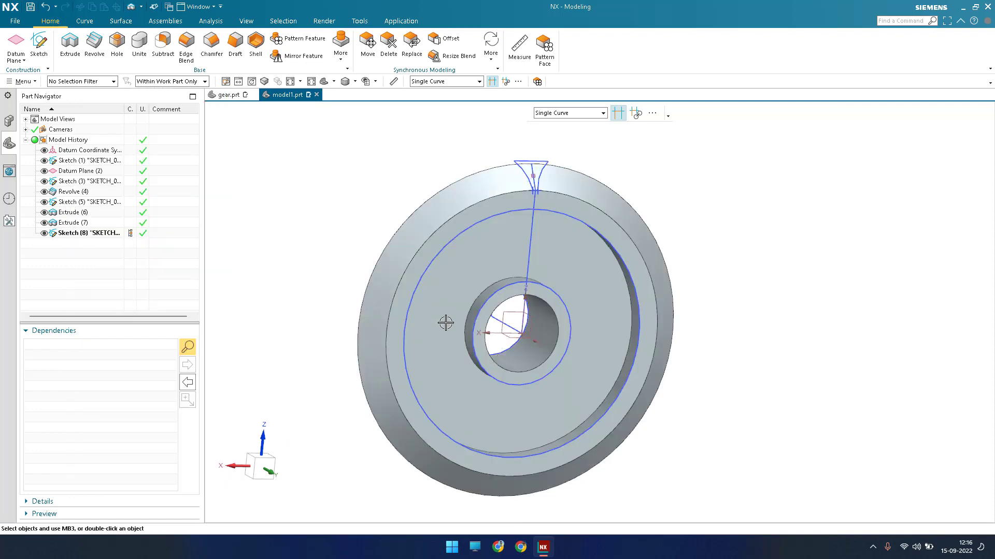
{"action": "scroll", "coordinate": [482, 298], "scroll_direction": "up", "scroll_amount": 3}
{"action": "scroll", "coordinate": [517, 289], "scroll_direction": "down", "scroll_amount": 3}
{"action": "middle_click_drag", "start_coordinate": [517, 289], "coordinate": [552, 234]}
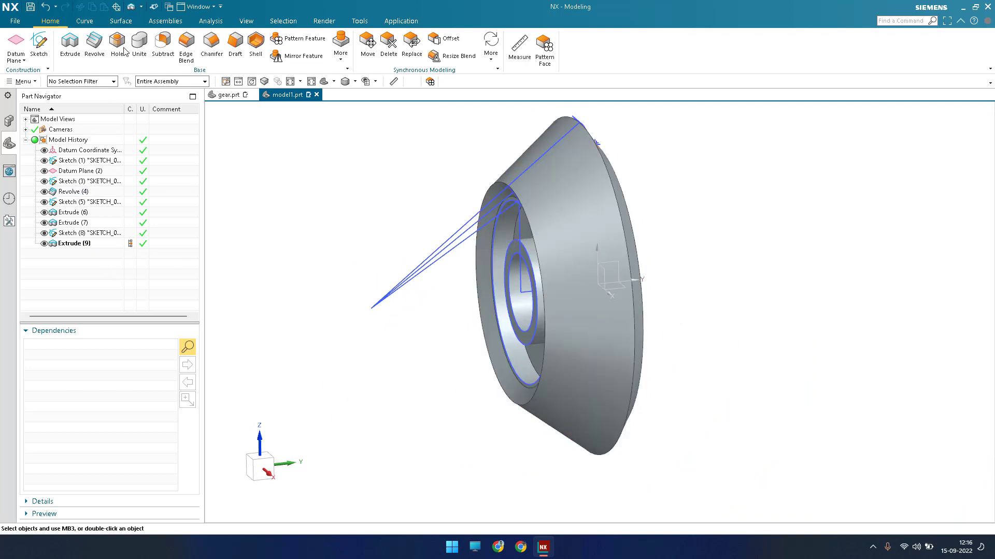
Define the six connected curves of the closed tooth profile as the first section of a Through Curves solid.
{"action": "left_click", "coordinate": [72, 62]}
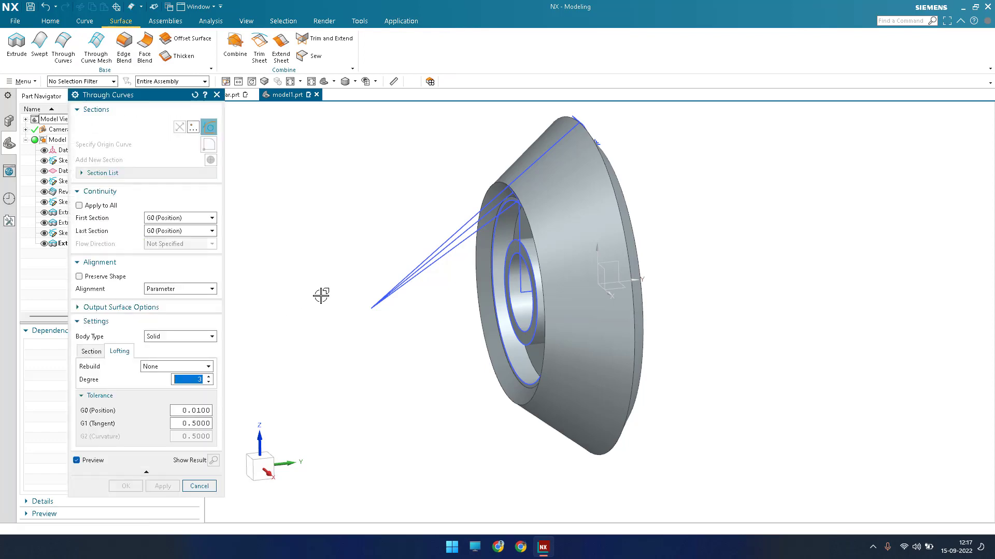
{"action": "middle_click_drag", "start_coordinate": [267, 292], "coordinate": [572, 138]}
{"action": "scroll", "coordinate": [582, 143], "scroll_direction": "up", "scroll_amount": 4}
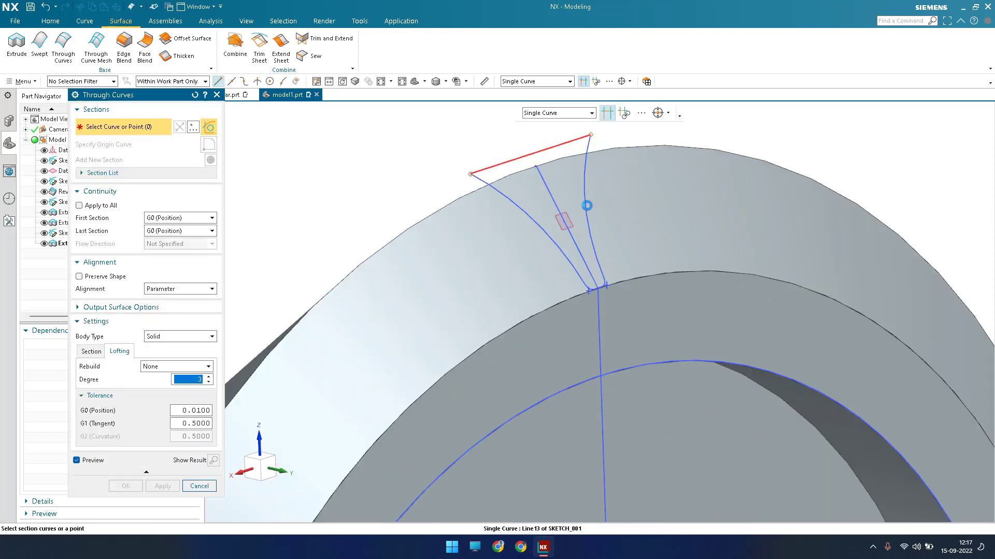
{"action": "left_click", "coordinate": [586, 205]}
{"action": "left_click", "coordinate": [594, 250]}
{"action": "scroll", "coordinate": [619, 279], "scroll_direction": "up", "scroll_amount": 6}
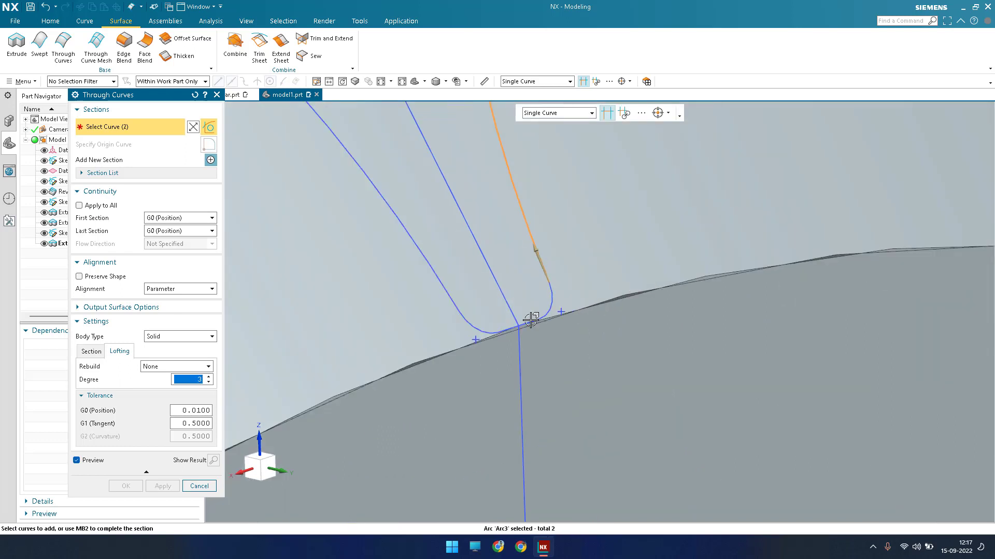
{"action": "left_click", "coordinate": [536, 318]}
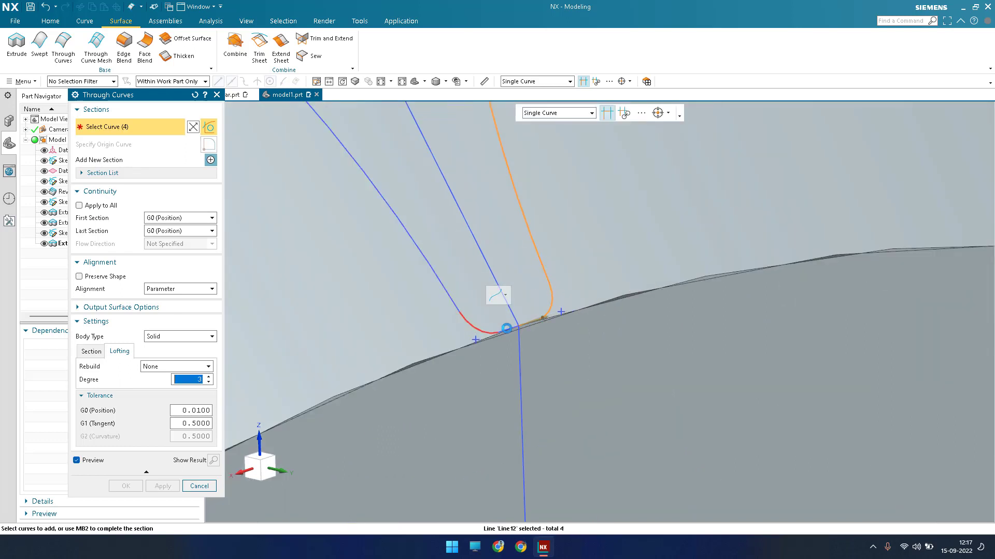
{"action": "left_click", "coordinate": [506, 327]}
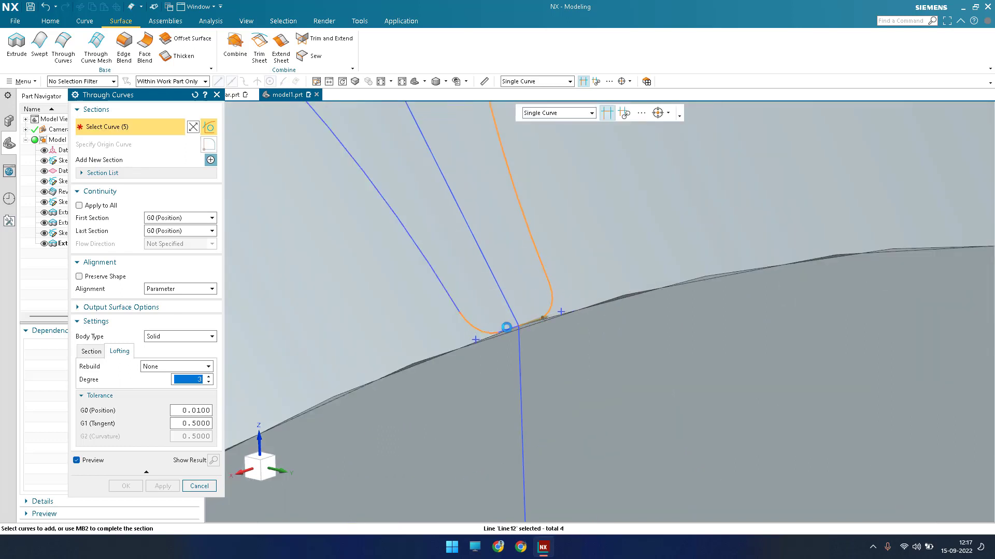
{"action": "left_click", "coordinate": [502, 334]}
{"action": "scroll", "coordinate": [506, 327], "scroll_direction": "up", "scroll_amount": 5}
{"action": "scroll", "coordinate": [464, 312], "scroll_direction": "down", "scroll_amount": 4}
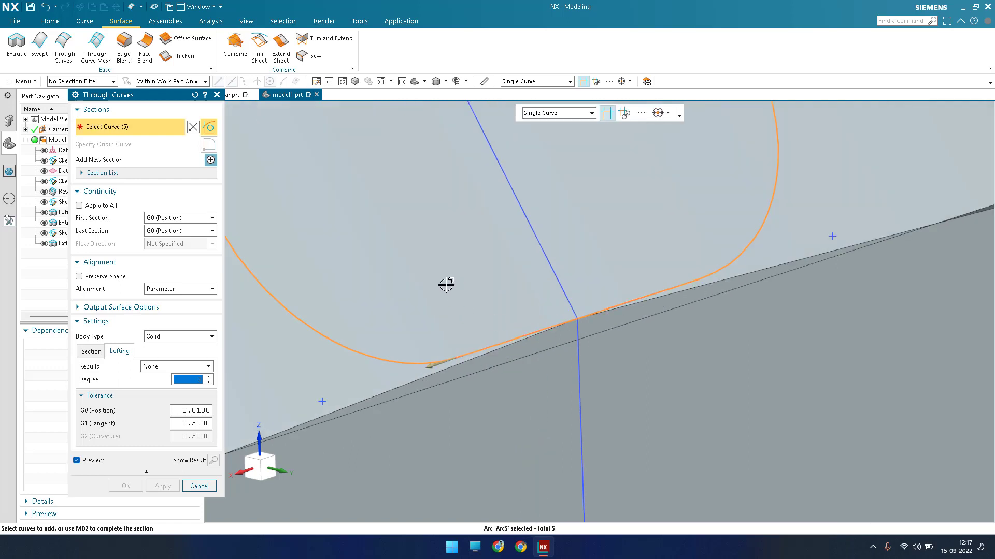
{"action": "left_click", "coordinate": [435, 271]}
{"action": "scroll", "coordinate": [421, 215], "scroll_direction": "down", "scroll_amount": 5}
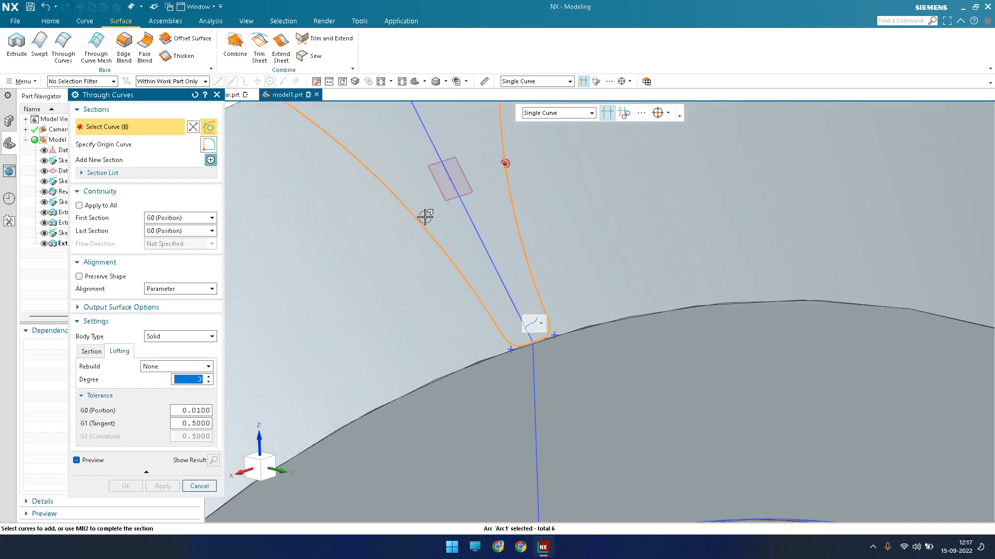
{"action": "scroll", "coordinate": [482, 211], "scroll_direction": "up", "scroll_amount": 5}
{"action": "scroll", "coordinate": [452, 244], "scroll_direction": "down", "scroll_amount": 8}
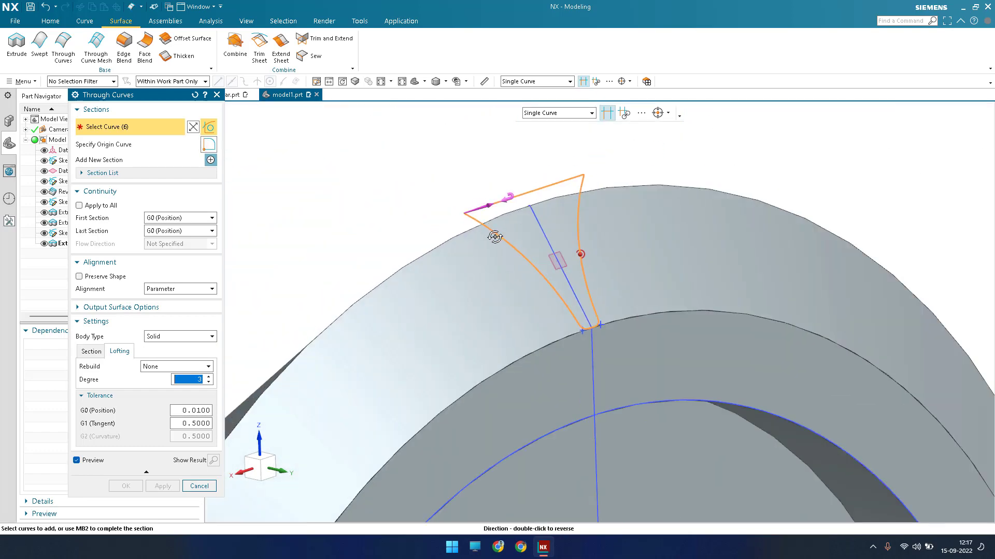
{"action": "middle_click_drag", "start_coordinate": [611, 217], "coordinate": [595, 253]}
{"action": "scroll", "coordinate": [412, 324], "scroll_direction": "up", "scroll_amount": 8}
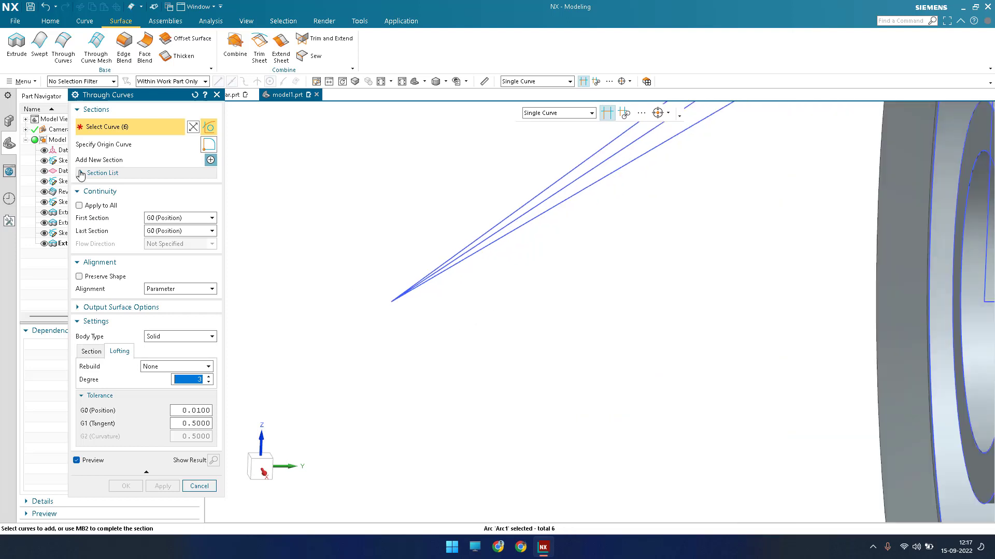
{"action": "middle_click", "coordinate": [81, 175]}
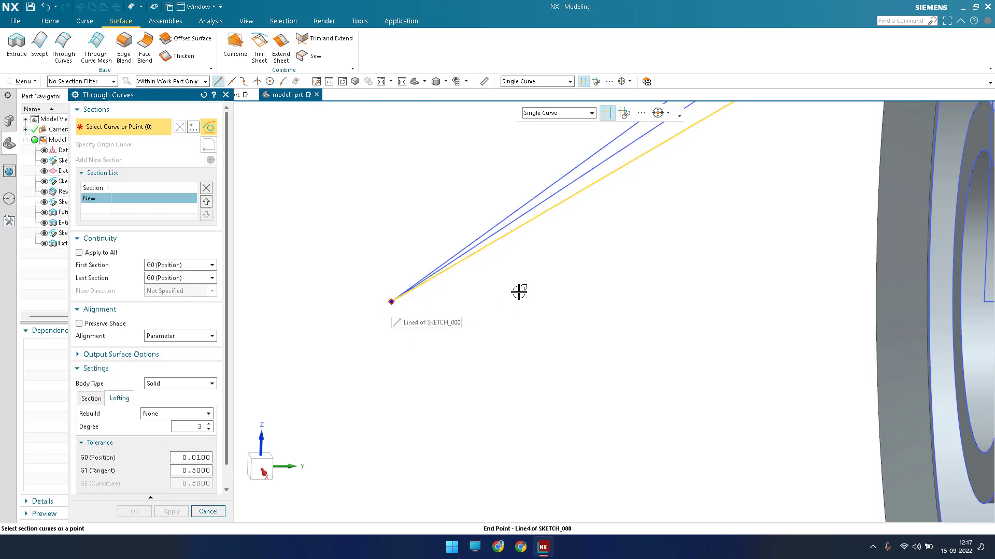
Use the apex where the guide lines converge as the second section and create the Through Curves solid with Preserve Shape enabled.
{"action": "left_click", "coordinate": [390, 302]}
{"action": "scroll", "coordinate": [518, 293], "scroll_direction": "down", "scroll_amount": 6}
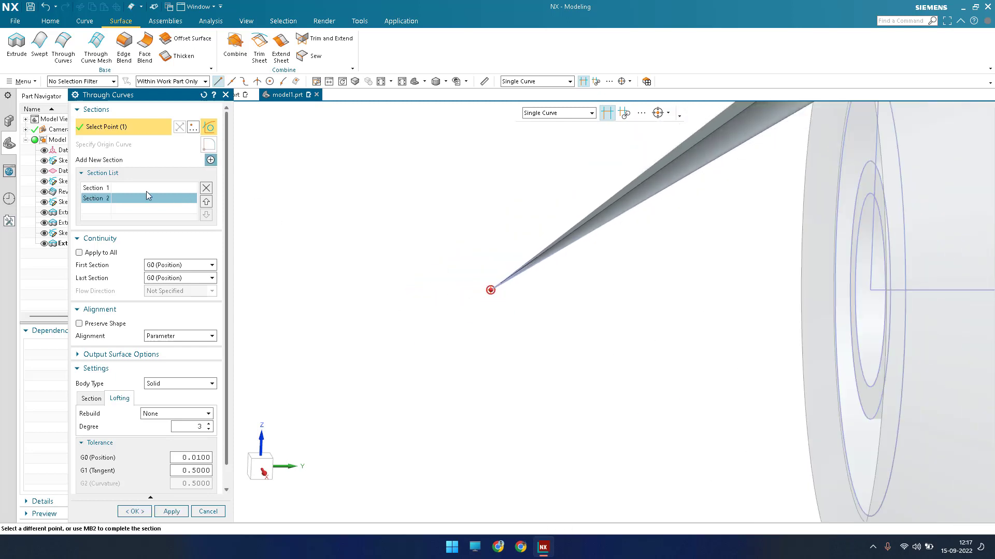
{"action": "scroll", "coordinate": [502, 212], "scroll_direction": "down", "scroll_amount": 3}
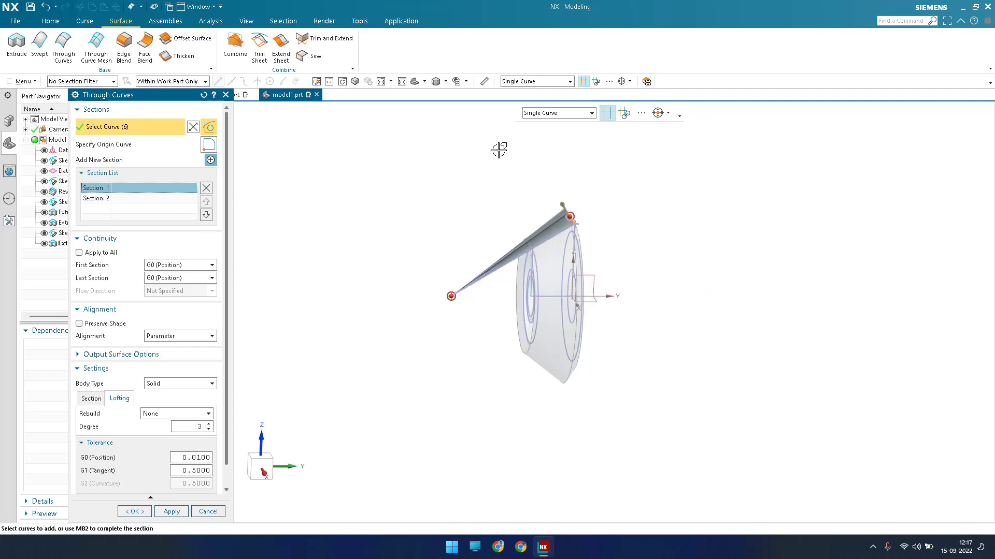
{"action": "scroll", "coordinate": [582, 226], "scroll_direction": "up", "scroll_amount": 10}
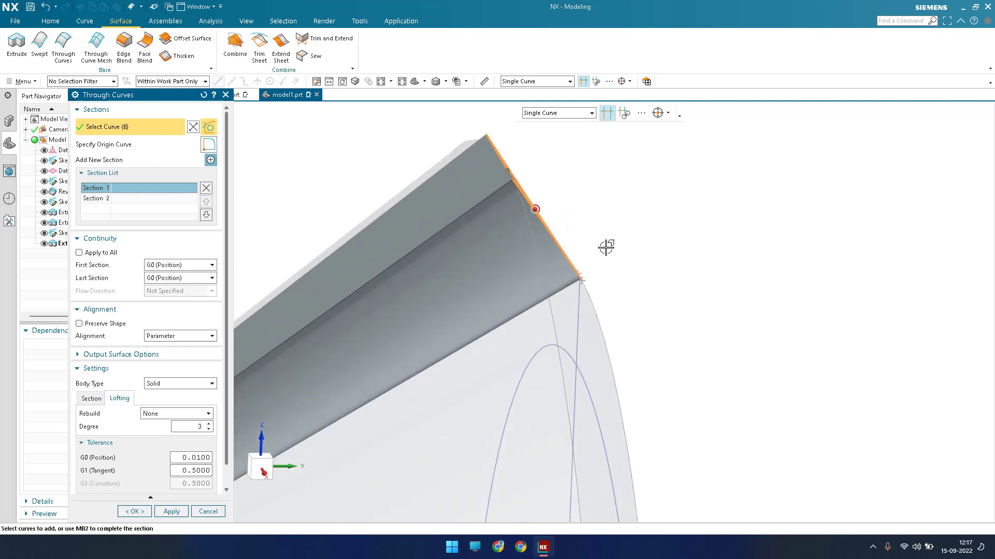
{"action": "scroll", "coordinate": [604, 248], "scroll_direction": "down", "scroll_amount": 5}
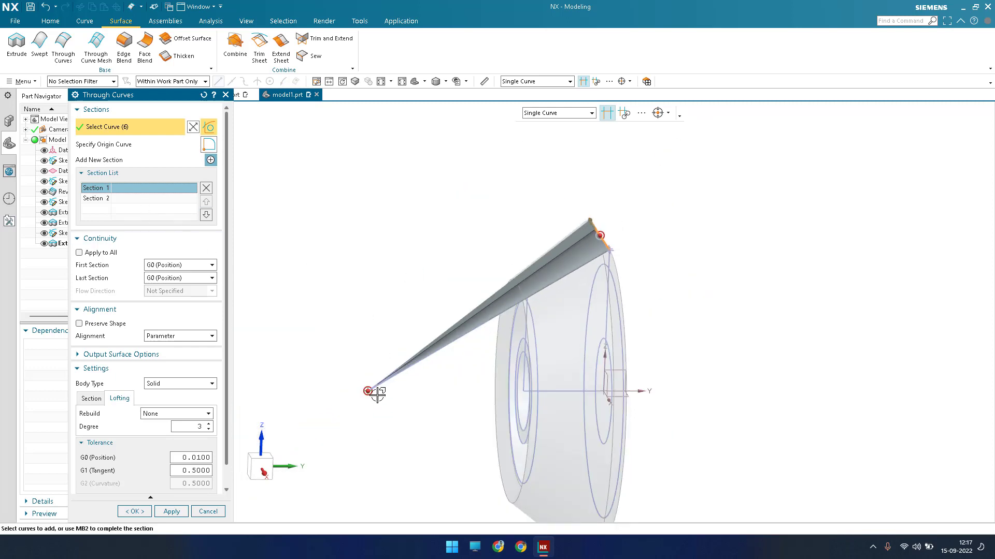
{"action": "middle_click", "coordinate": [391, 347]}
{"action": "scroll", "coordinate": [391, 346], "scroll_direction": "up", "scroll_amount": 3}
{"action": "scroll", "coordinate": [391, 347], "scroll_direction": "down", "scroll_amount": 3}
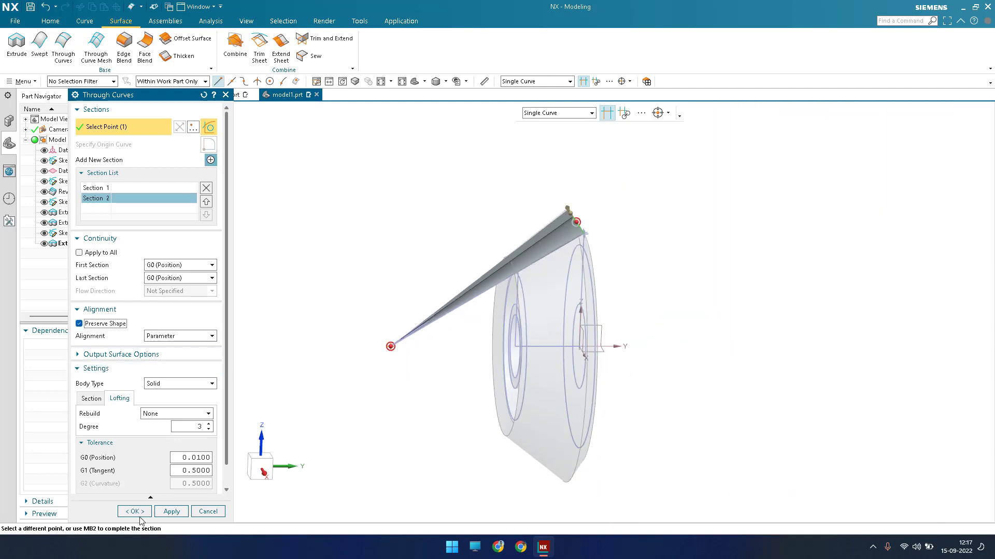
{"action": "middle_click", "coordinate": [455, 266]}
{"action": "scroll", "coordinate": [456, 267], "scroll_direction": "up", "scroll_amount": 3}
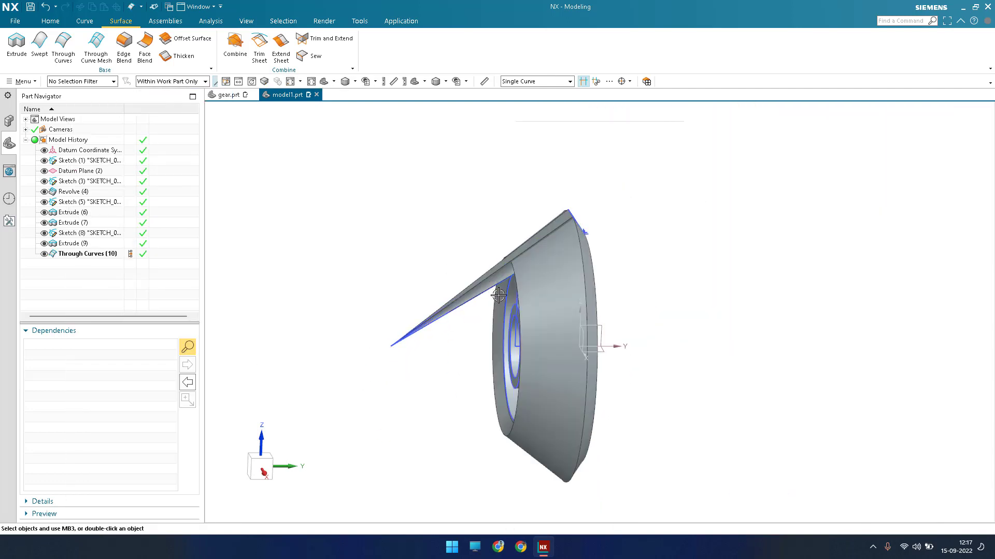
Pattern the Through Curves feature in a circular layout about the Y datum axis, with count 24 and pitch angle 15°.
{"action": "middle_click_drag", "start_coordinate": [438, 324], "coordinate": [293, 251]}
{"action": "scroll", "coordinate": [266, 209], "scroll_direction": "down", "scroll_amount": 4}
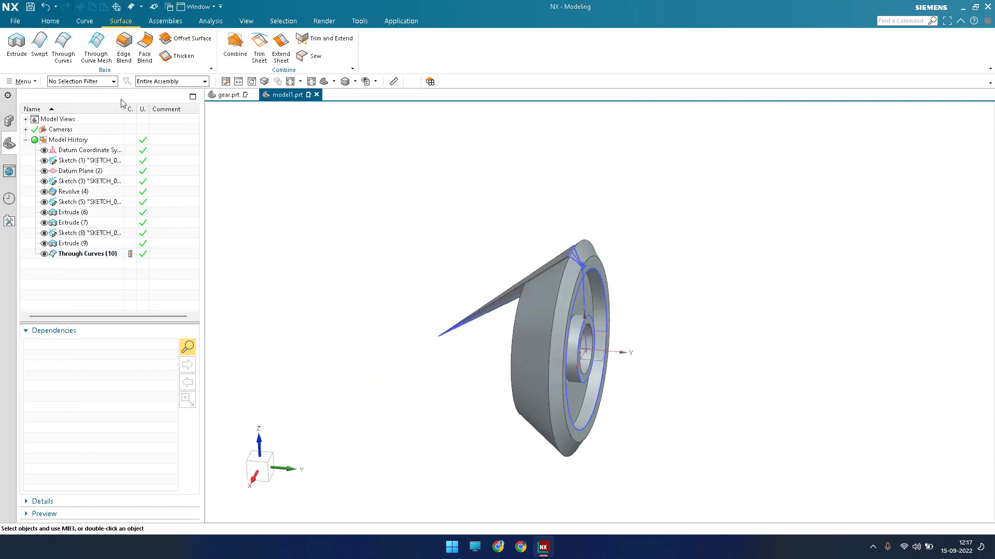
{"action": "left_click", "coordinate": [51, 20]}
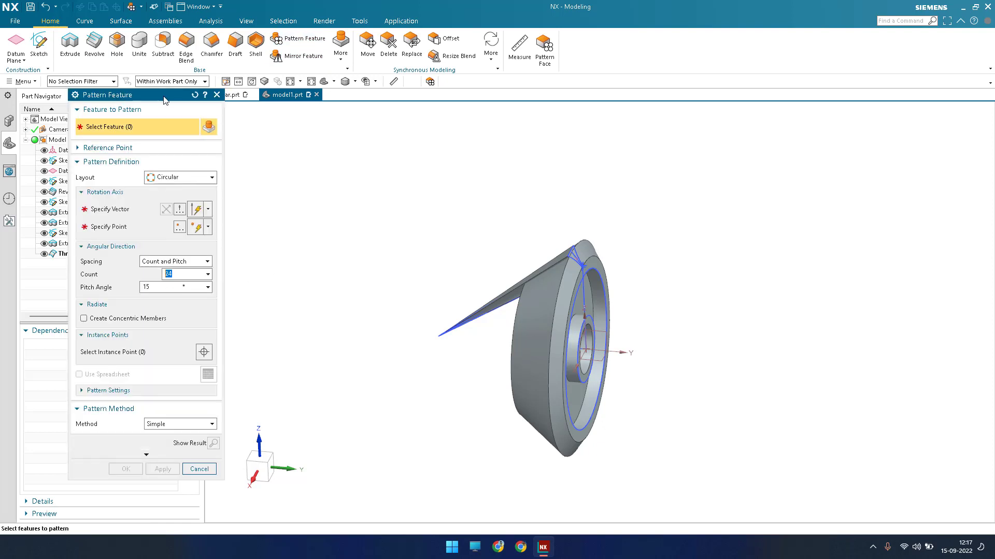
{"action": "left_click_drag", "start_coordinate": [164, 96], "coordinate": [215, 95]}
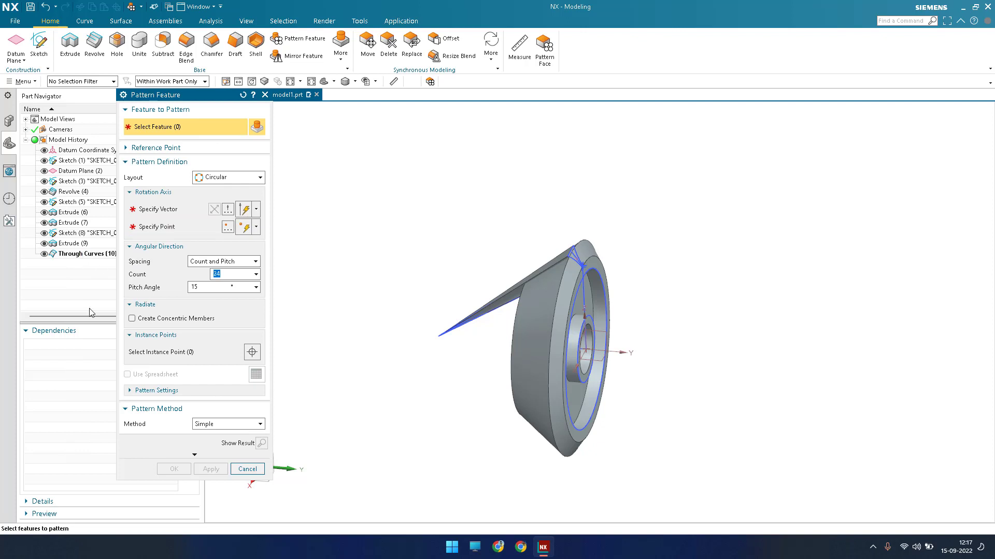
{"action": "left_click", "coordinate": [83, 253]}
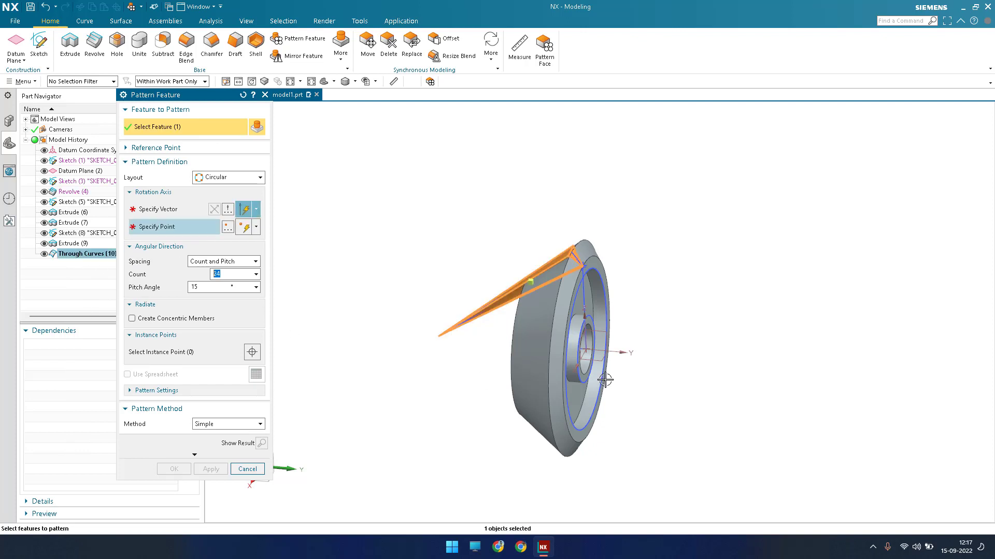
{"action": "left_click", "coordinate": [161, 209]}
{"action": "left_click", "coordinate": [622, 353]}
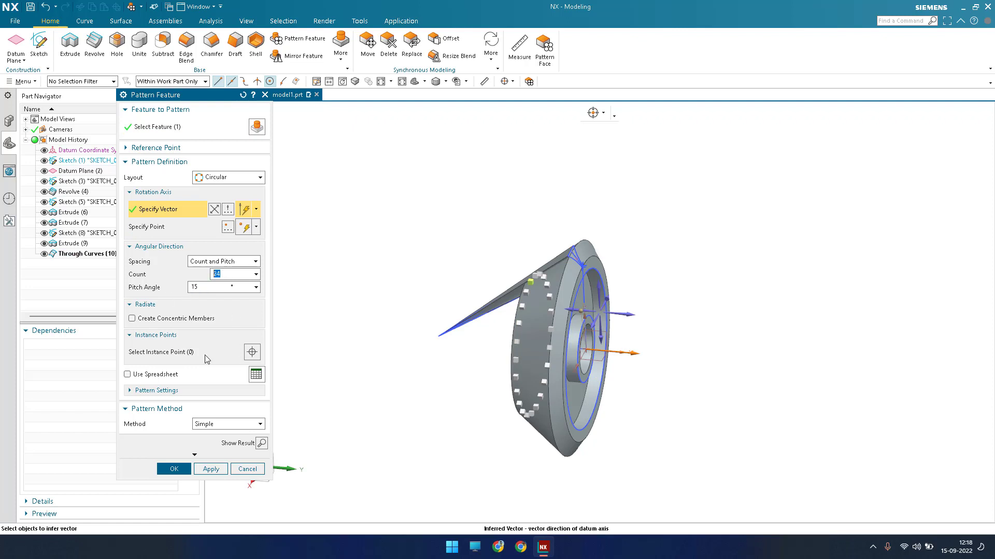
{"action": "key", "text": "Tab"}
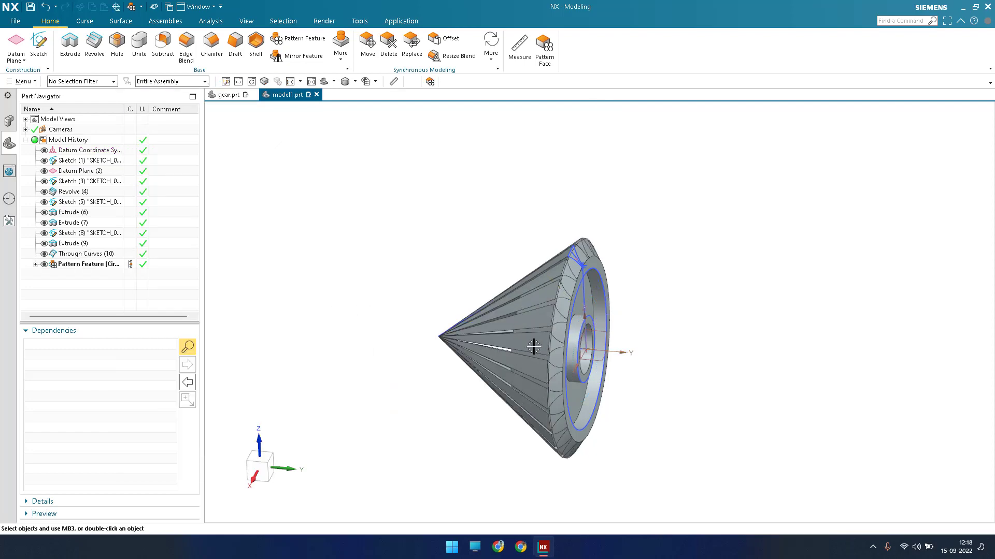
Subtract all the patterned tapered bodies from the revolved gear body to cut the tooth gaps.
{"action": "scroll", "coordinate": [252, 214], "scroll_direction": "up", "scroll_amount": 5}
{"action": "scroll", "coordinate": [252, 213], "scroll_direction": "down", "scroll_amount": 5}
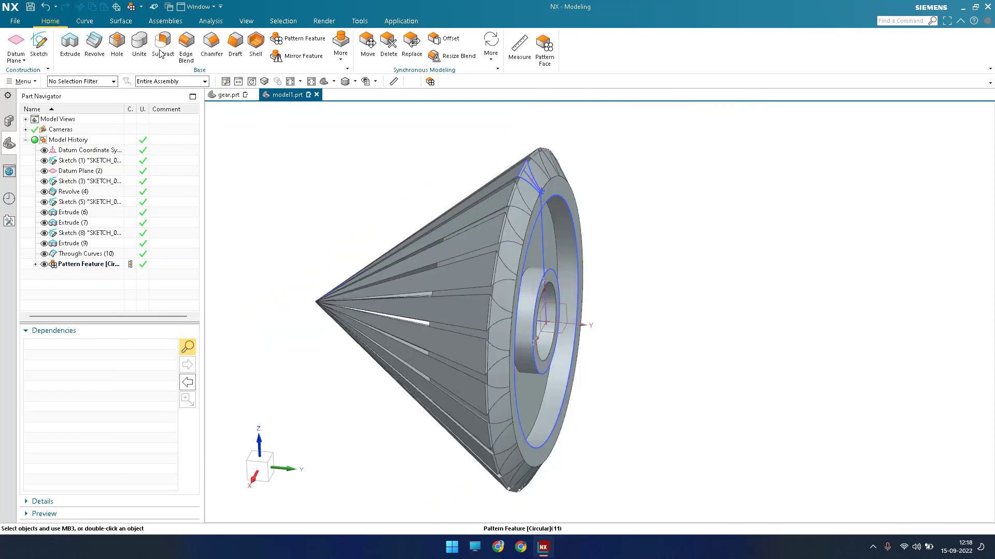
{"action": "key", "text": "s"}
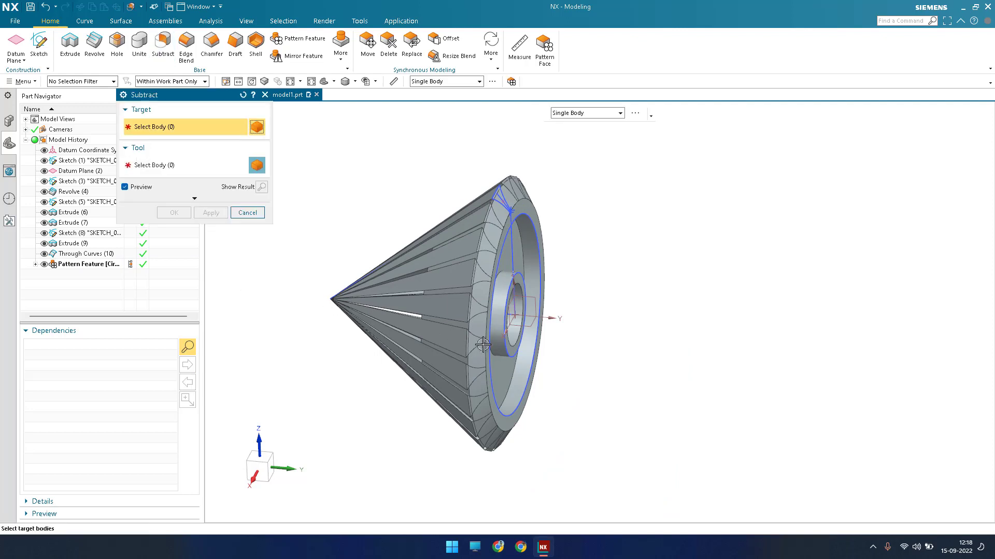
{"action": "left_click", "coordinate": [528, 372]}
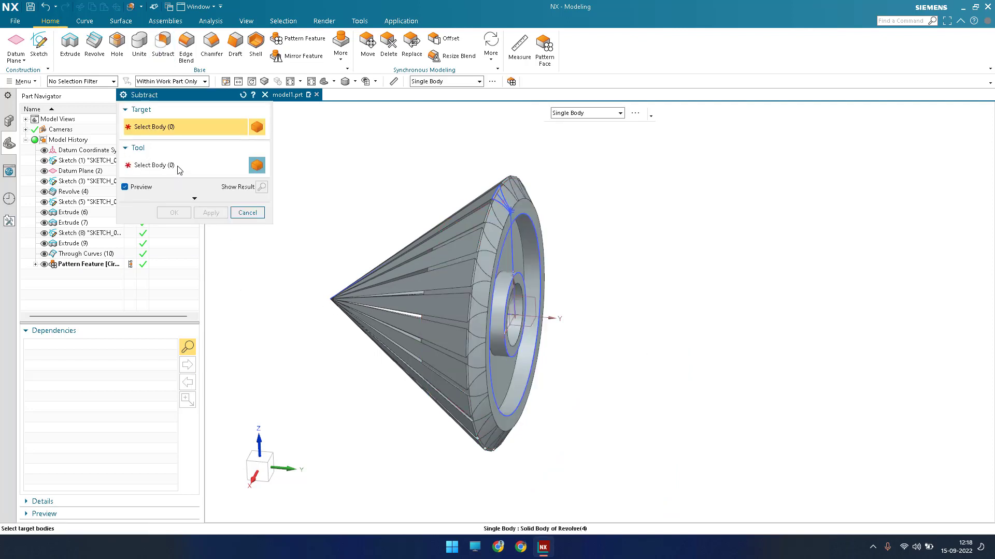
{"action": "left_click", "coordinate": [98, 265]}
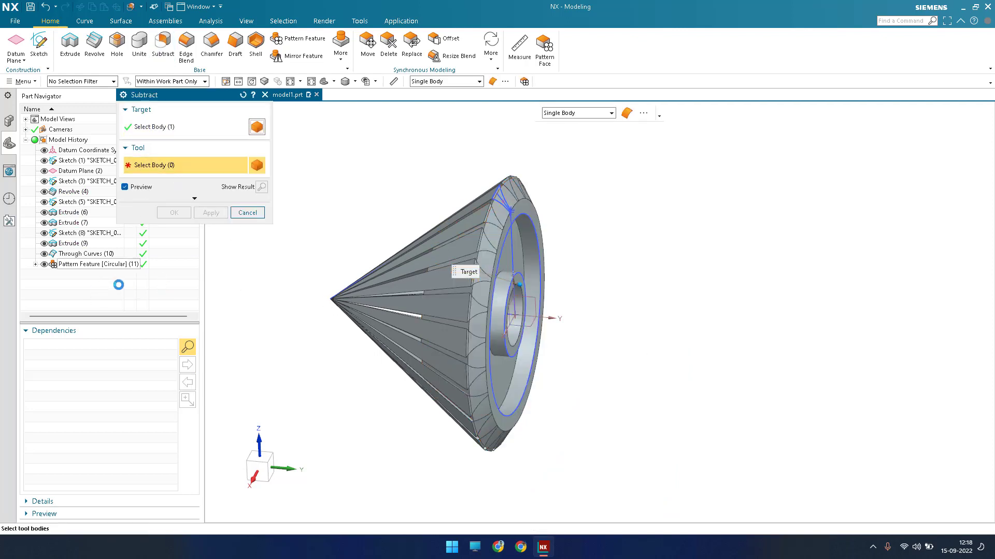
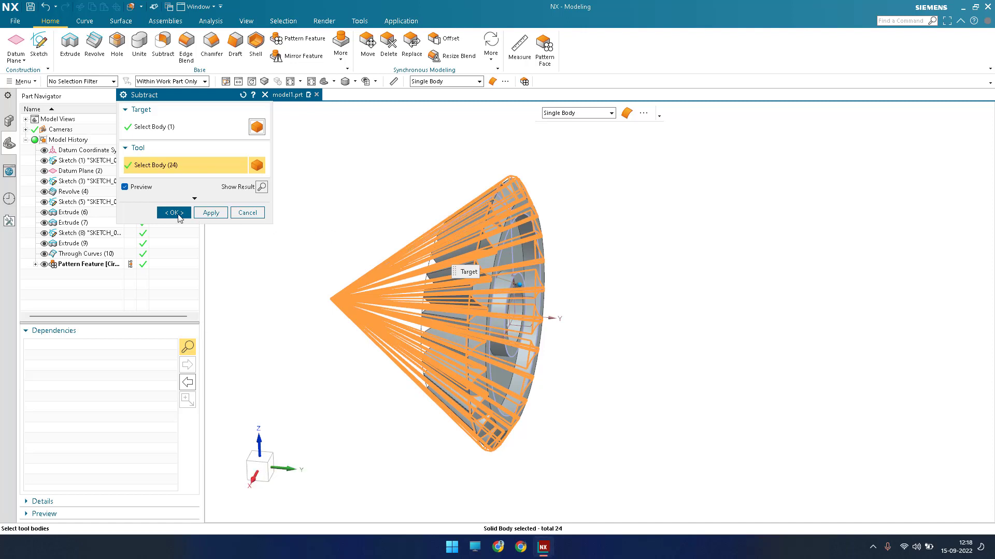
{"action": "left_click", "coordinate": [176, 213]}
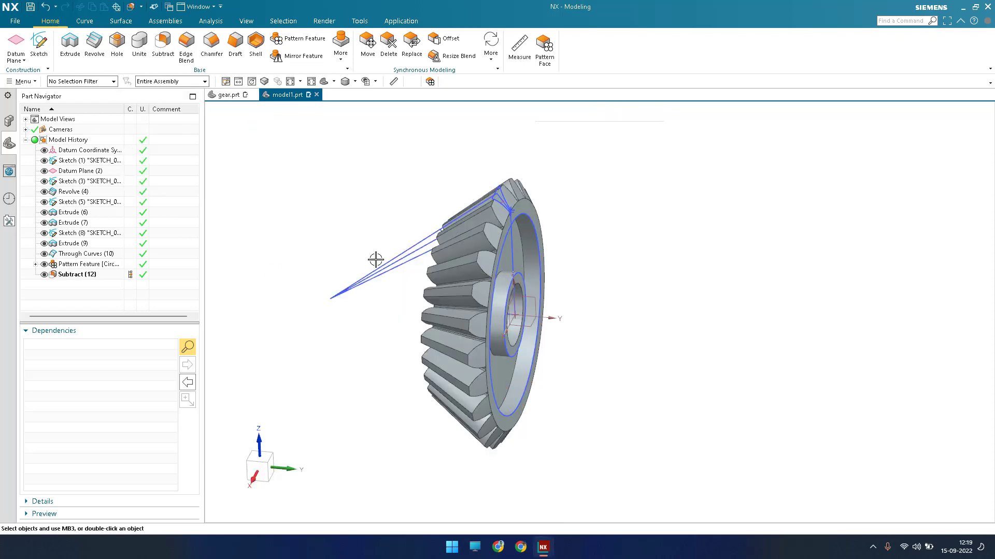
Hide the sketch containing the guide lines that converge at the apex.
{"action": "middle_click_drag", "start_coordinate": [435, 238], "coordinate": [413, 240]}
{"action": "scroll", "coordinate": [414, 234], "scroll_direction": "up", "scroll_amount": 5}
{"action": "scroll", "coordinate": [436, 219], "scroll_direction": "down", "scroll_amount": 3}
{"action": "left_click", "coordinate": [421, 241]}
{"action": "key", "text": "ctrl+b"}
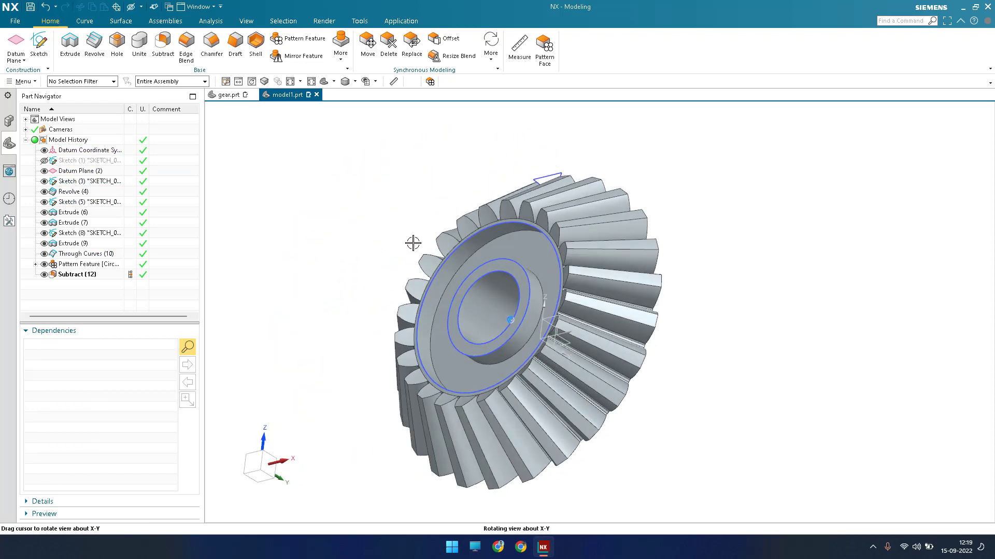
Hide all remaining sketches and all datums in the part.
{"action": "key", "text": "ctrl+w"}
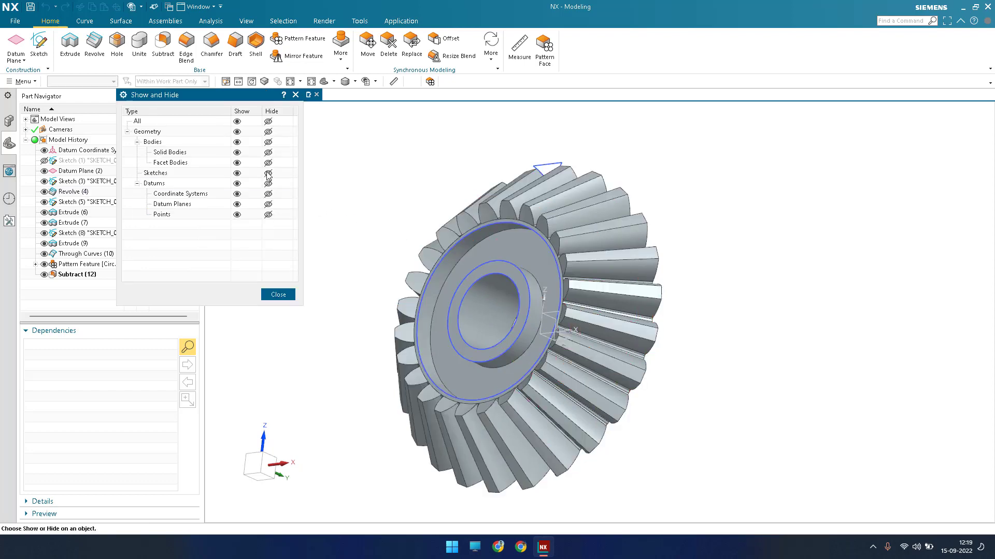
{"action": "left_click", "coordinate": [268, 173]}
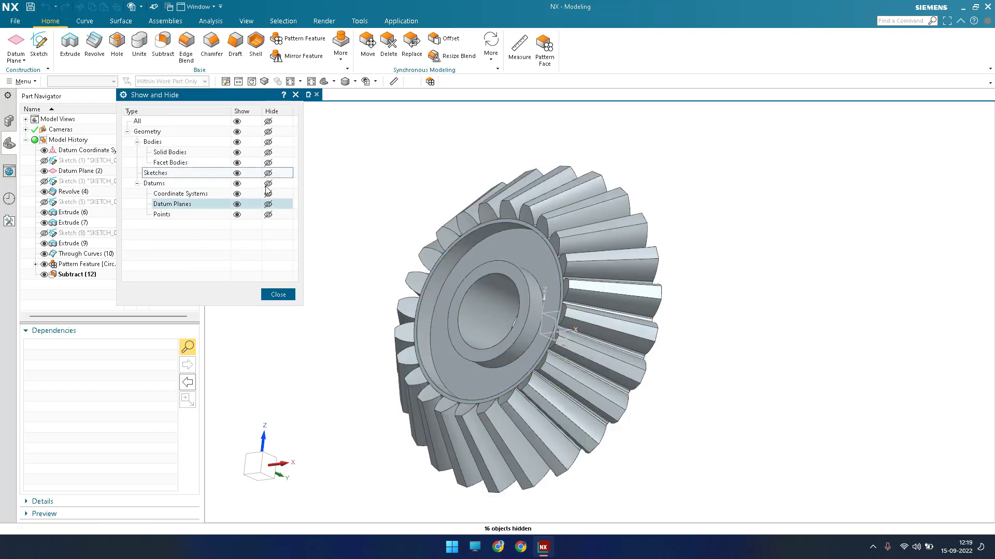
{"action": "left_click", "coordinate": [268, 183]}
{"action": "middle_click", "coordinate": [362, 250]}
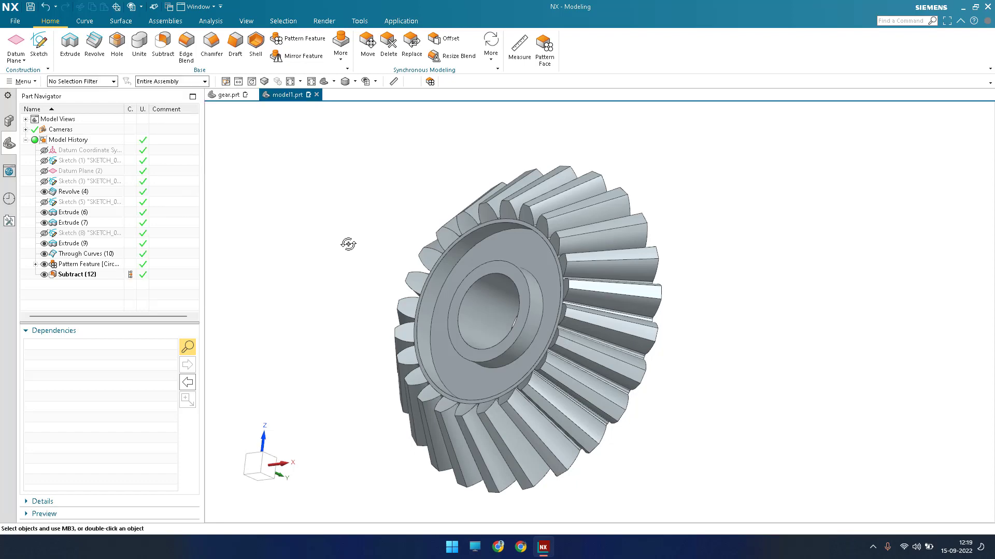
Chamfer the outer floor edges of the ring recesses on both sides of the gear with a 4 mm distance at 45°.
{"action": "middle_click_drag", "start_coordinate": [357, 250], "coordinate": [212, 48]}
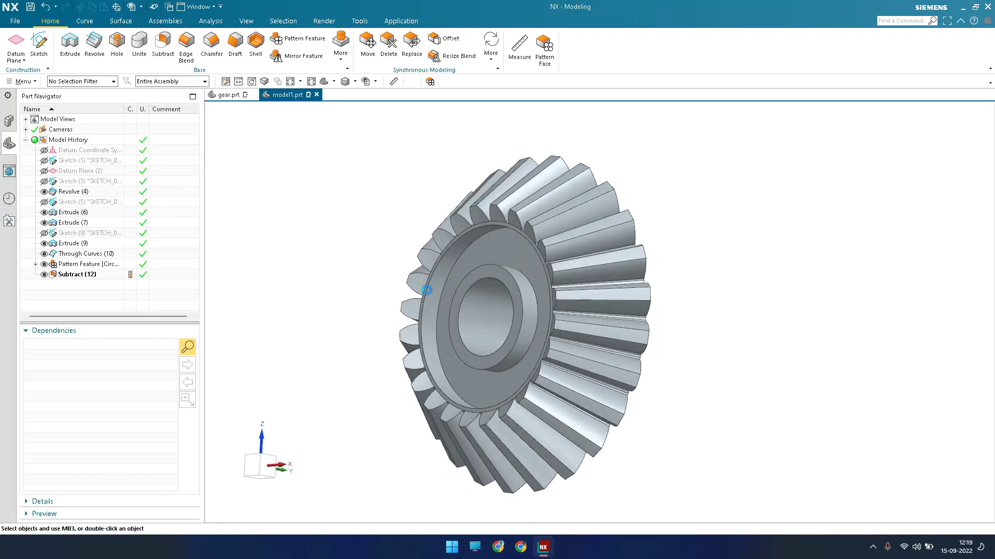
{"action": "scroll", "coordinate": [456, 261], "scroll_direction": "up", "scroll_amount": 4}
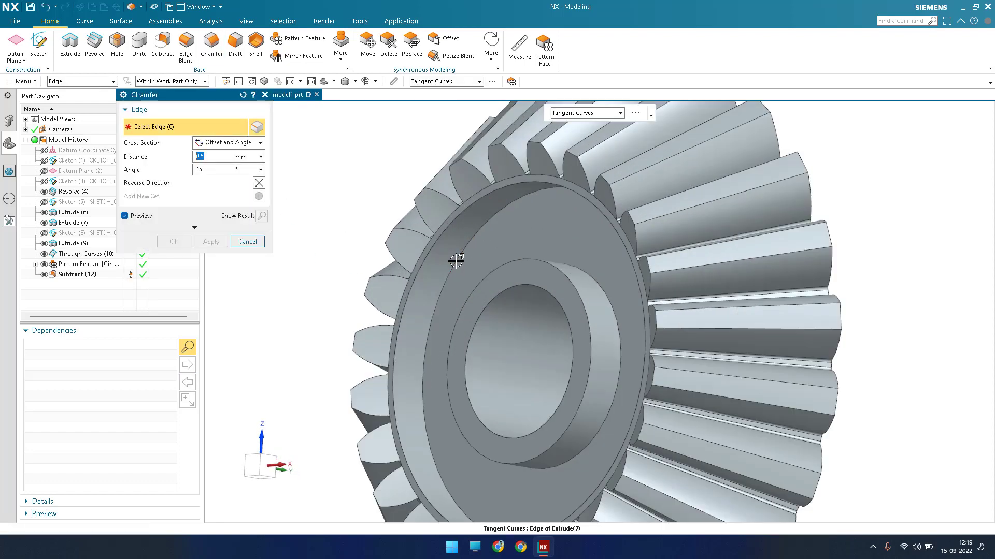
{"action": "type", "text": "4"}
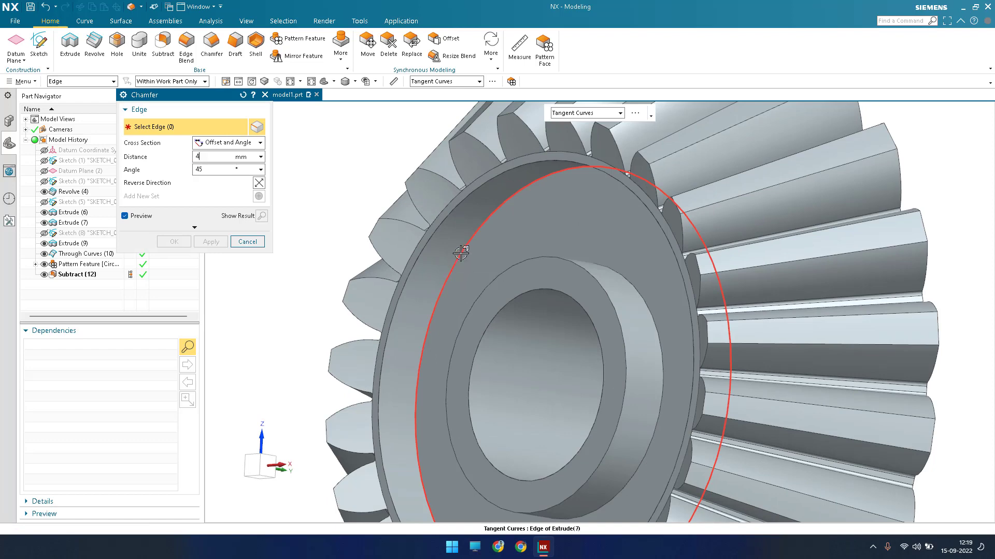
{"action": "left_click", "coordinate": [456, 254]}
{"action": "middle_click_drag", "start_coordinate": [457, 255], "coordinate": [560, 300]}
{"action": "left_click", "coordinate": [474, 285]}
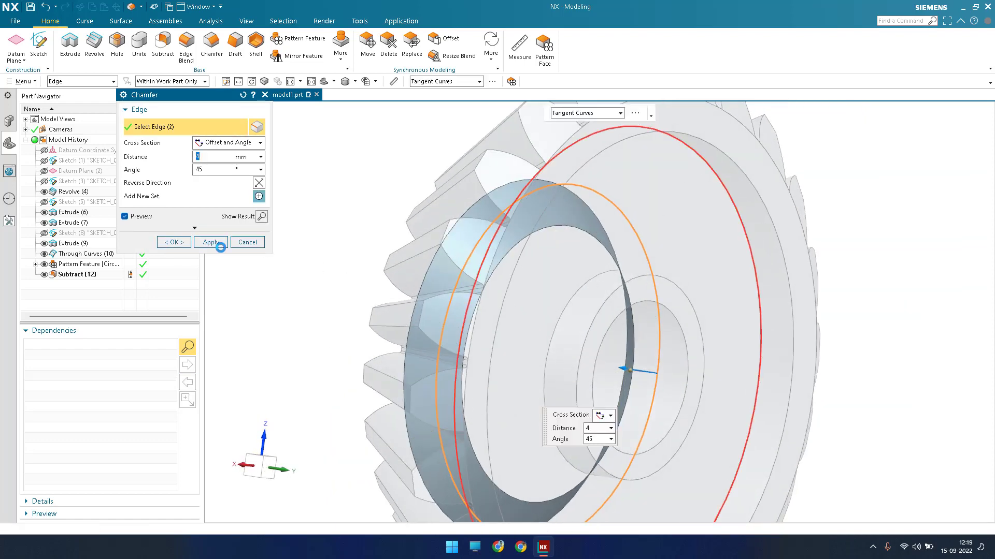
{"action": "middle_click", "coordinate": [584, 271]}
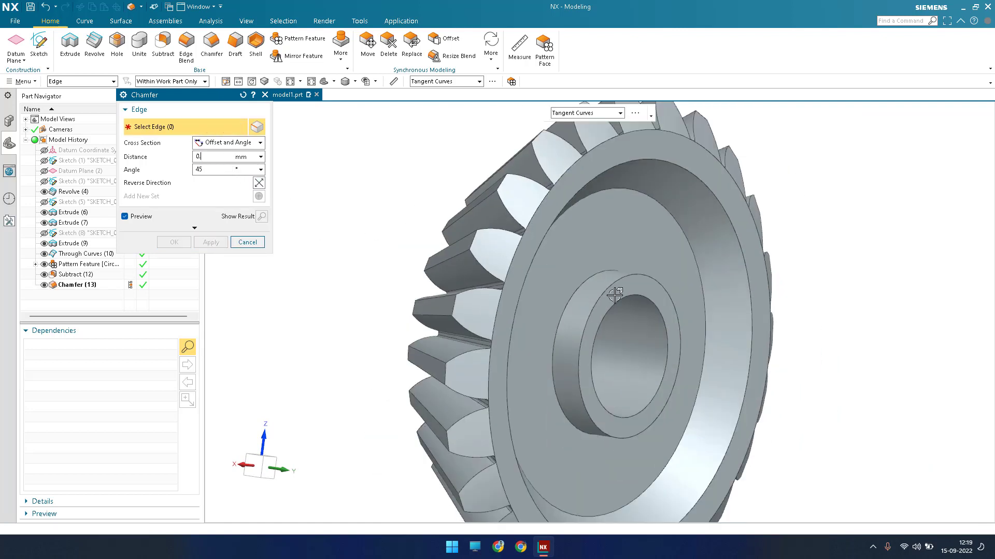
Chamfer the outer rim and base edges of the central hub on one side of the gear by 0.5 mm at 45°.
{"action": "type", "text": "0.5"}
{"action": "left_click", "coordinate": [572, 300]}
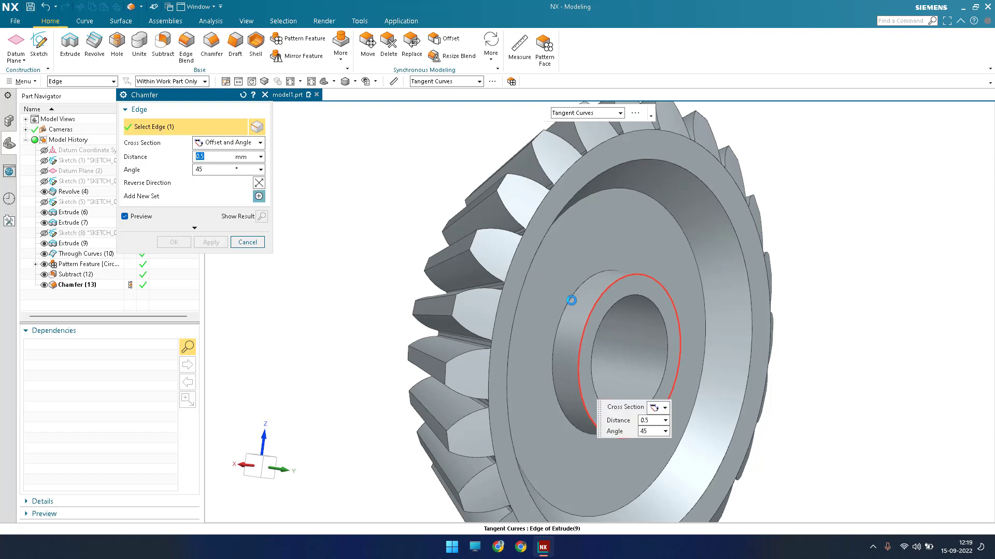
{"action": "left_click", "coordinate": [570, 303]}
{"action": "middle_click", "coordinate": [634, 298]}
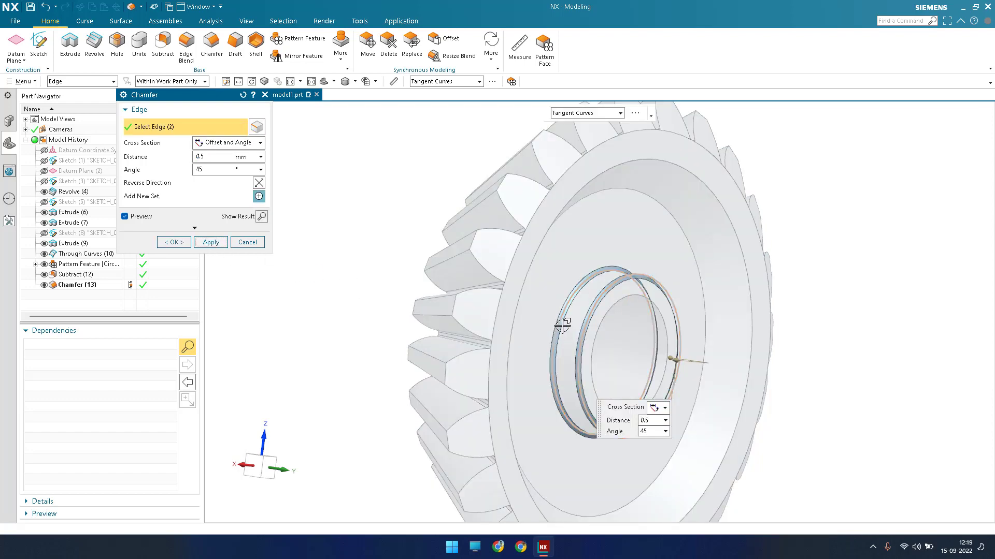
Chamfer the outer edge of the central hub on the opposite side of the gear by 0.5 mm at 45°.
{"action": "middle_click_drag", "start_coordinate": [584, 327], "coordinate": [591, 282]}
{"action": "scroll", "coordinate": [581, 287], "scroll_direction": "up", "scroll_amount": 3}
{"action": "scroll", "coordinate": [704, 361], "scroll_direction": "down", "scroll_amount": 2}
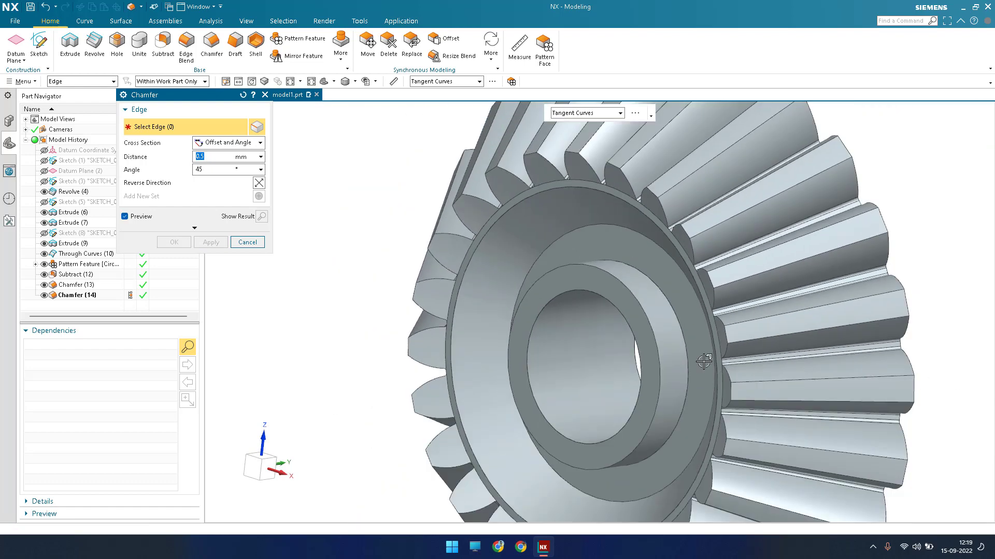
{"action": "left_click", "coordinate": [516, 329]}
{"action": "middle_click", "coordinate": [592, 284]}
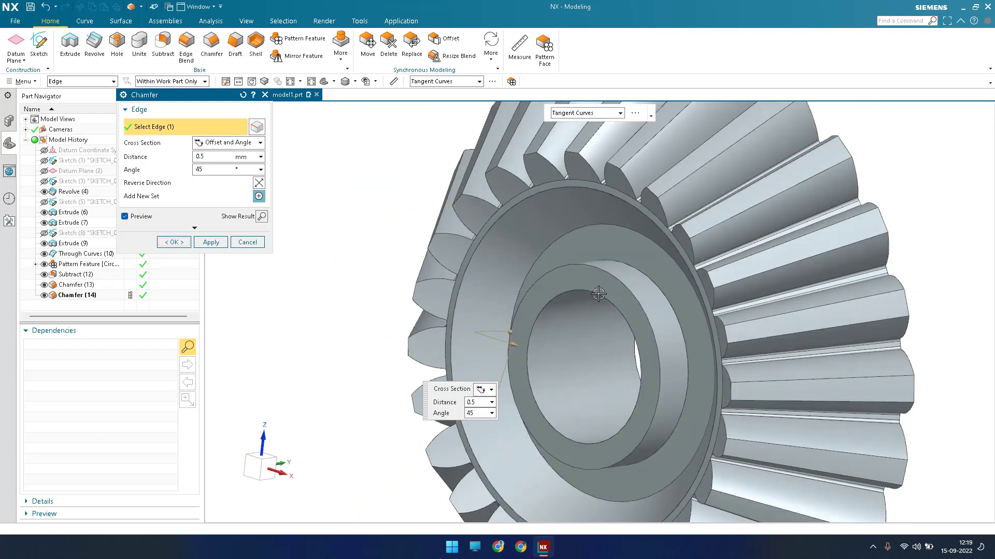
{"action": "scroll", "coordinate": [593, 285], "scroll_direction": "down", "scroll_amount": 5}
{"action": "middle_click_drag", "start_coordinate": [592, 285], "coordinate": [563, 302]}
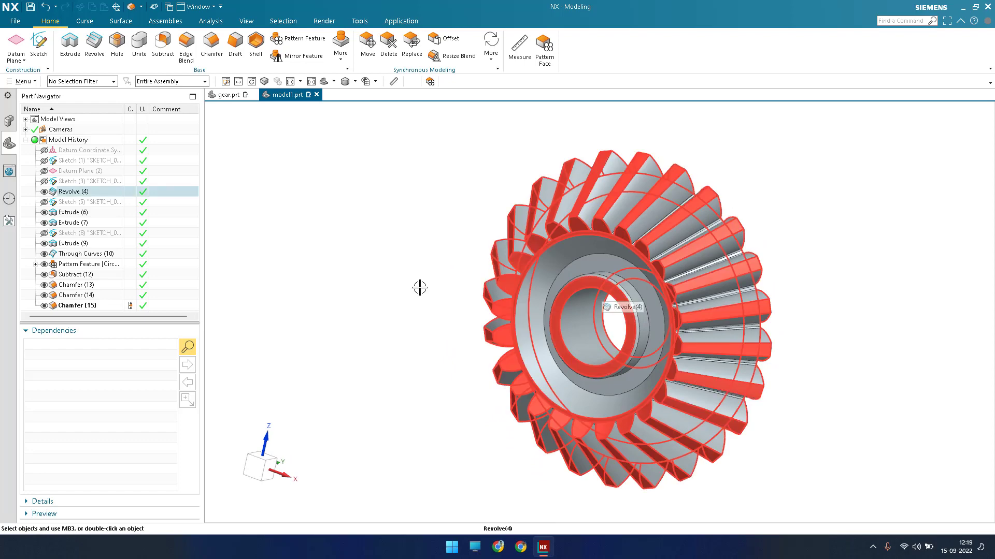